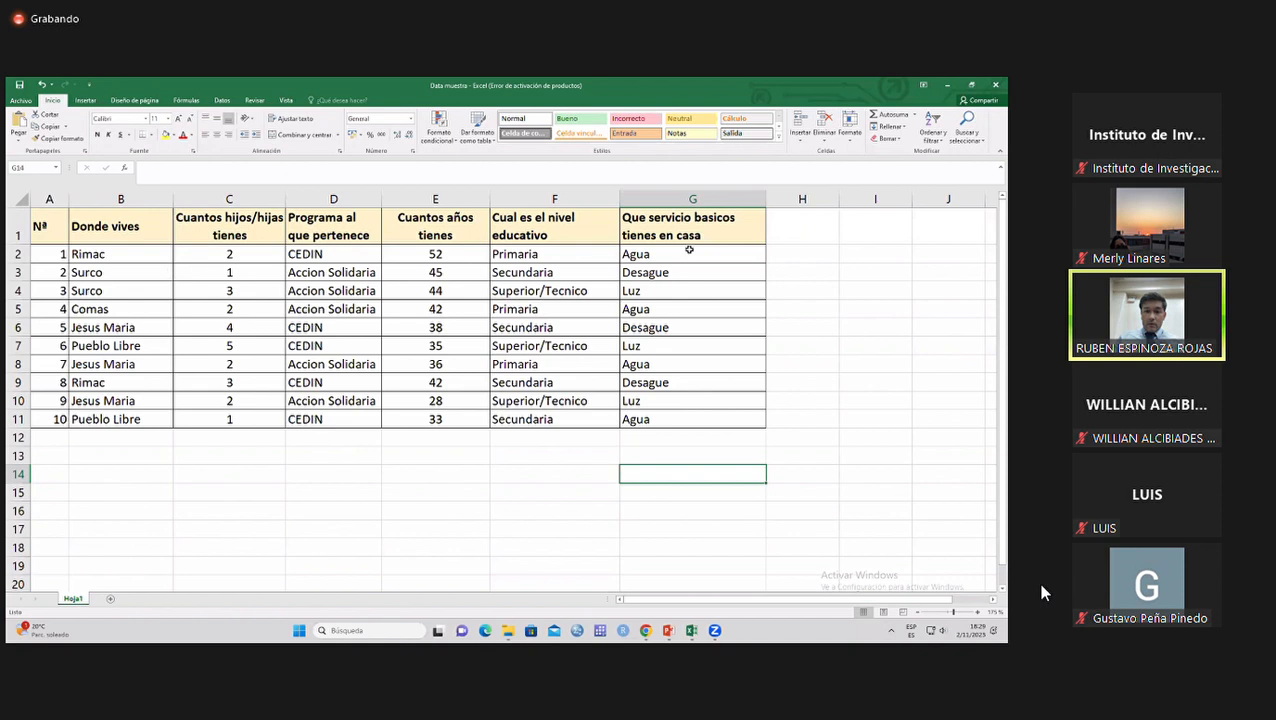
click(790, 233)
click(865, 238)
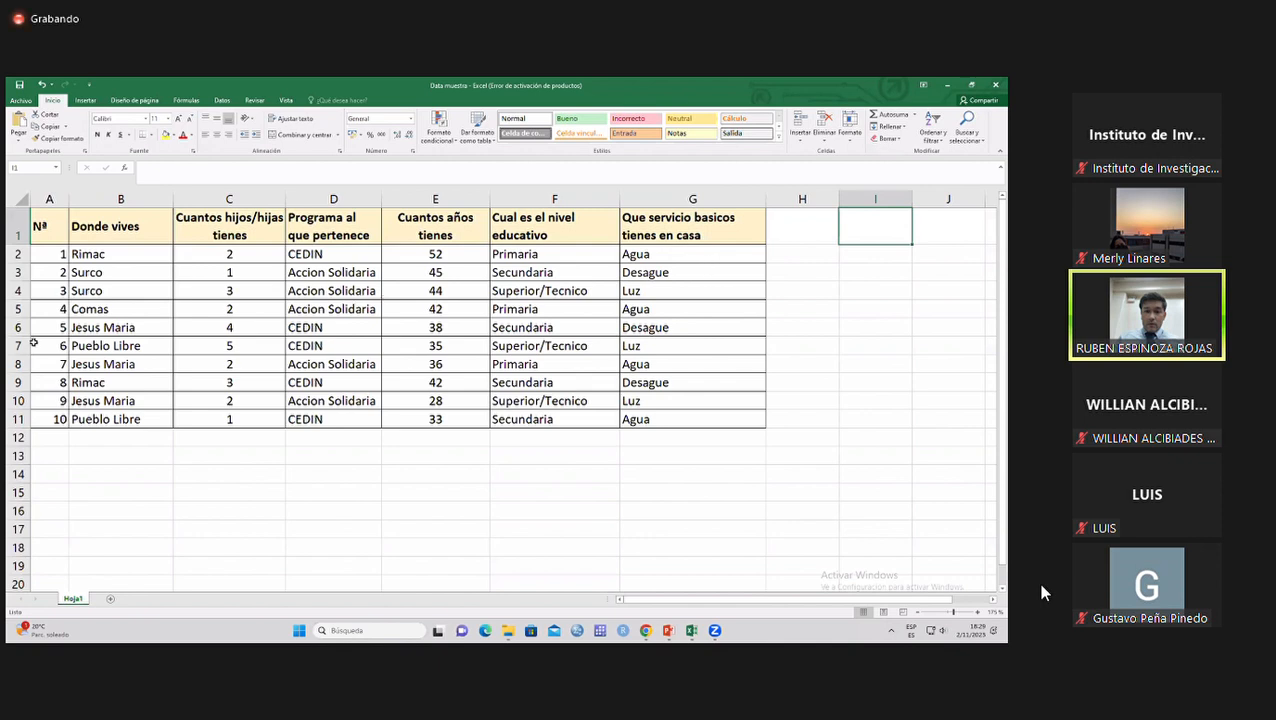
click(60, 421)
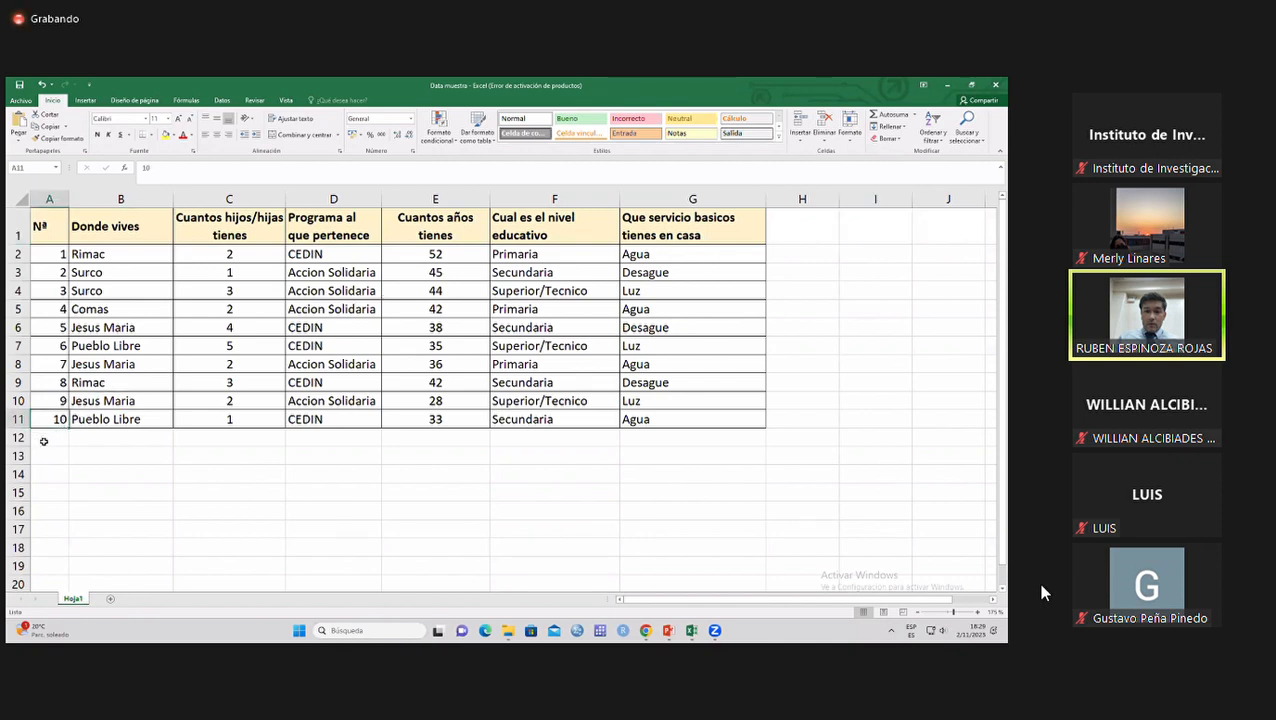
drag(44, 439, 48, 565)
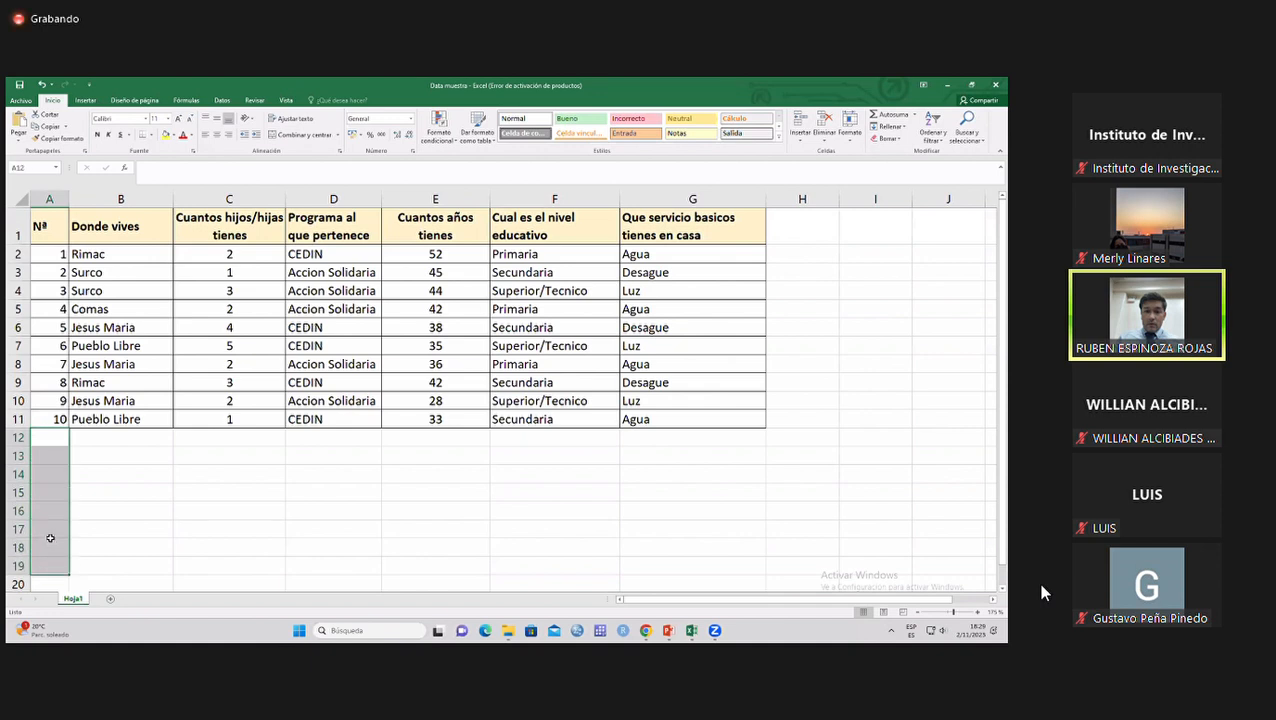
click(50, 536)
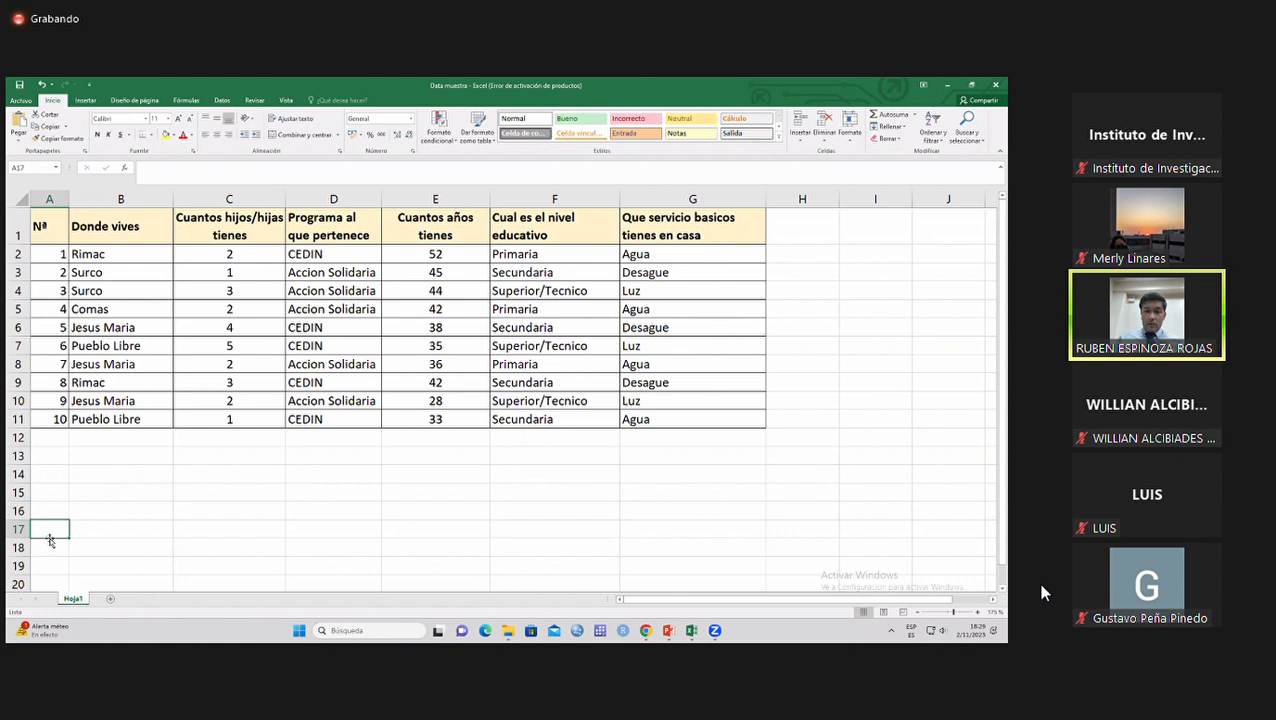
drag(18, 254, 24, 534)
click(151, 473)
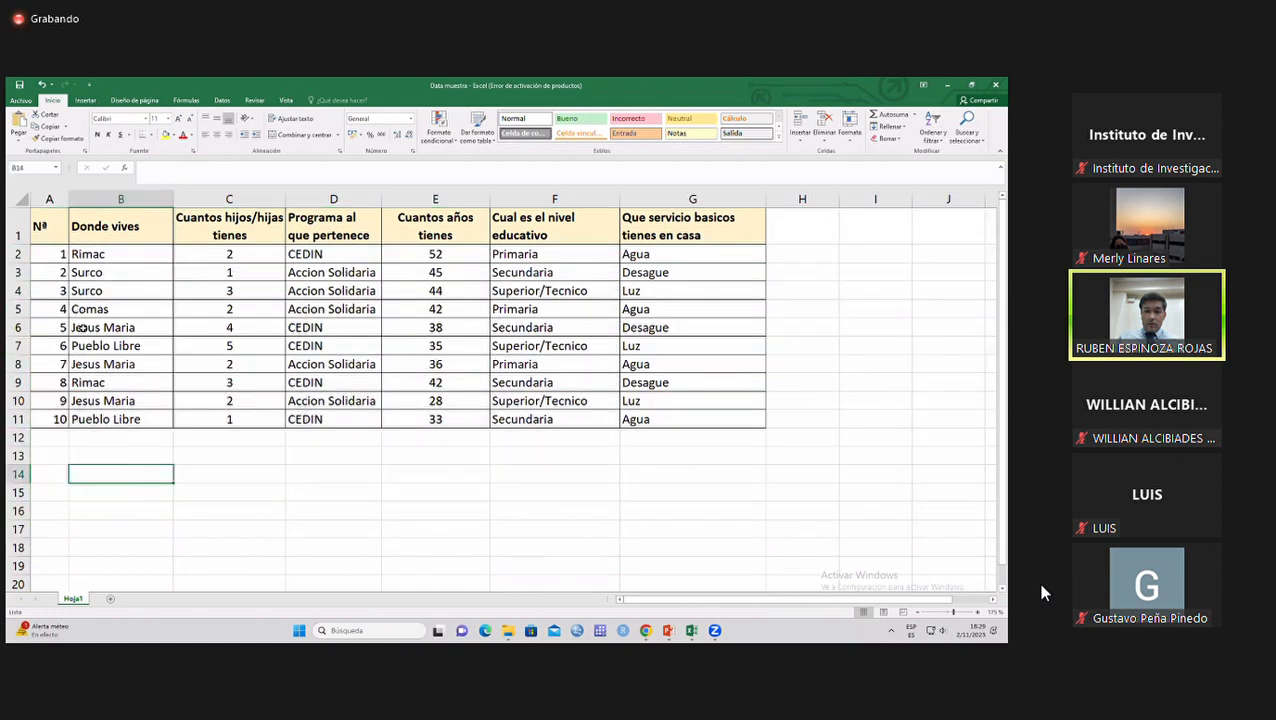
Select the whole survey table, A1:G11, and turn on filters for its header row.
click(37, 228)
drag(37, 228, 665, 419)
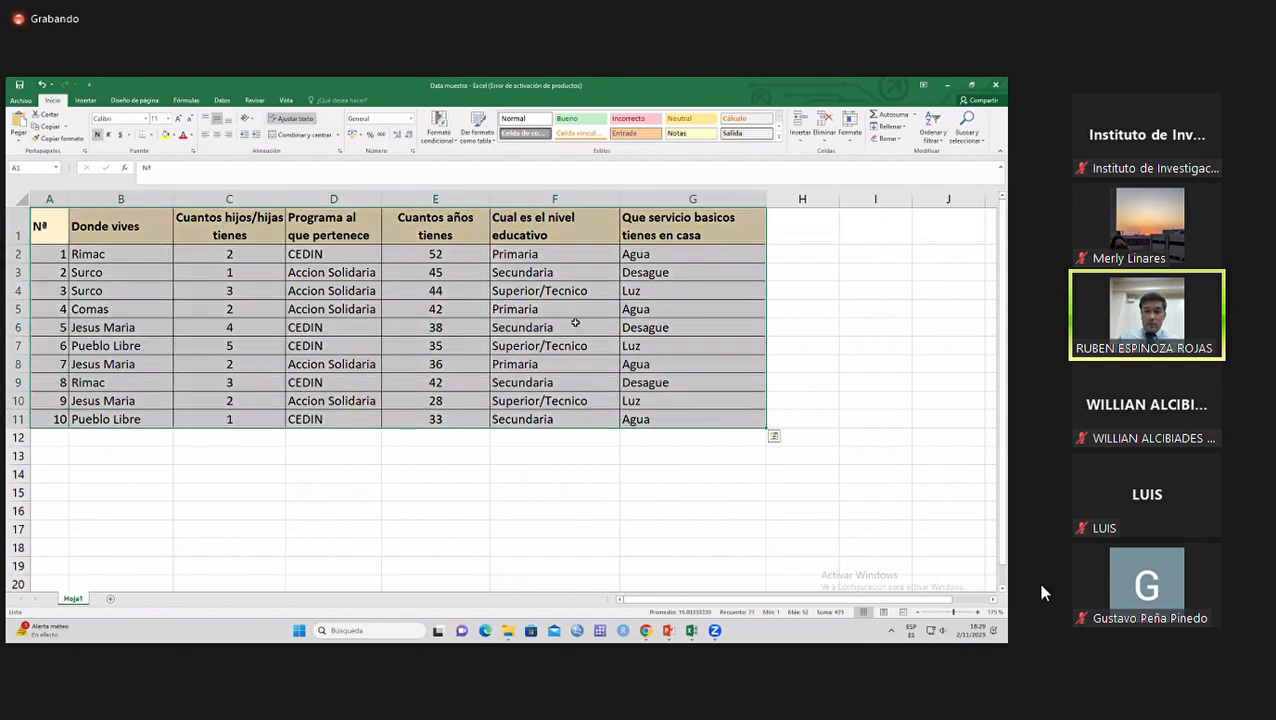
click(930, 128)
click(930, 186)
click(458, 322)
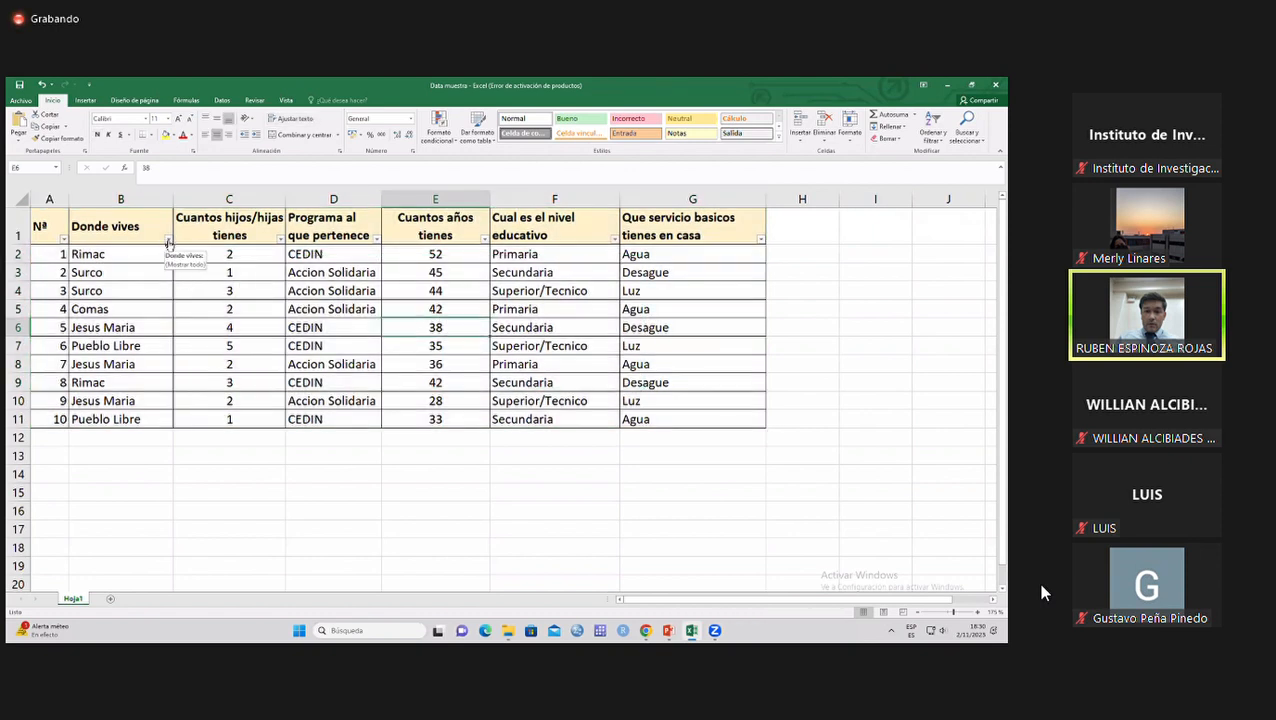
Review the filter values of the "Donde vives" and "Cuantos hijos/hijas tienes" columns without applying a filter.
click(168, 240)
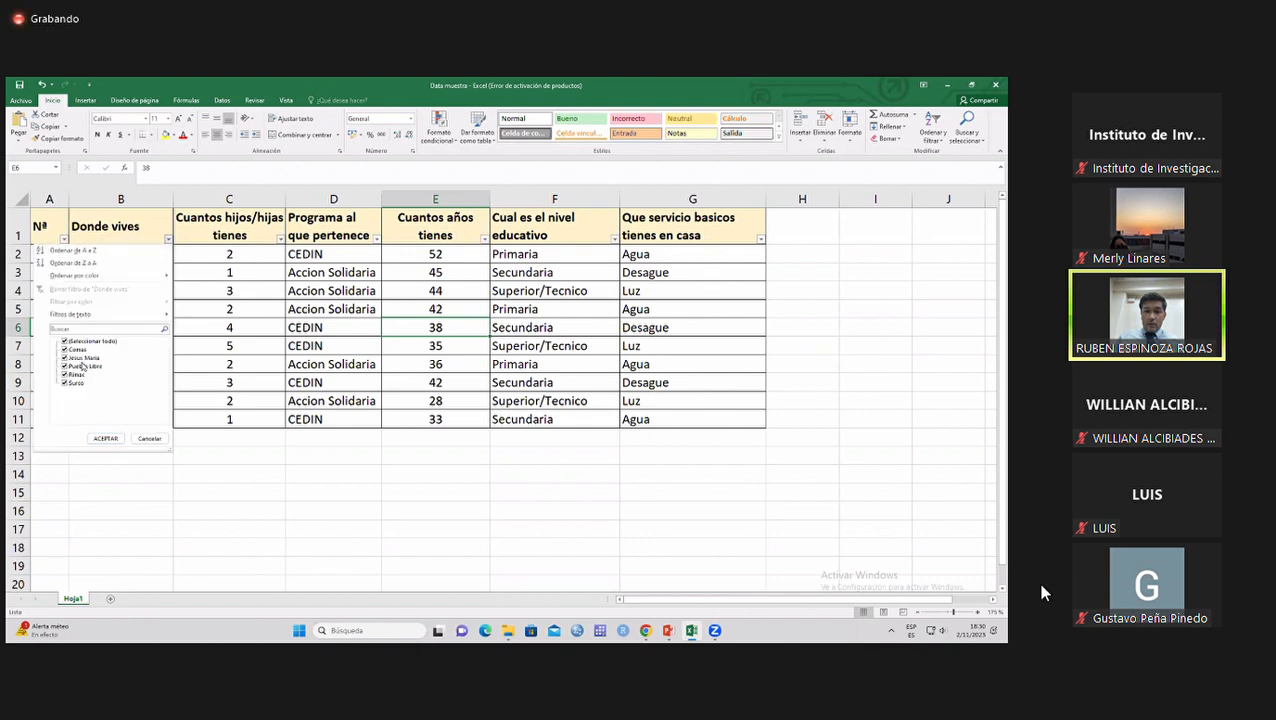
click(150, 438)
click(202, 348)
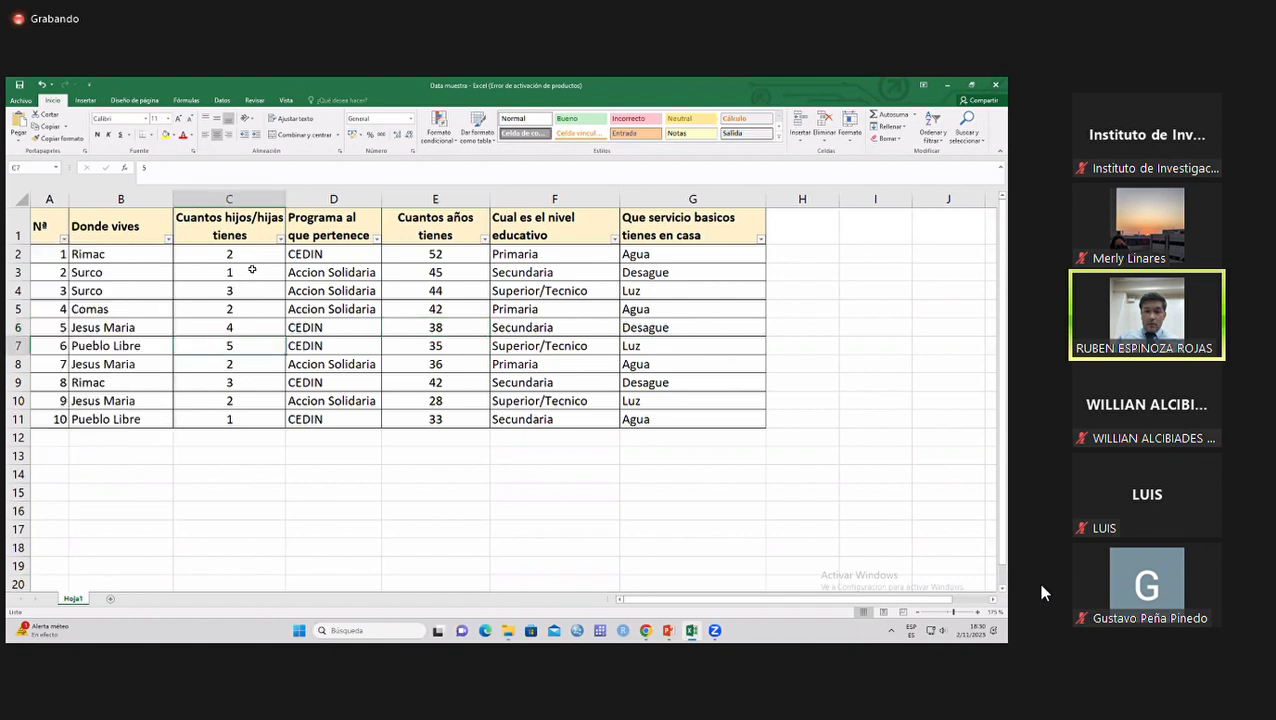
click(280, 238)
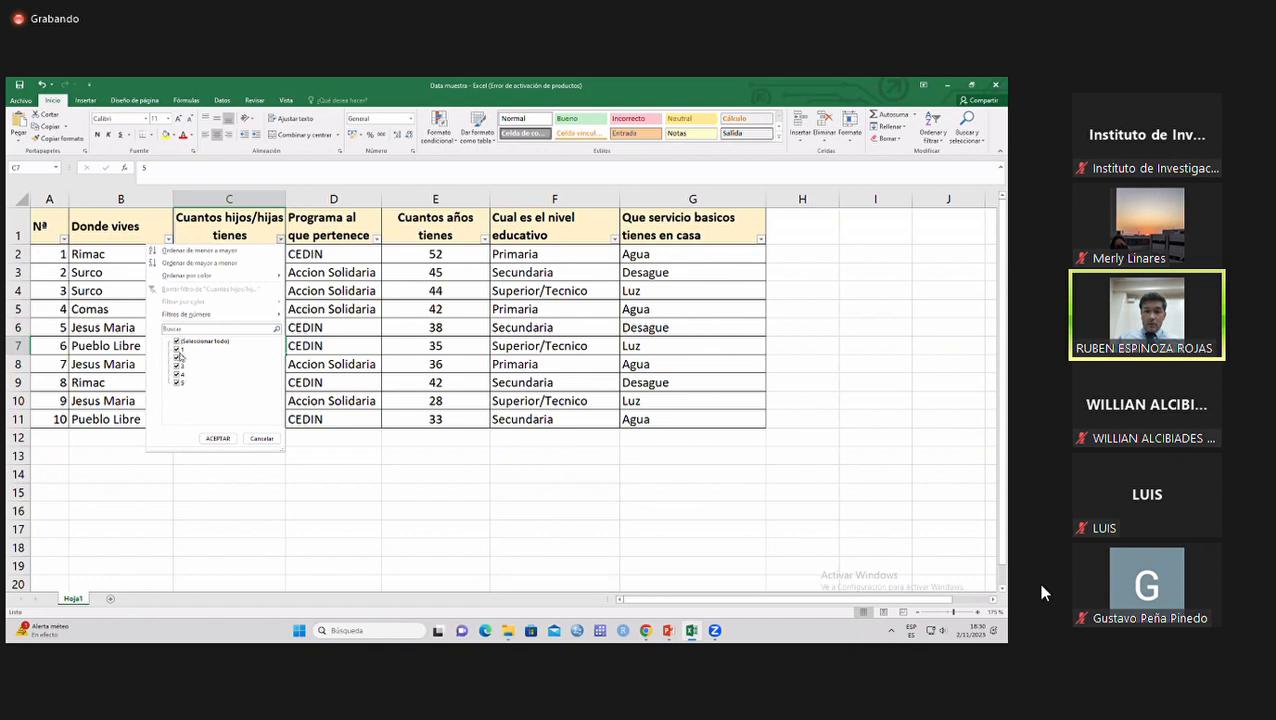
click(262, 438)
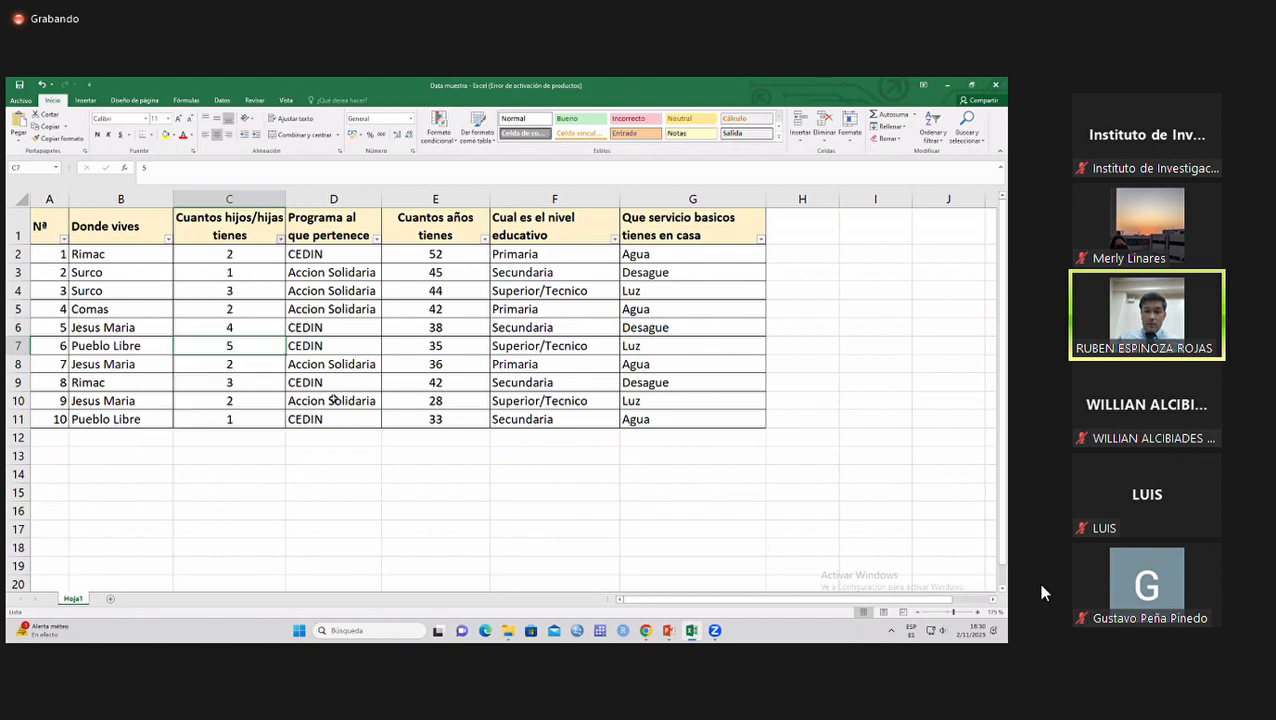
Enter "38 años" as the age in cell E6 and fill that cell with yellow.
click(433, 327)
text(38 años)
key(Return)
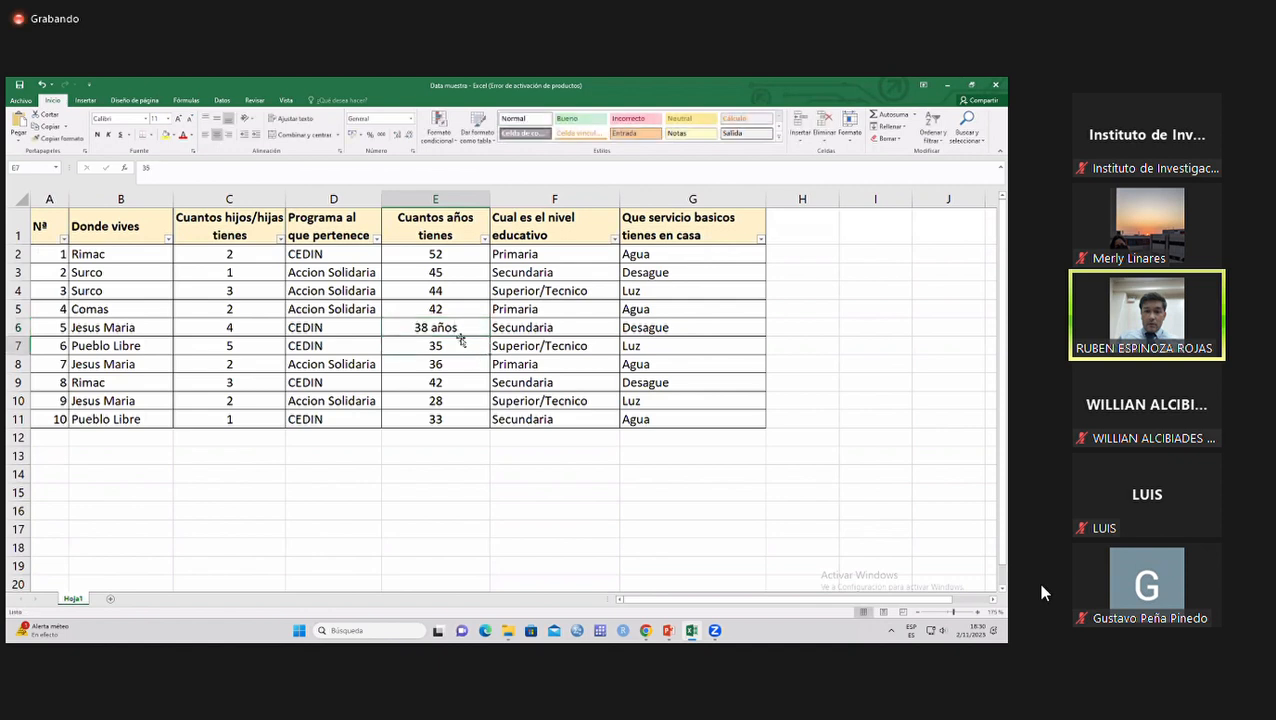
click(440, 327)
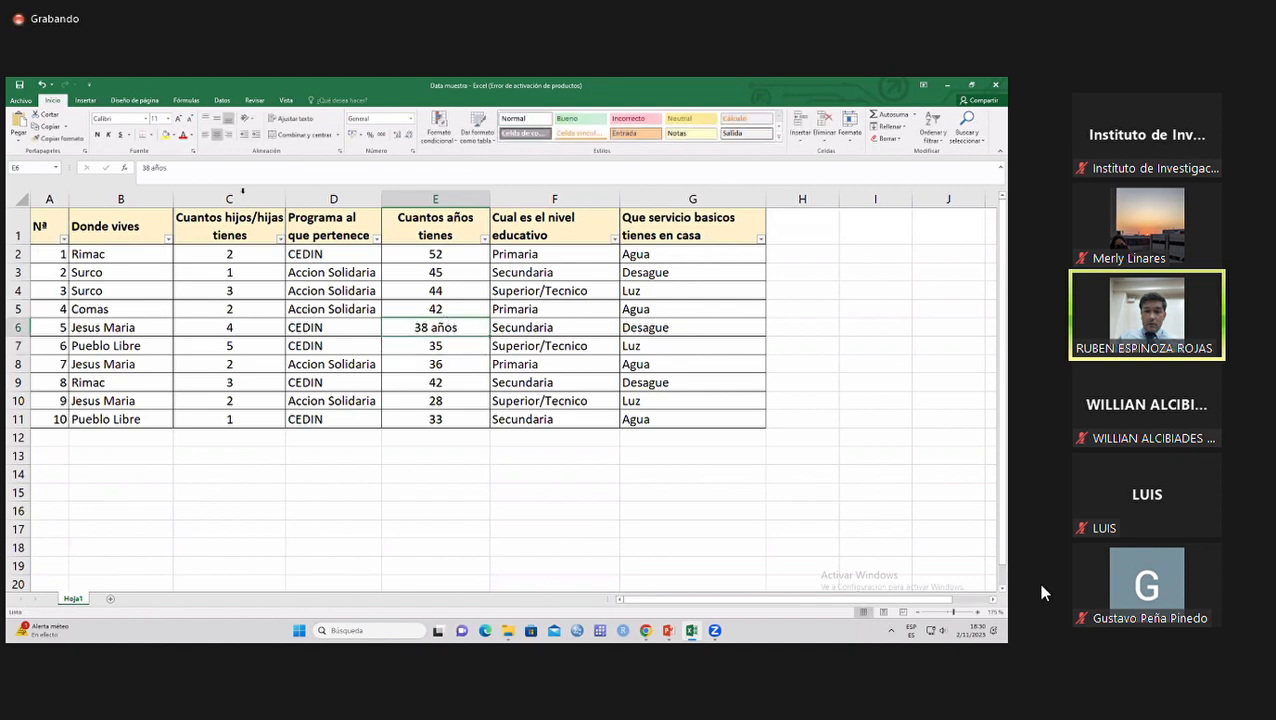
click(165, 136)
Check the filter values of the "Cuantos años tienes" column for an inconsistent entry.
click(484, 239)
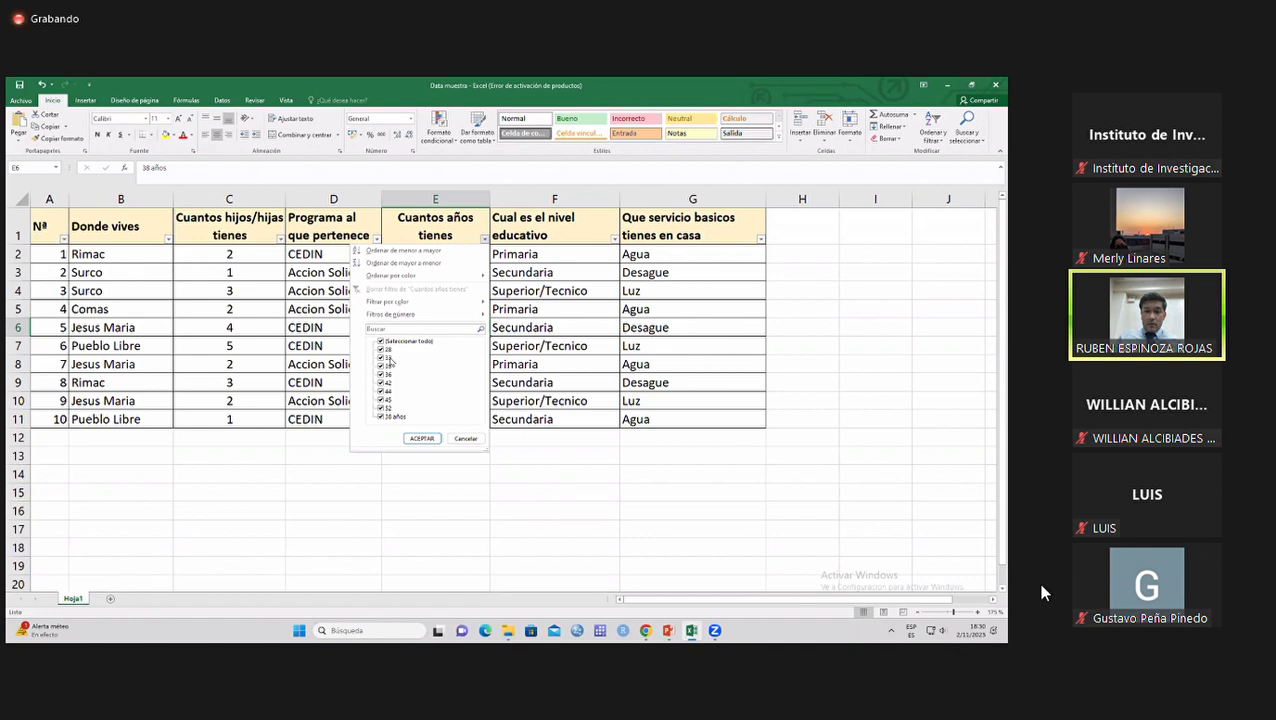
click(454, 439)
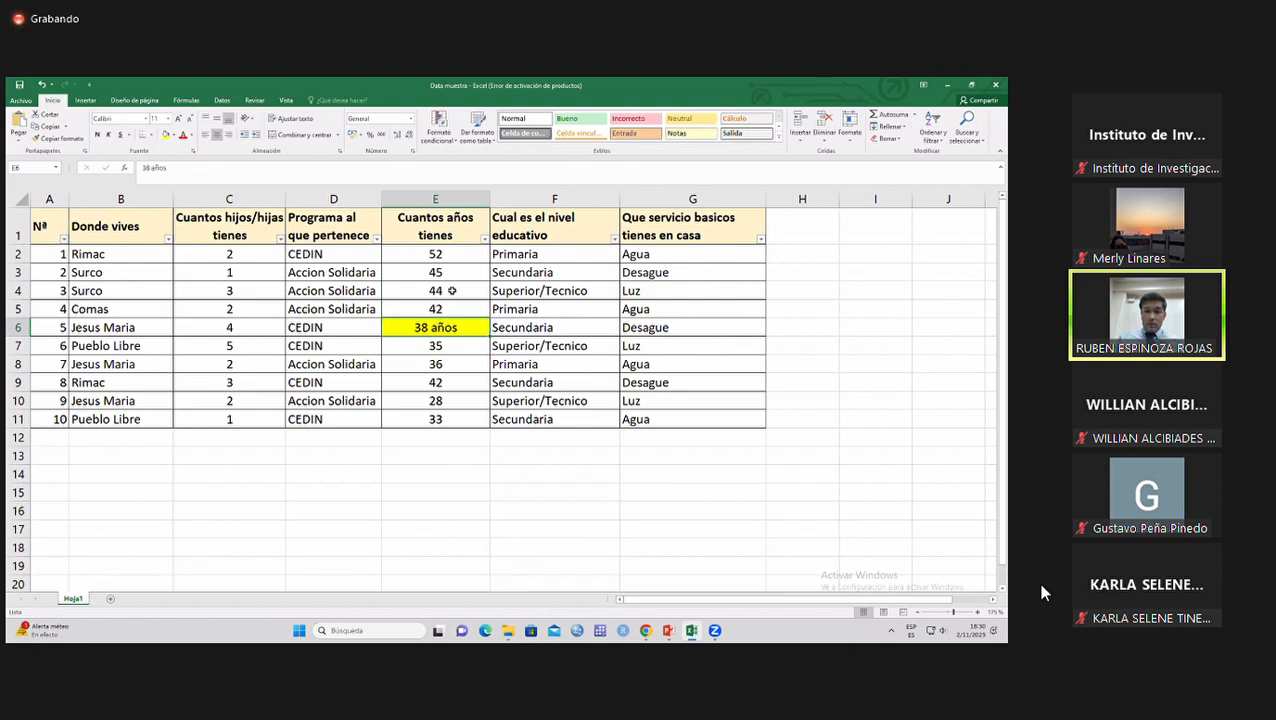
click(428, 200)
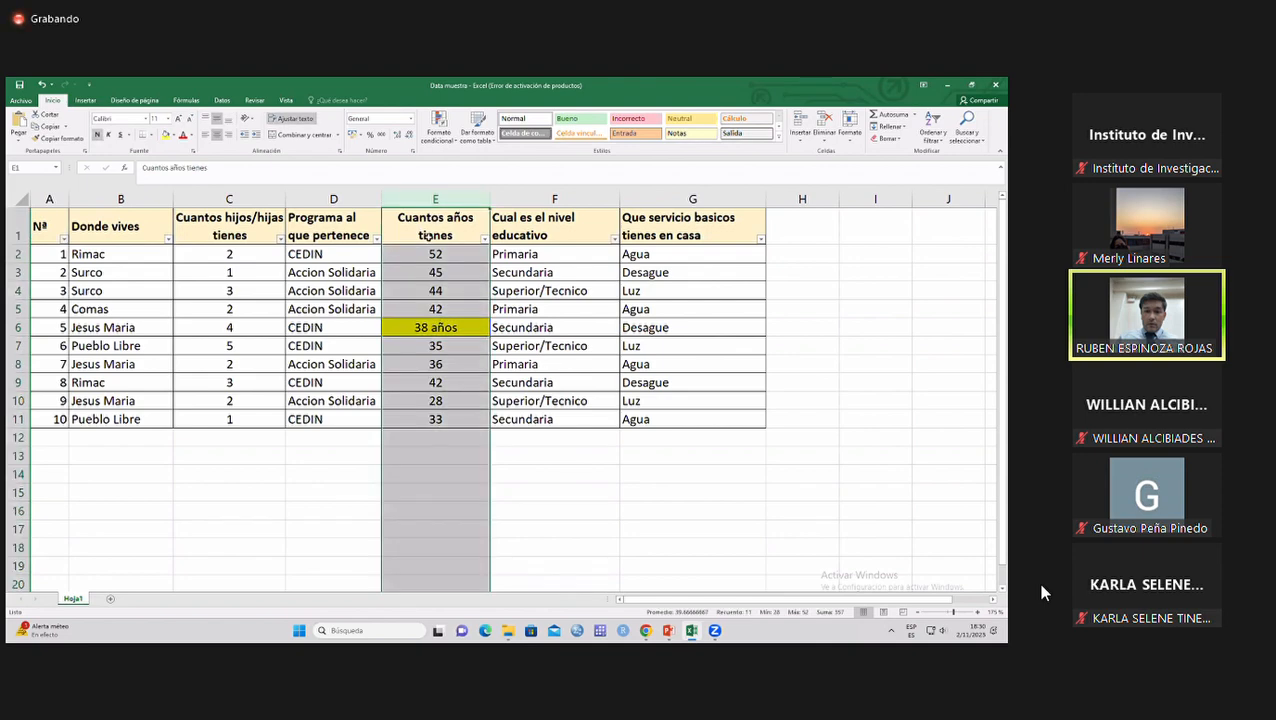
click(433, 322)
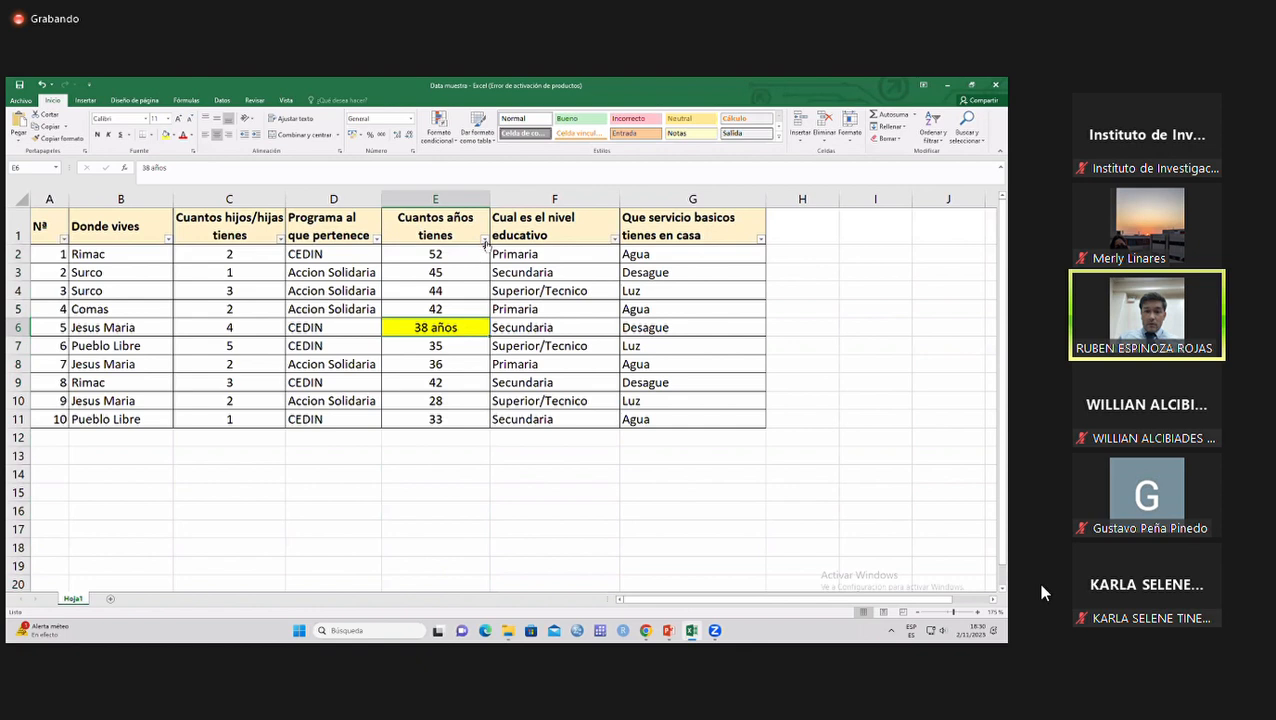
Filter the "Cuantos años tienes" column to show only "38 años" and correct that cell to 38.
click(484, 238)
click(404, 341)
click(381, 416)
click(419, 438)
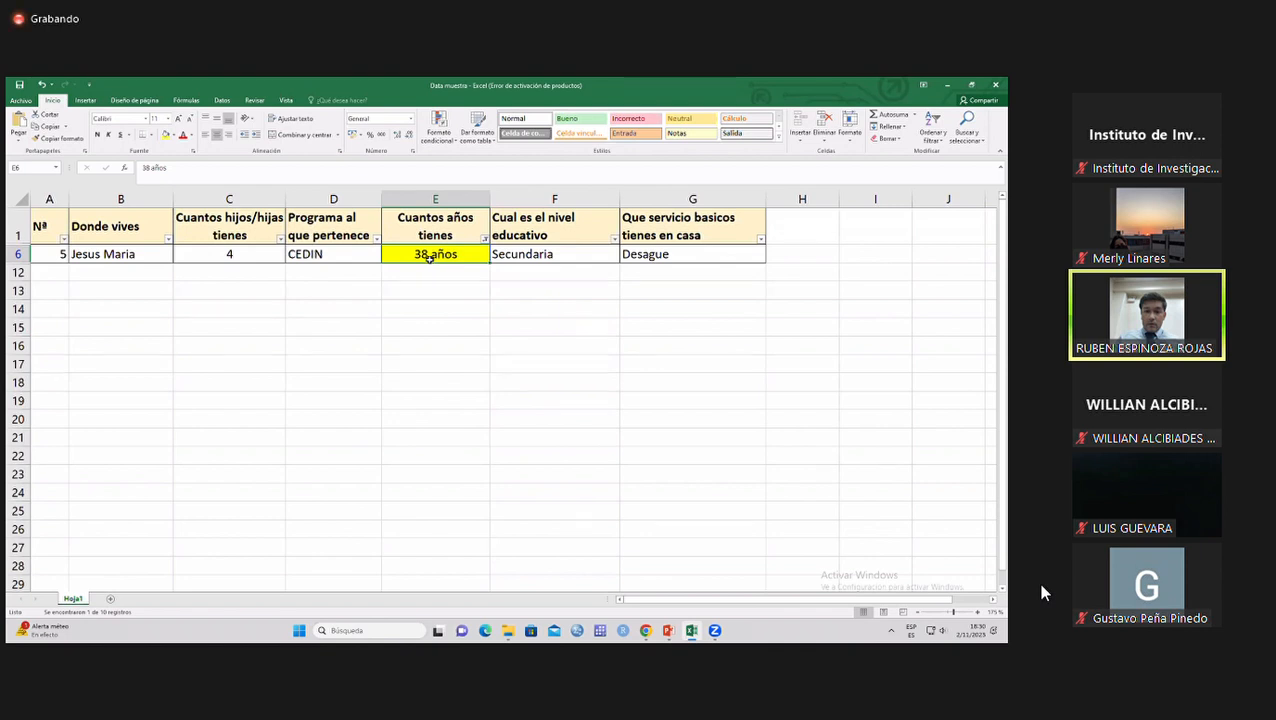
text(38)
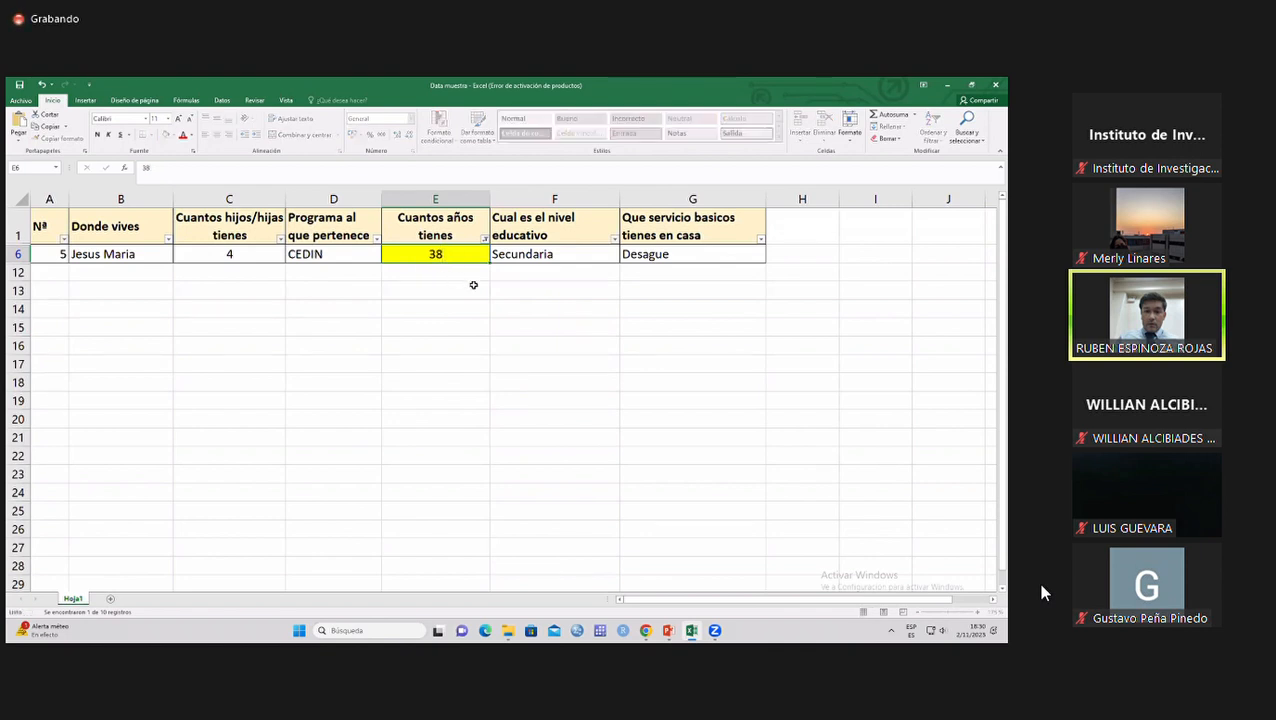
key(Return)
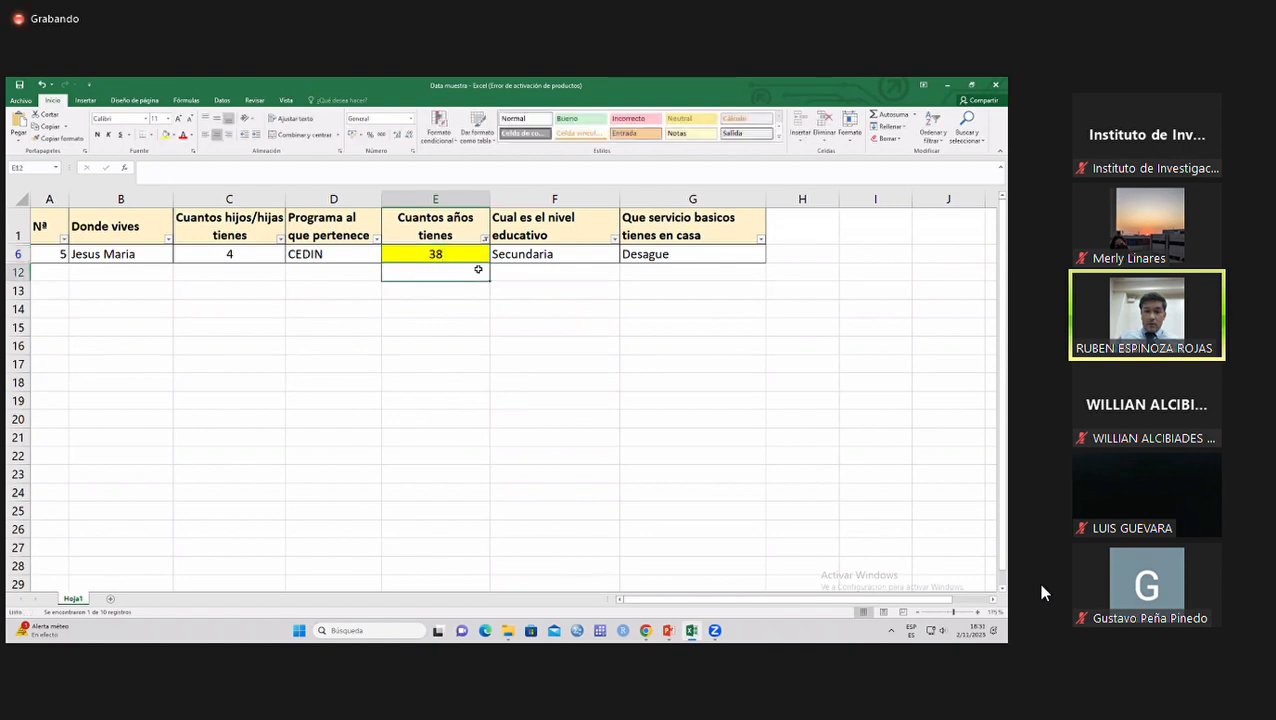
Reselect all values in the "Cuantos años tienes" filter to show every record again.
click(484, 238)
click(390, 341)
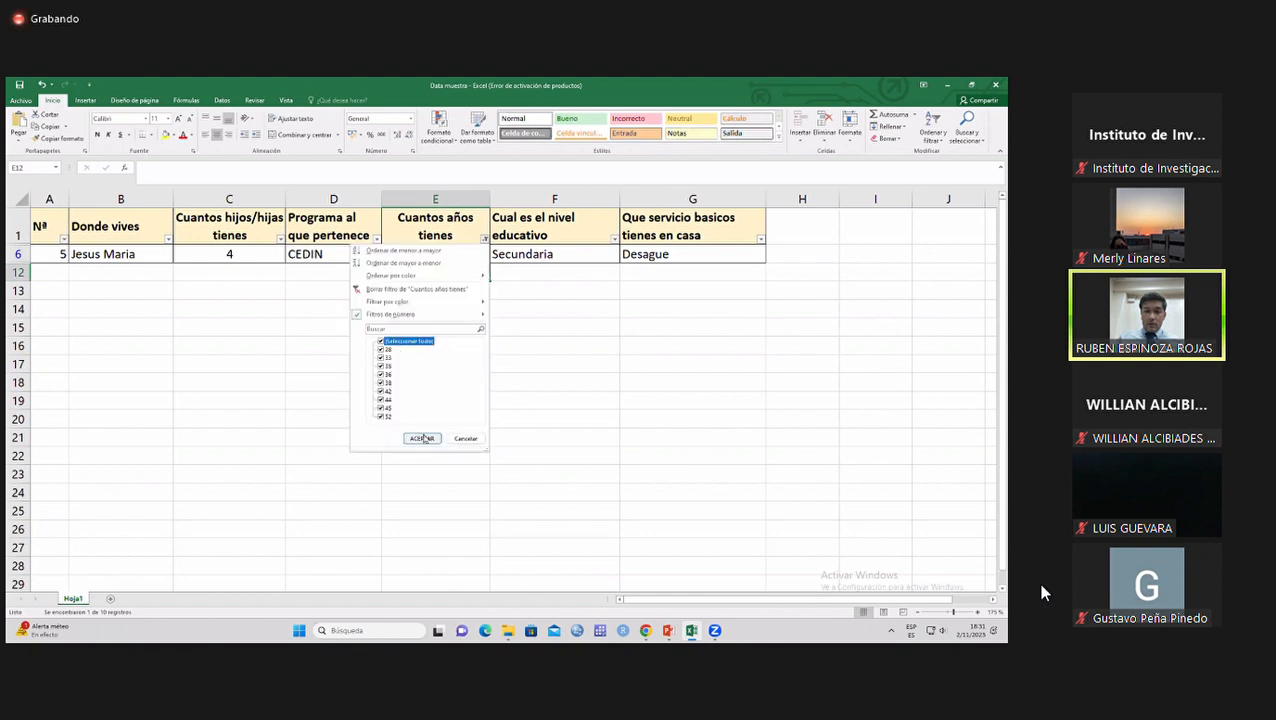
click(421, 438)
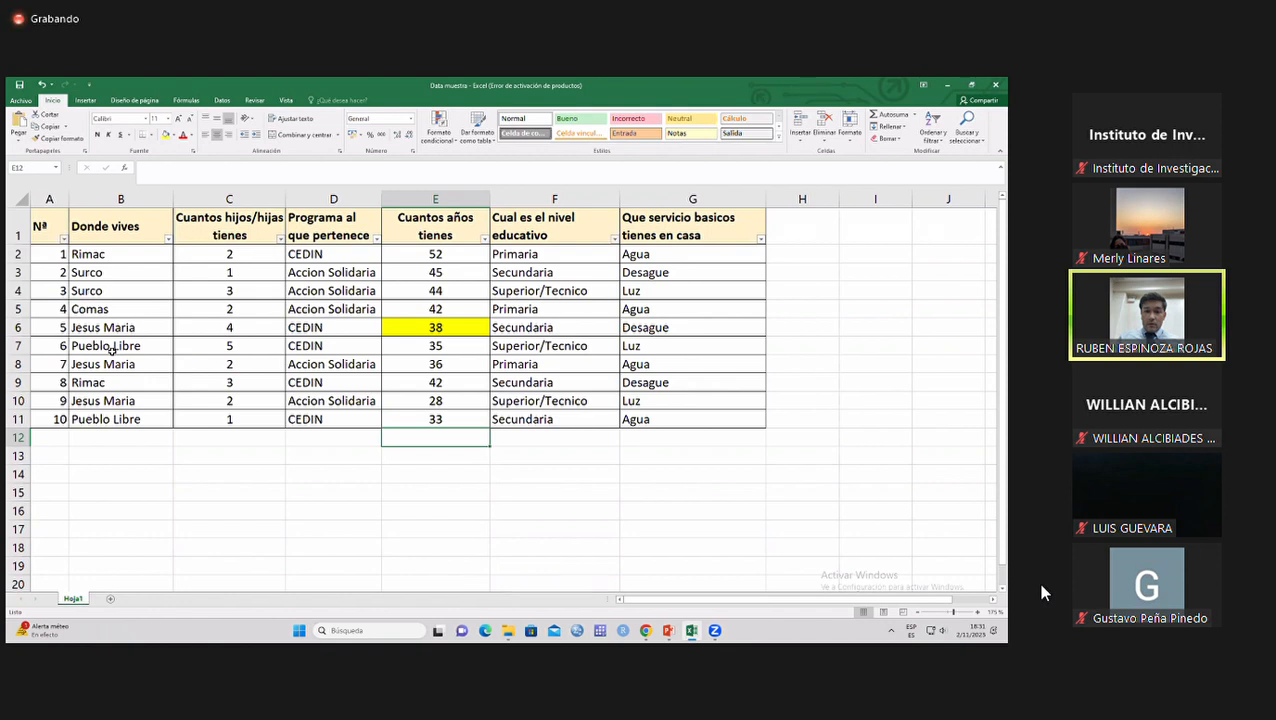
click(541, 475)
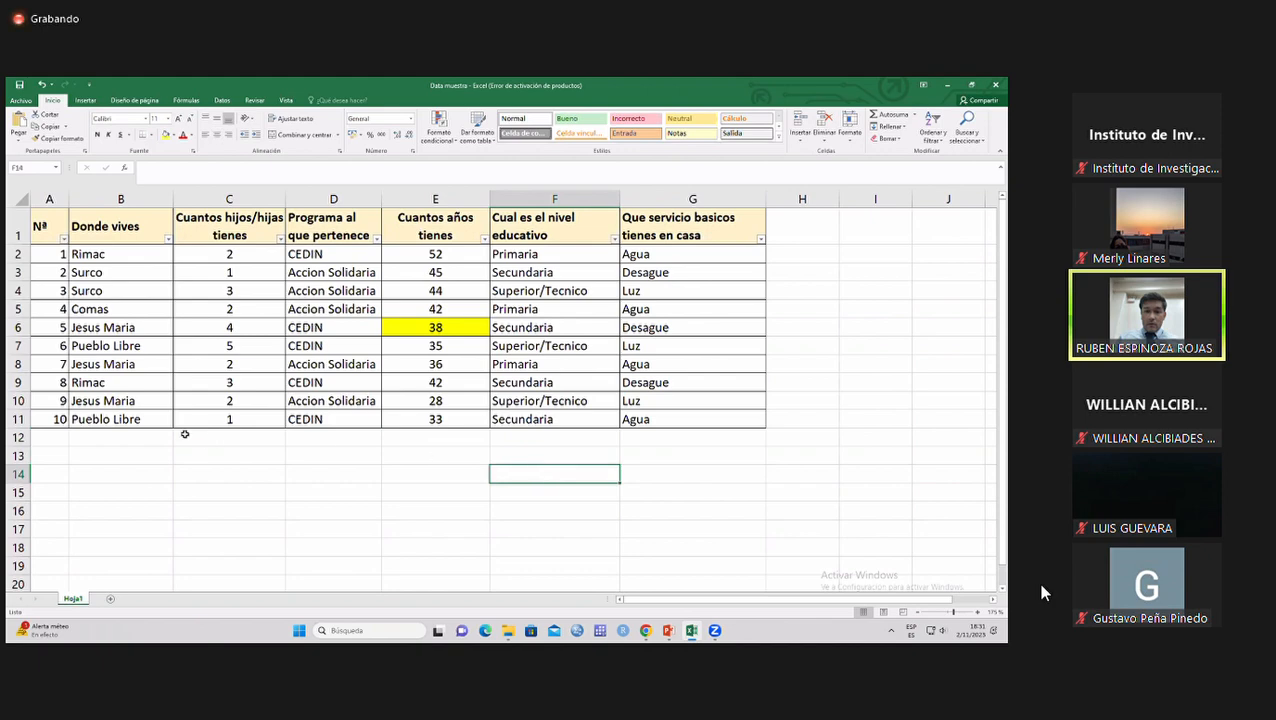
Examine the table as a whole and each of its variable columns, from A to G.
drag(50, 199, 669, 315)
click(670, 325)
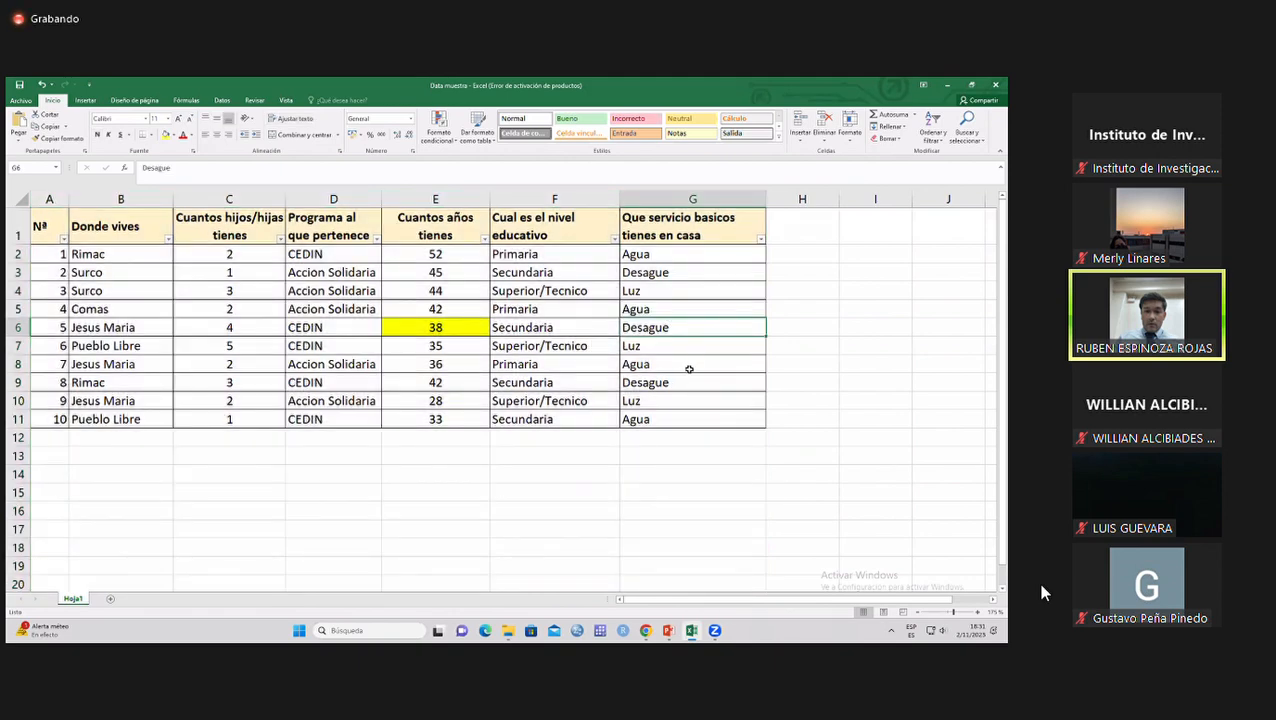
click(446, 453)
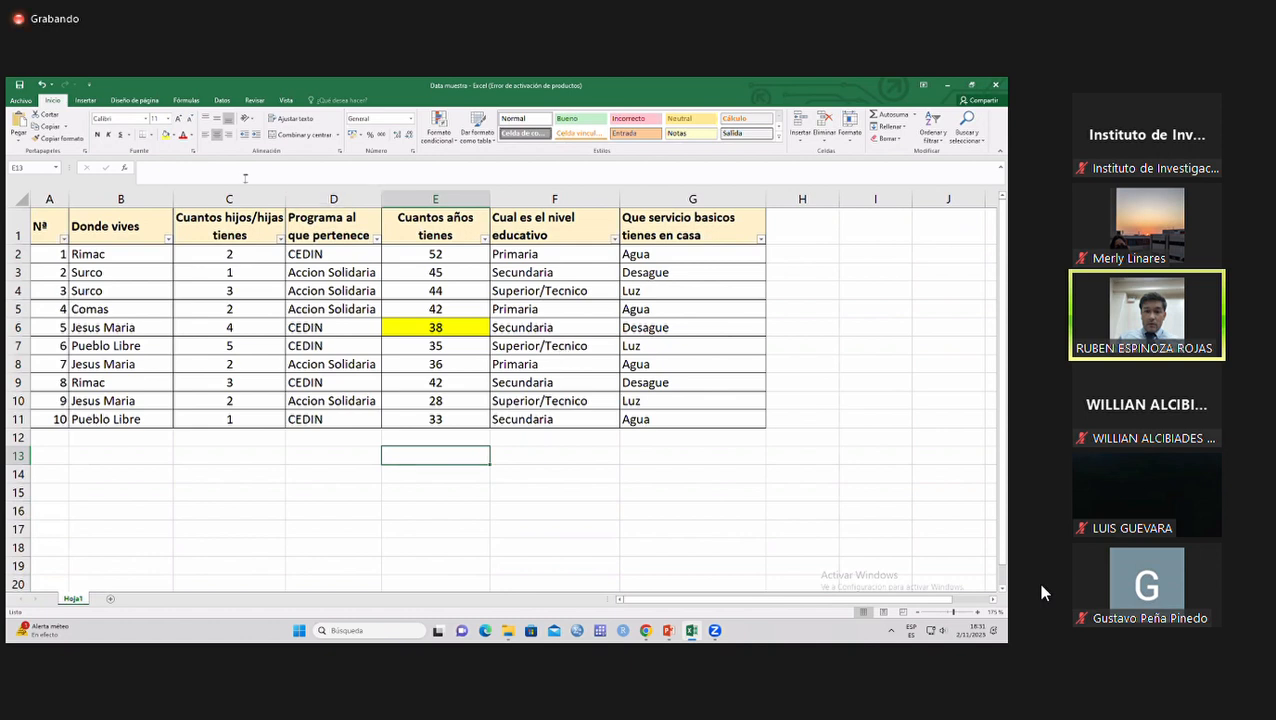
drag(42, 220, 718, 428)
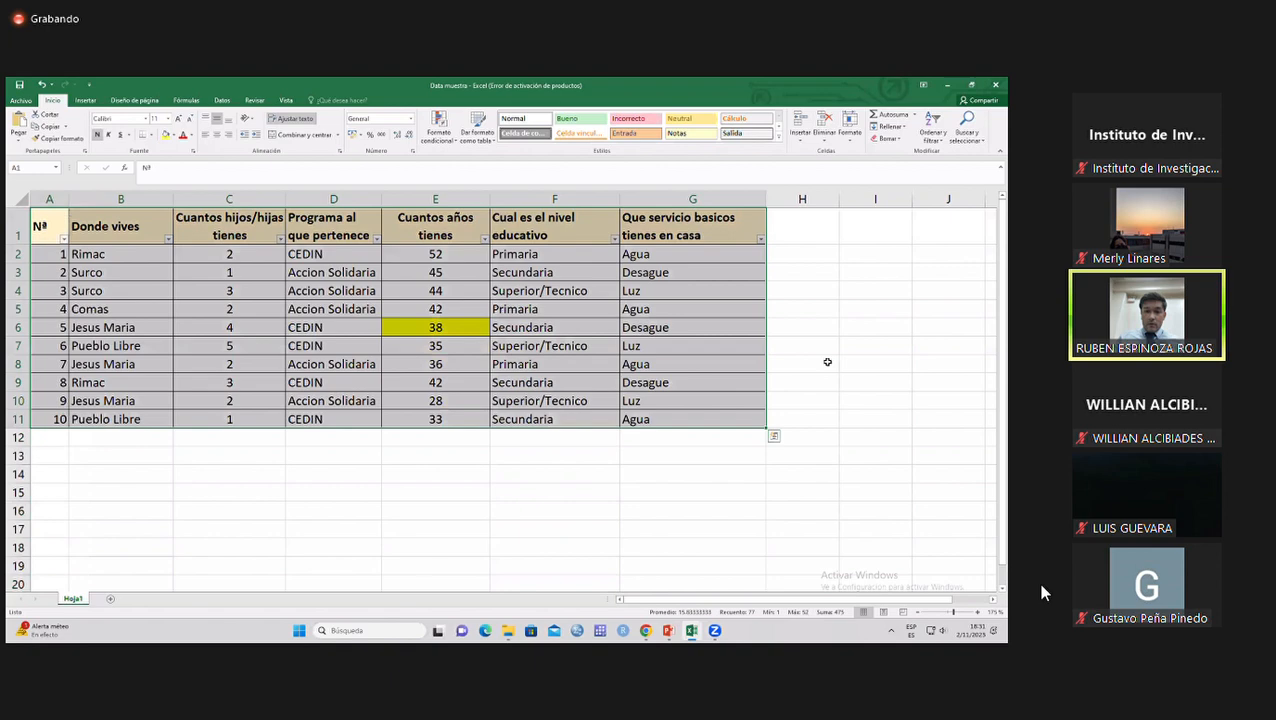
click(52, 202)
click(121, 202)
click(229, 202)
click(341, 204)
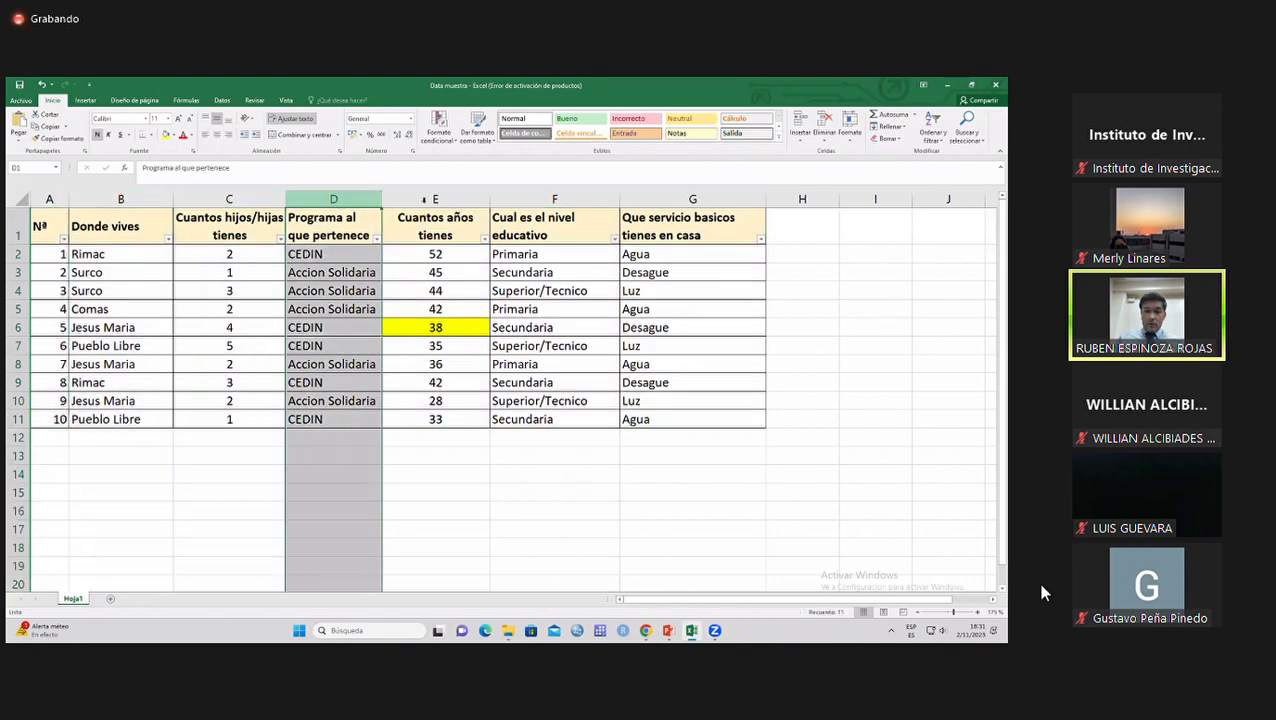
click(435, 199)
click(554, 199)
click(692, 199)
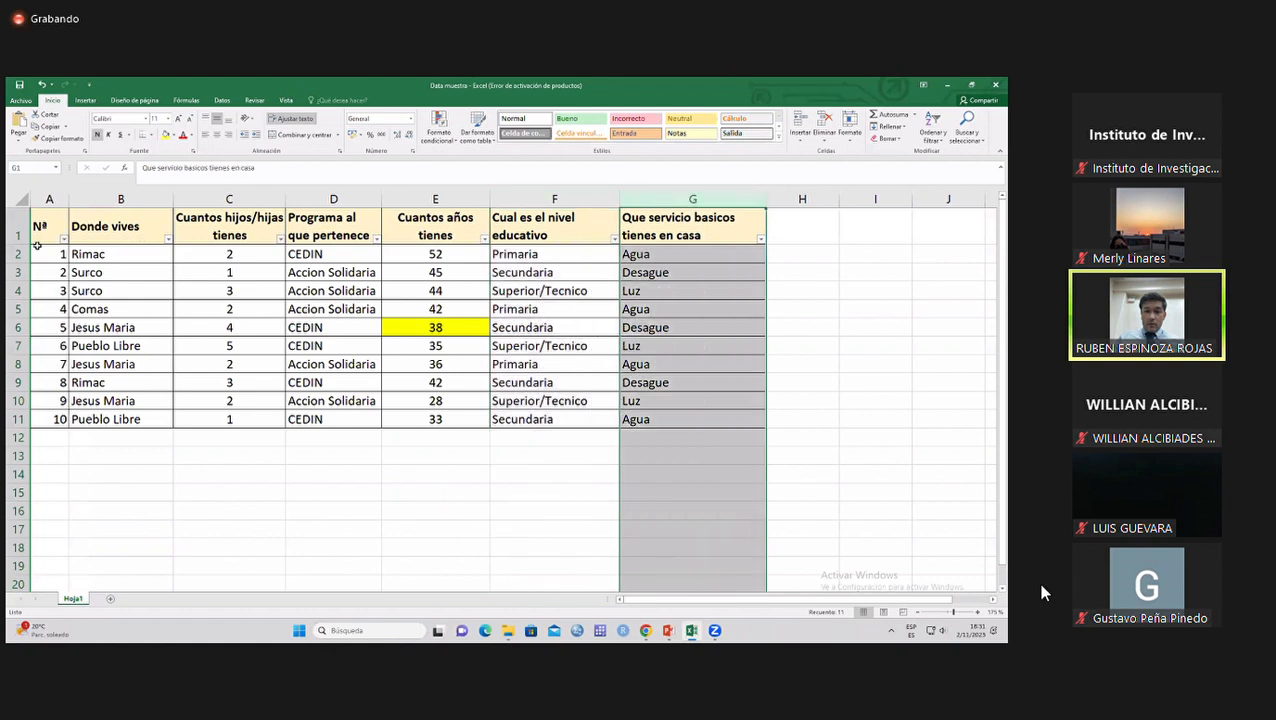
Examine the individual survey records one by one, from row 2 to row 8.
click(22, 254)
click(22, 272)
click(22, 290)
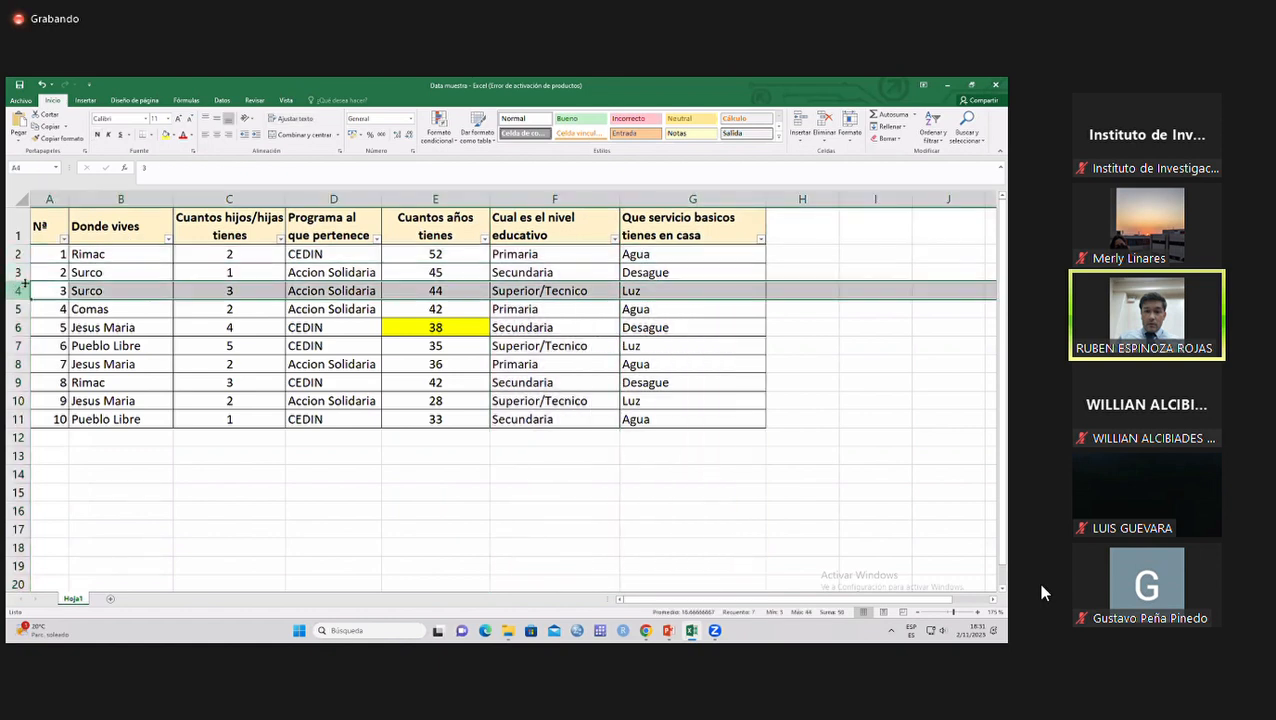
click(22, 309)
click(22, 327)
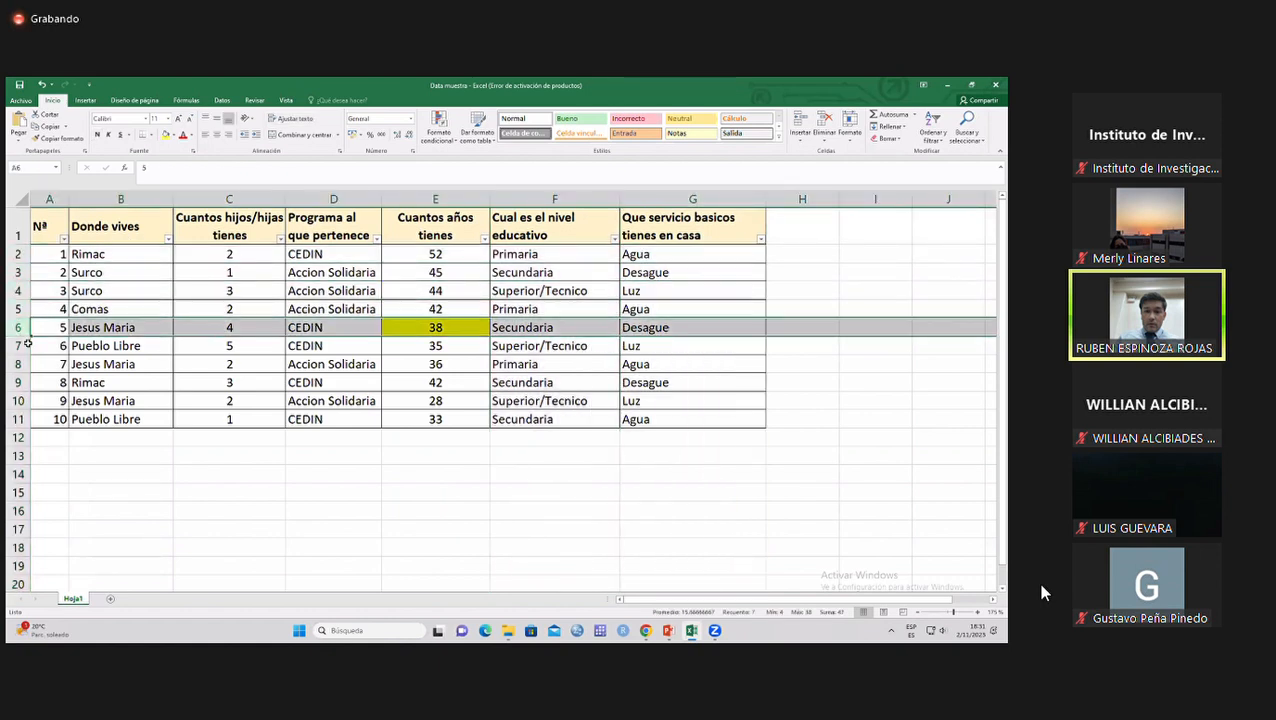
click(18, 346)
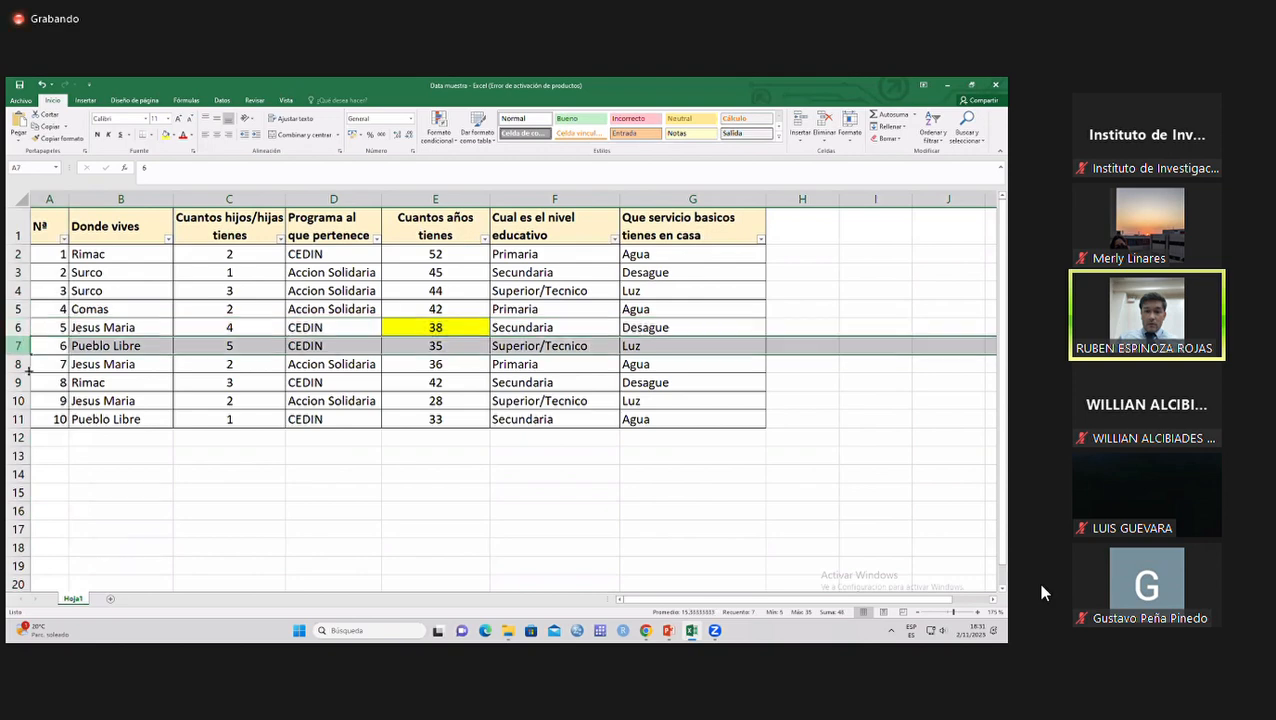
click(18, 364)
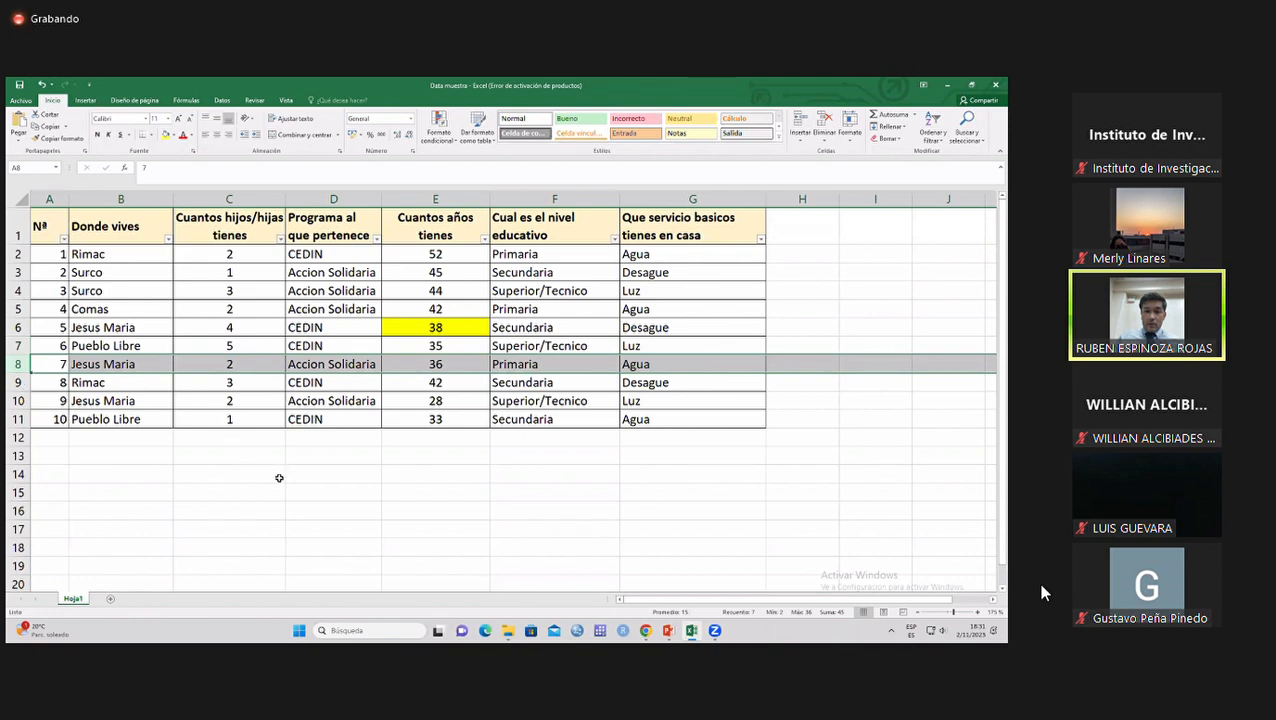
click(333, 474)
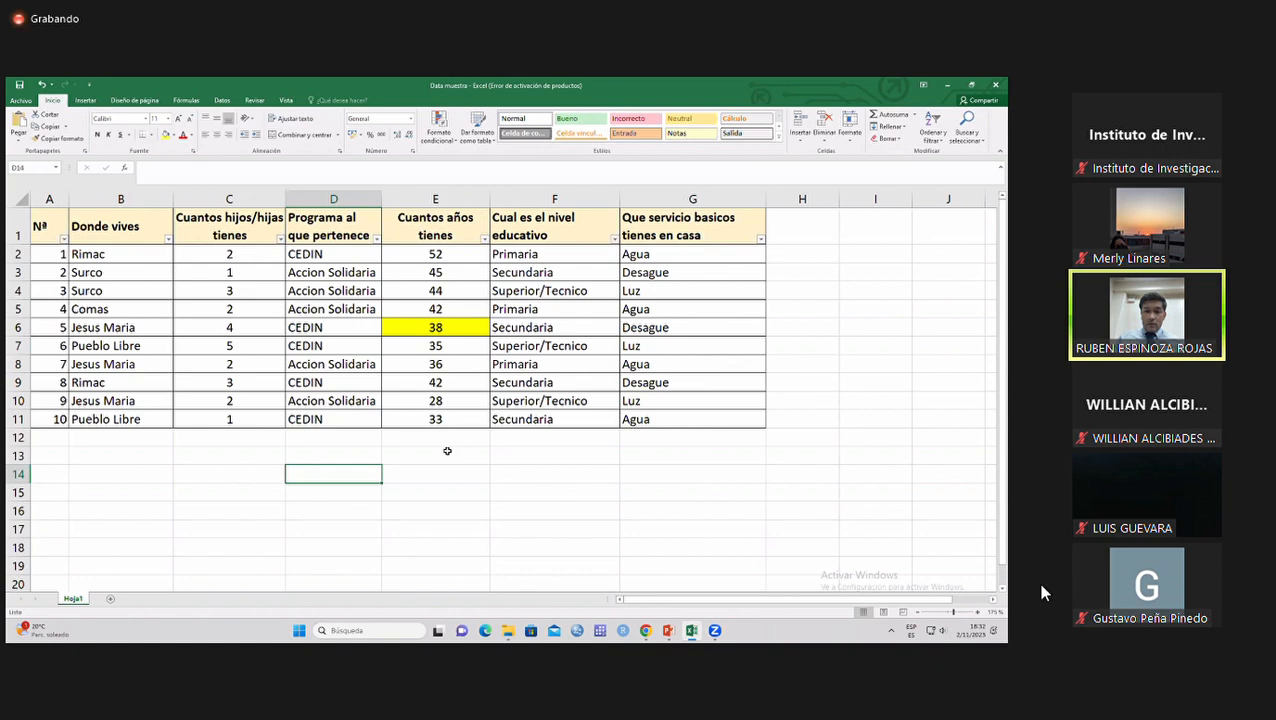
Launch IBM SPSS Statistics.
click(577, 631)
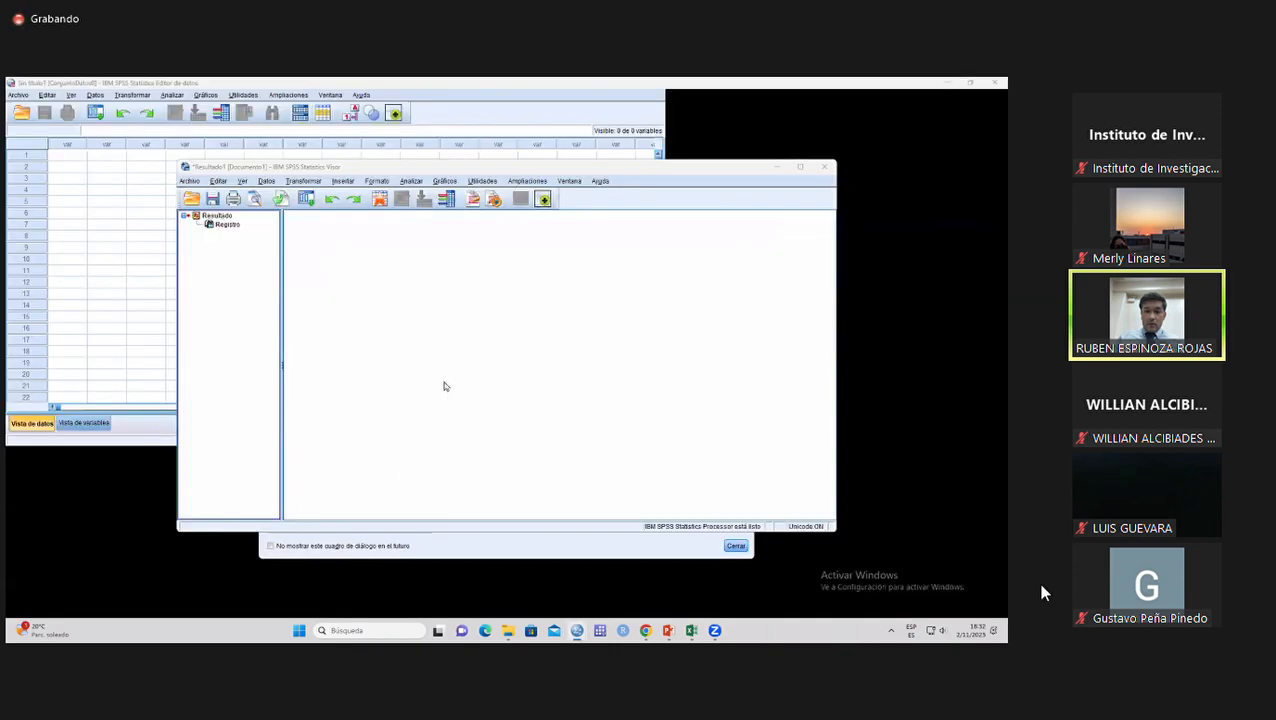
Dismiss the welcome dialog and open Data muestra.xlsx from the Clases folder as an Excel data import.
click(735, 545)
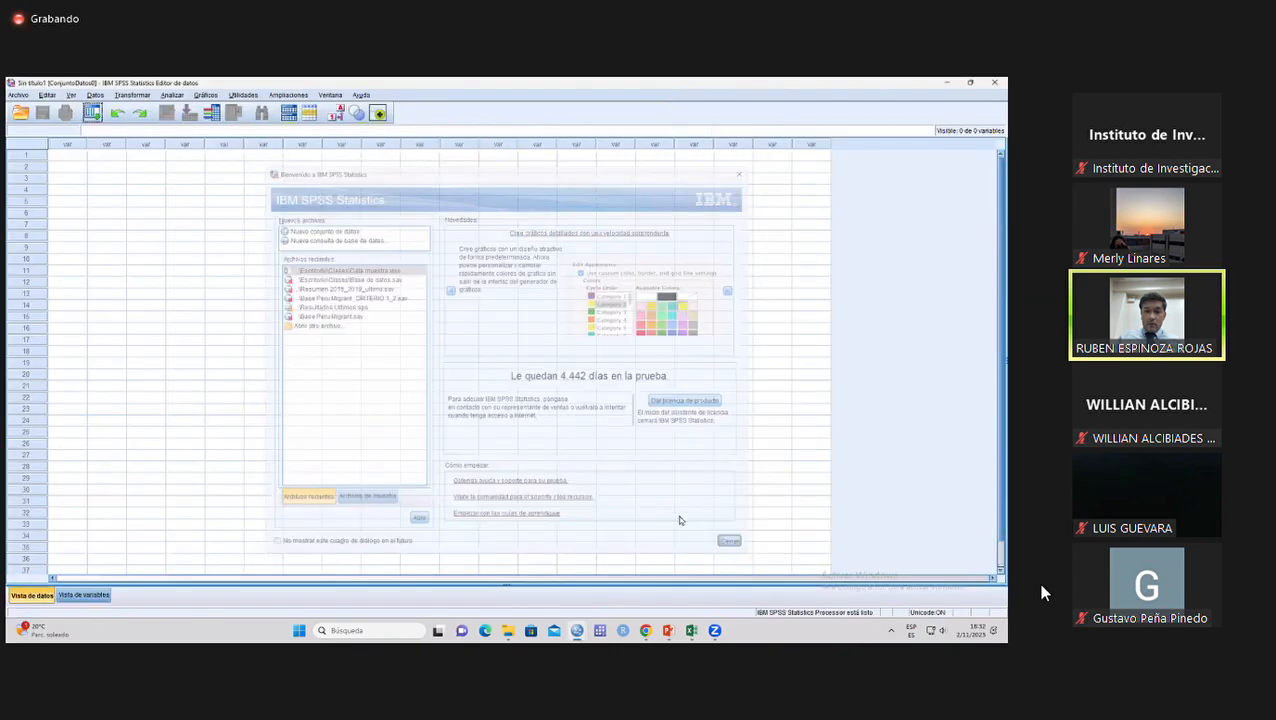
click(65, 156)
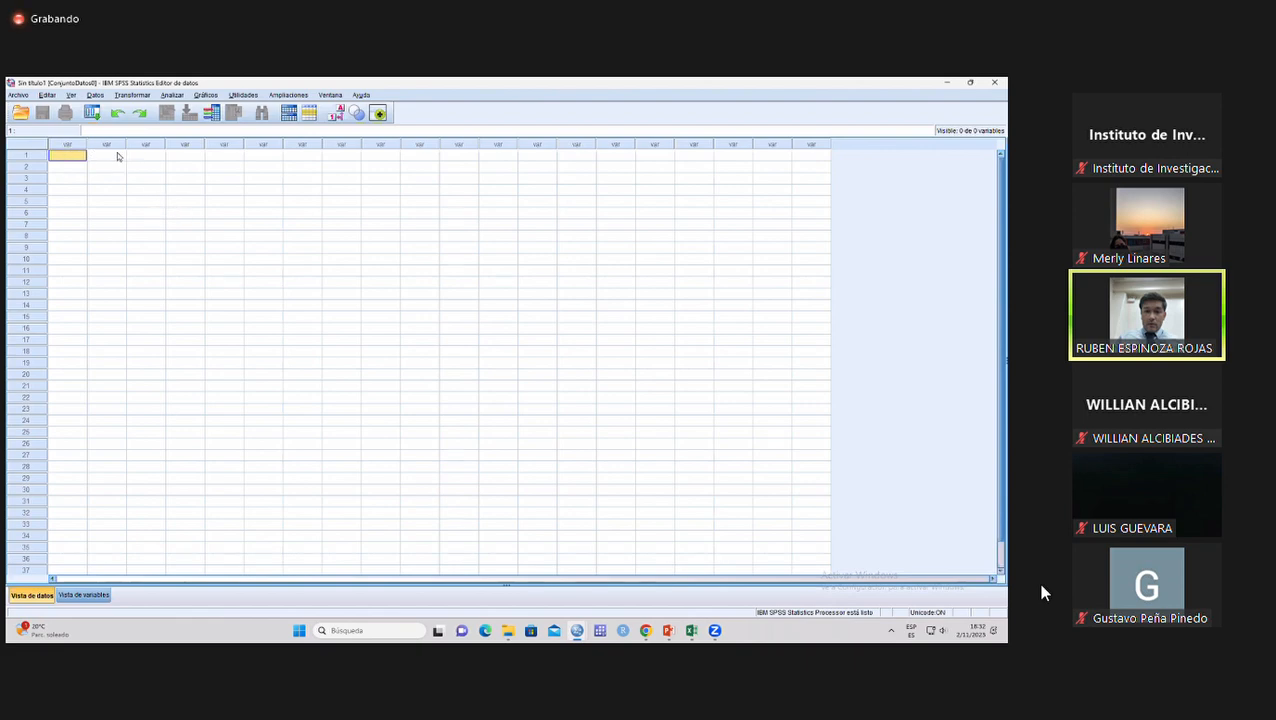
click(20, 96)
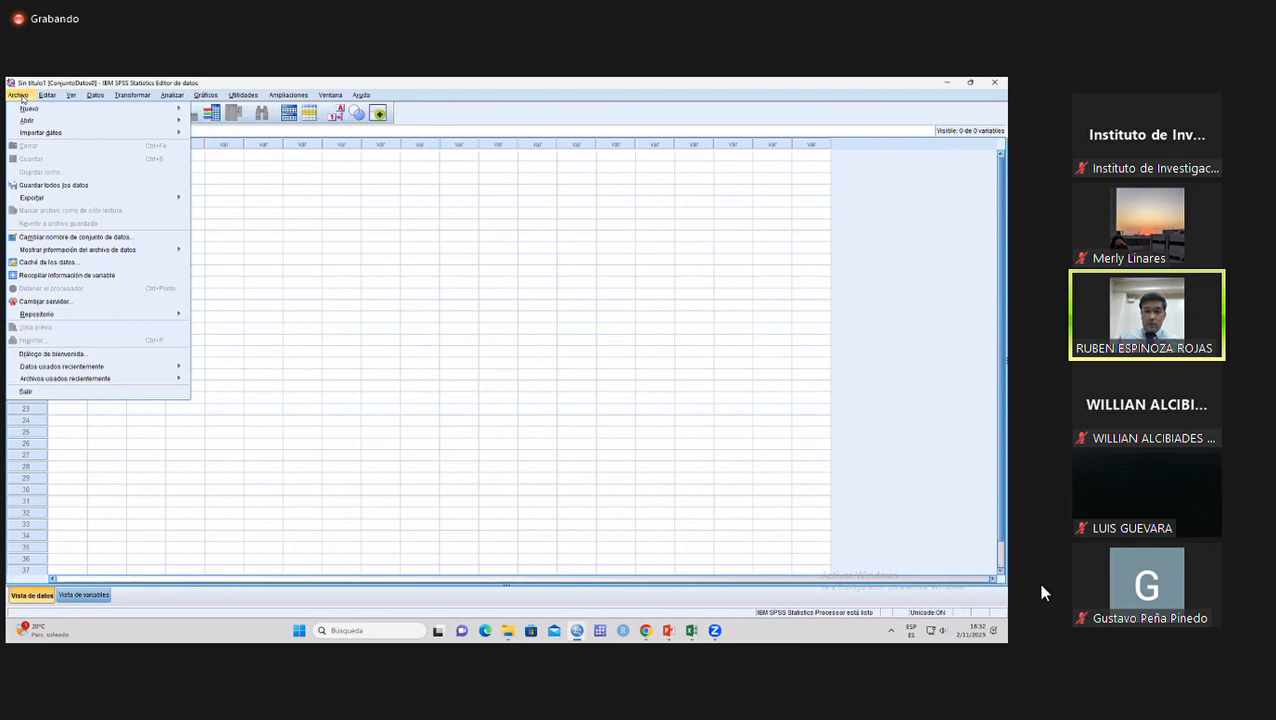
mouse_move(43, 134)
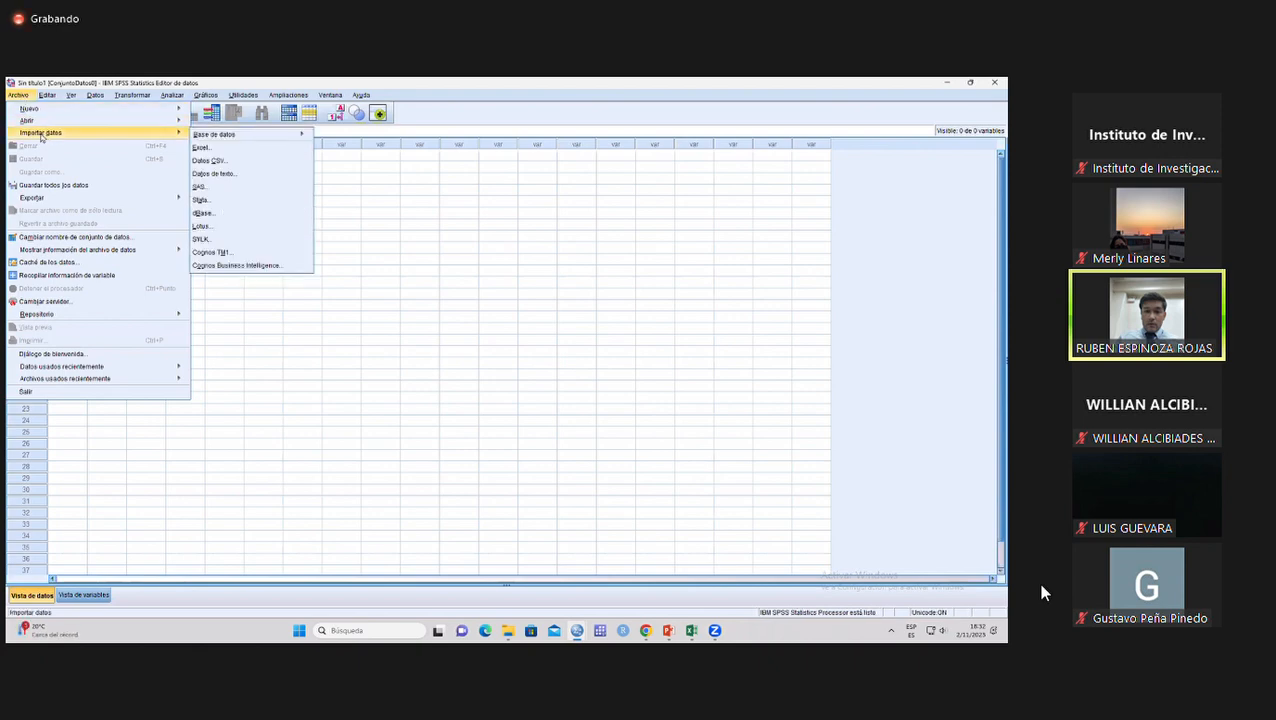
click(220, 148)
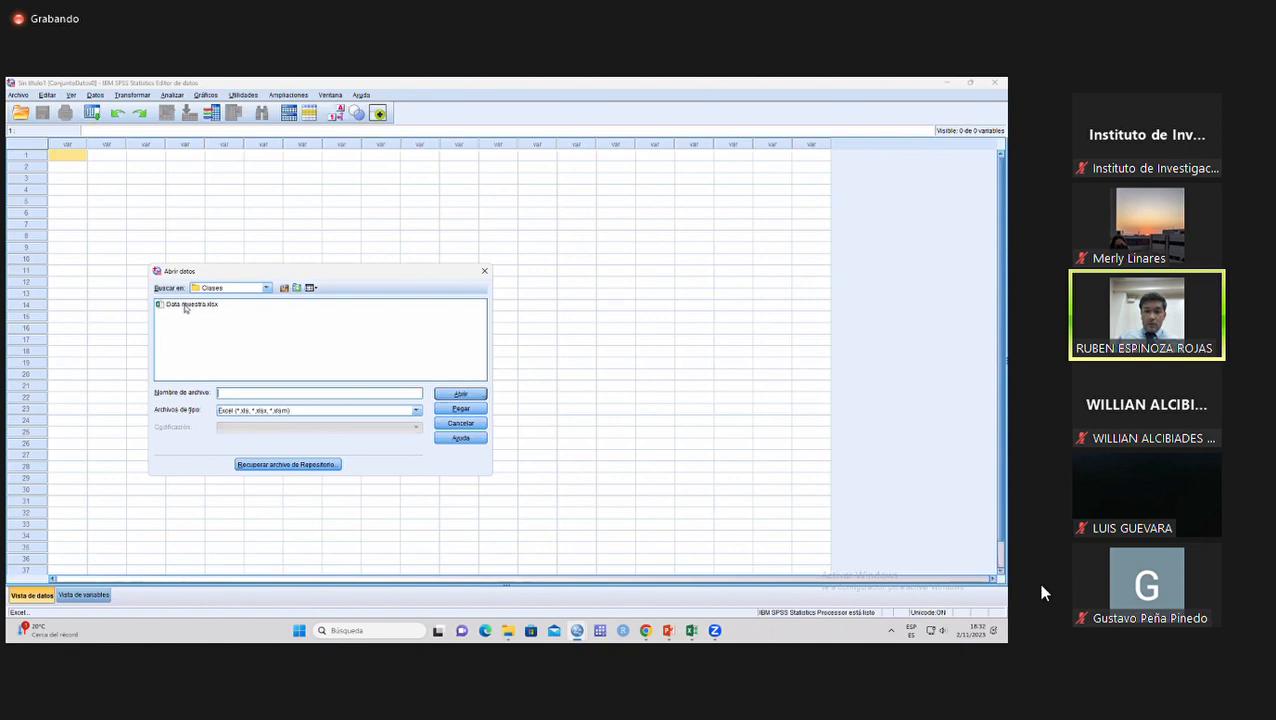
click(184, 307)
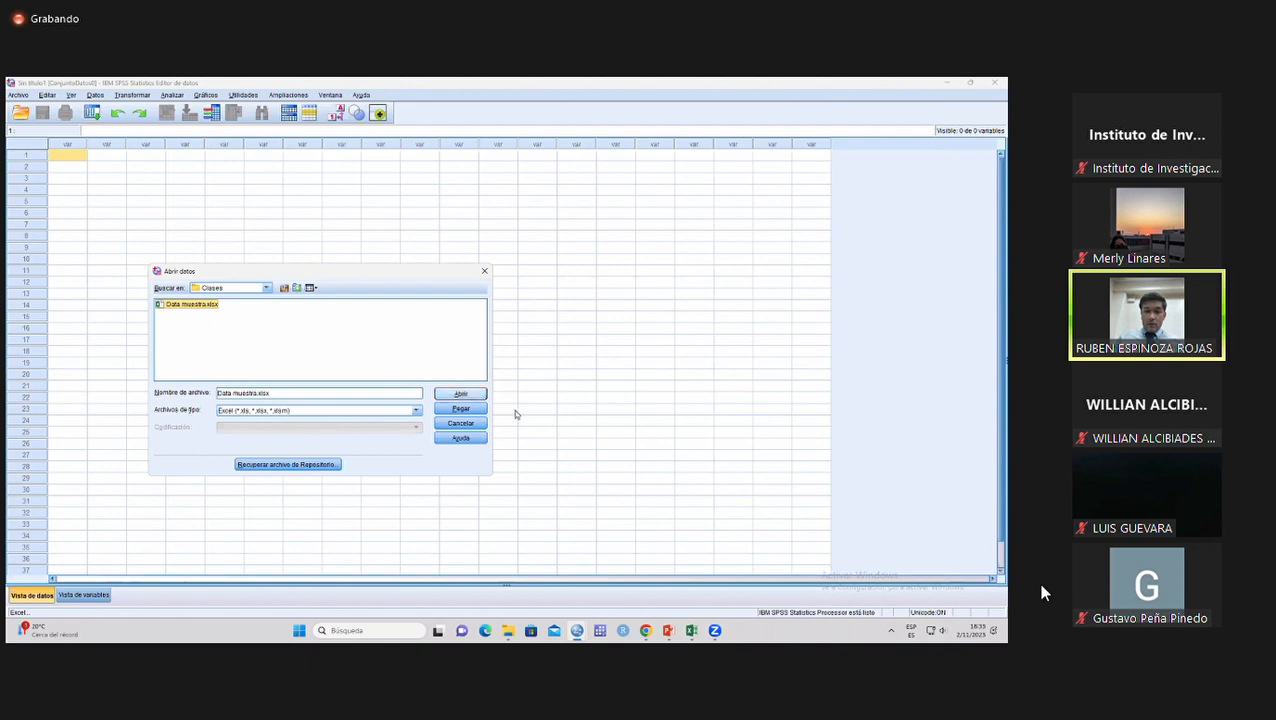
click(466, 394)
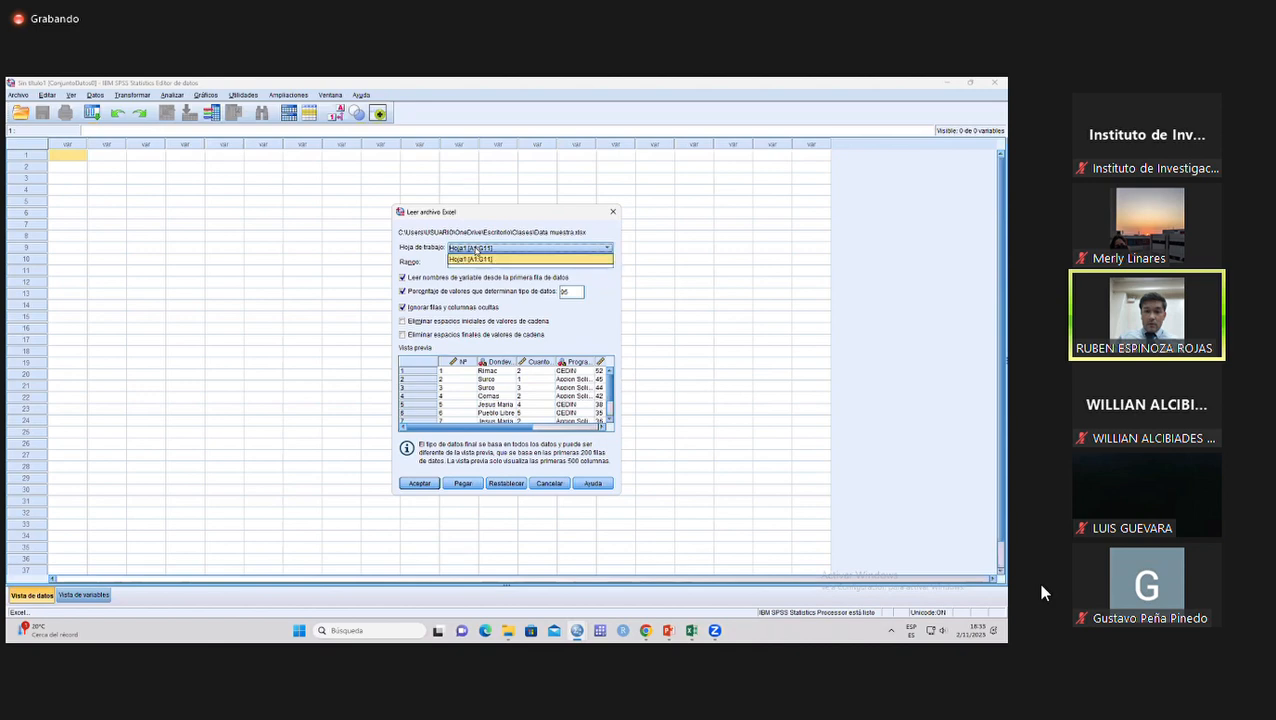
Import worksheet Hoja1 [A1:G11], reading the variable names from the first row of data.
click(480, 248)
click(463, 258)
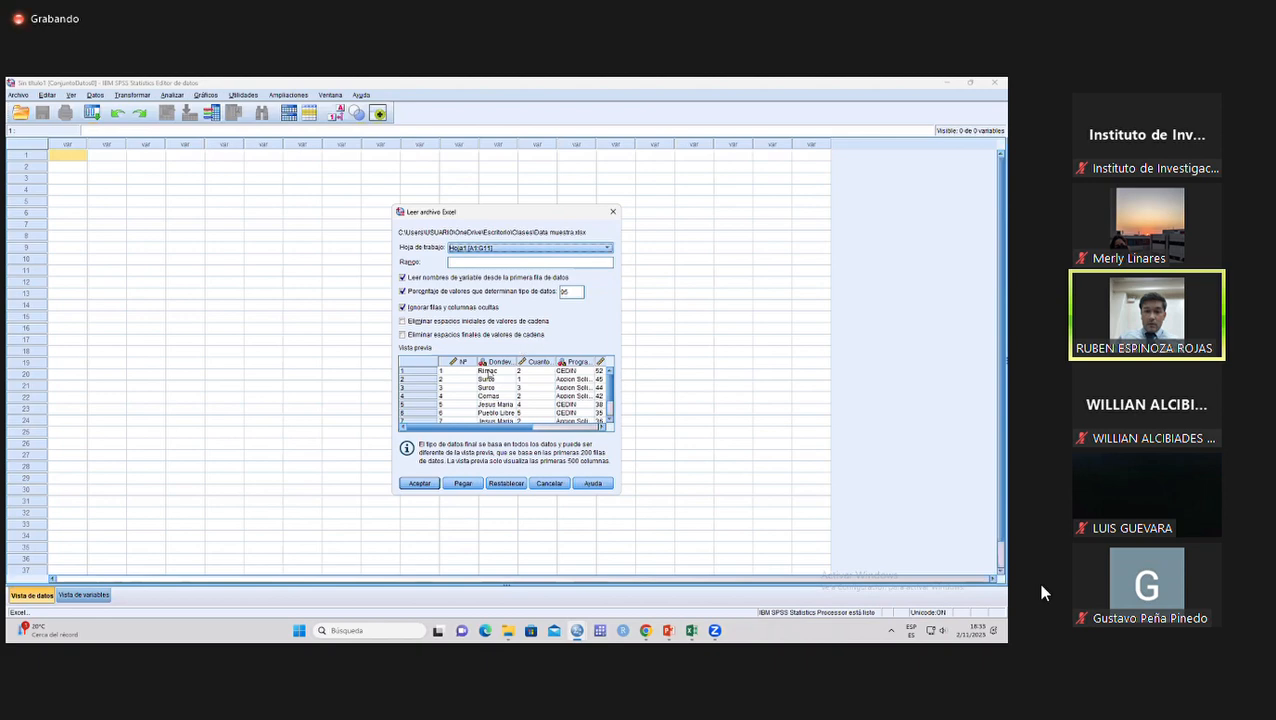
click(420, 484)
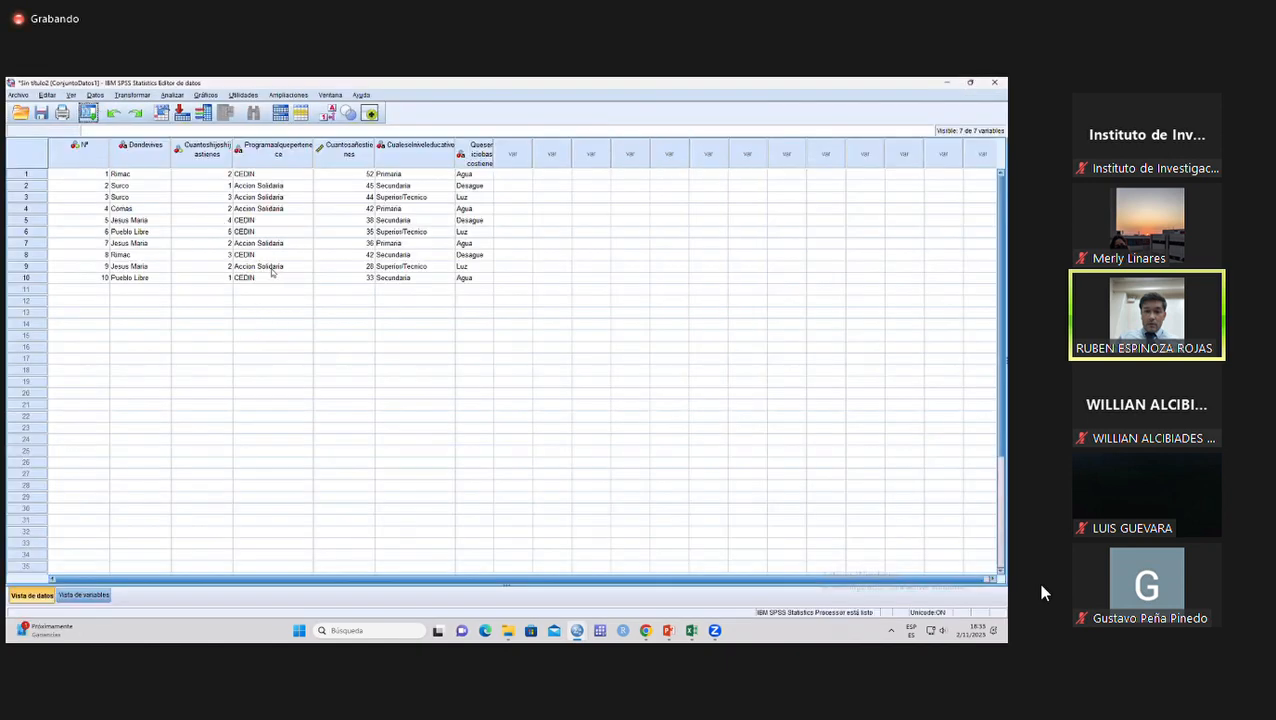
Narrow the Nº column in the data view.
click(84, 187)
click(92, 163)
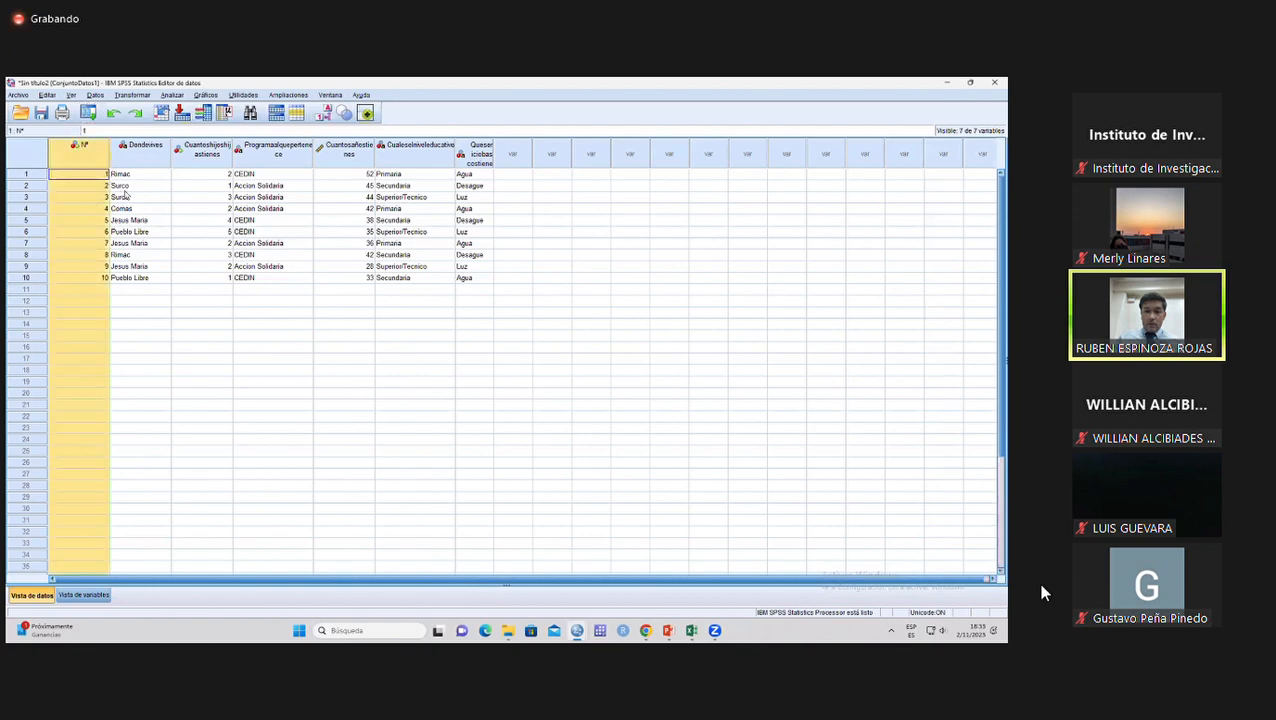
drag(110, 163, 91, 164)
click(104, 175)
click(77, 160)
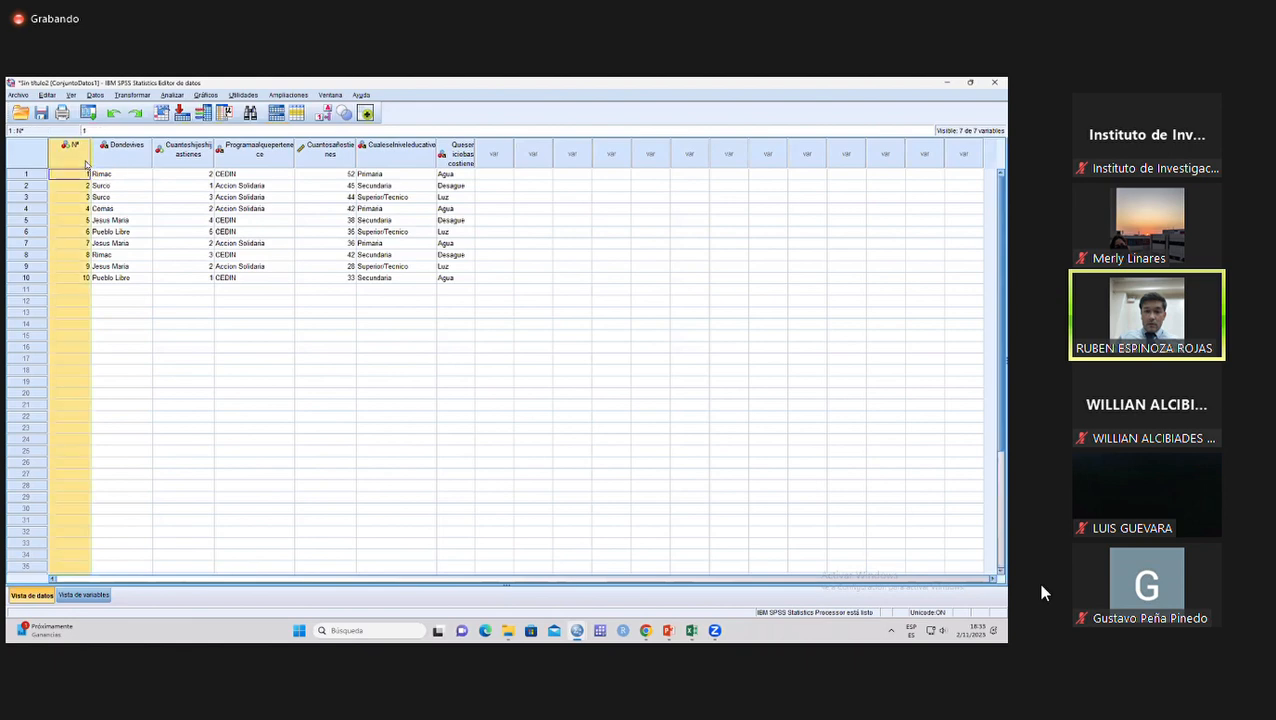
Examine the imported data columns one by one, from Dondevives to Cuantosañostienes.
click(115, 162)
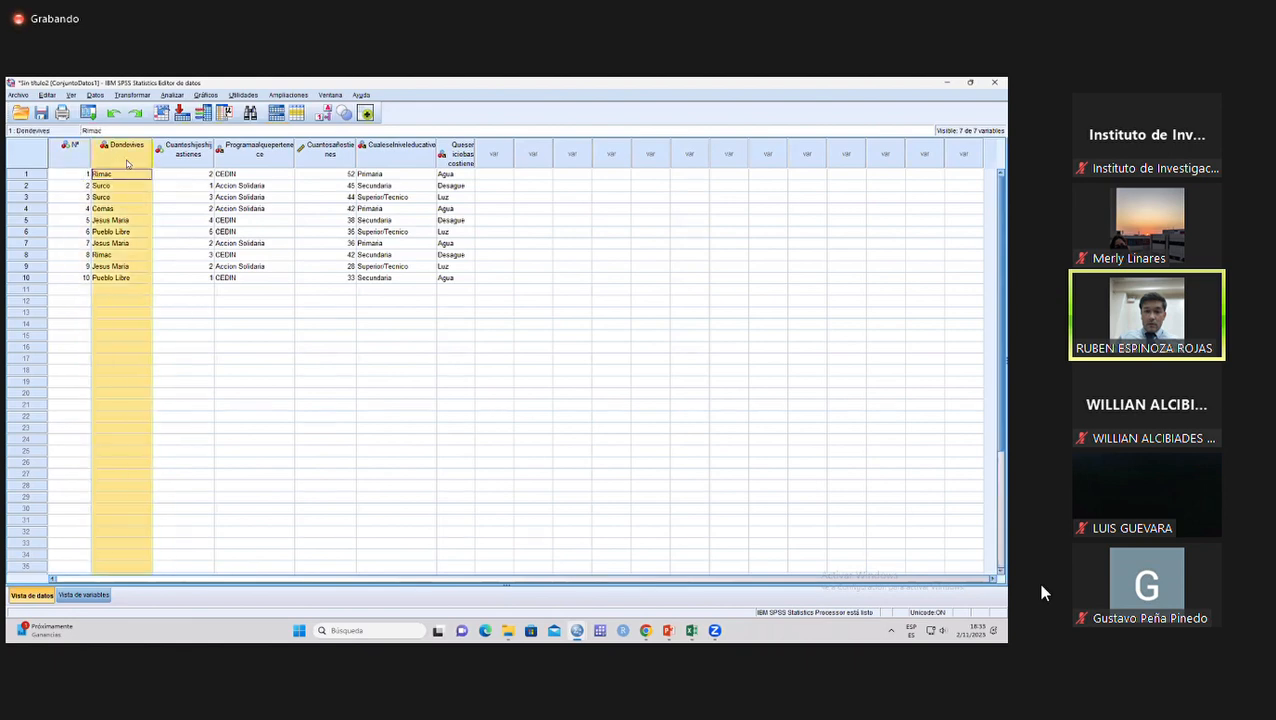
click(185, 163)
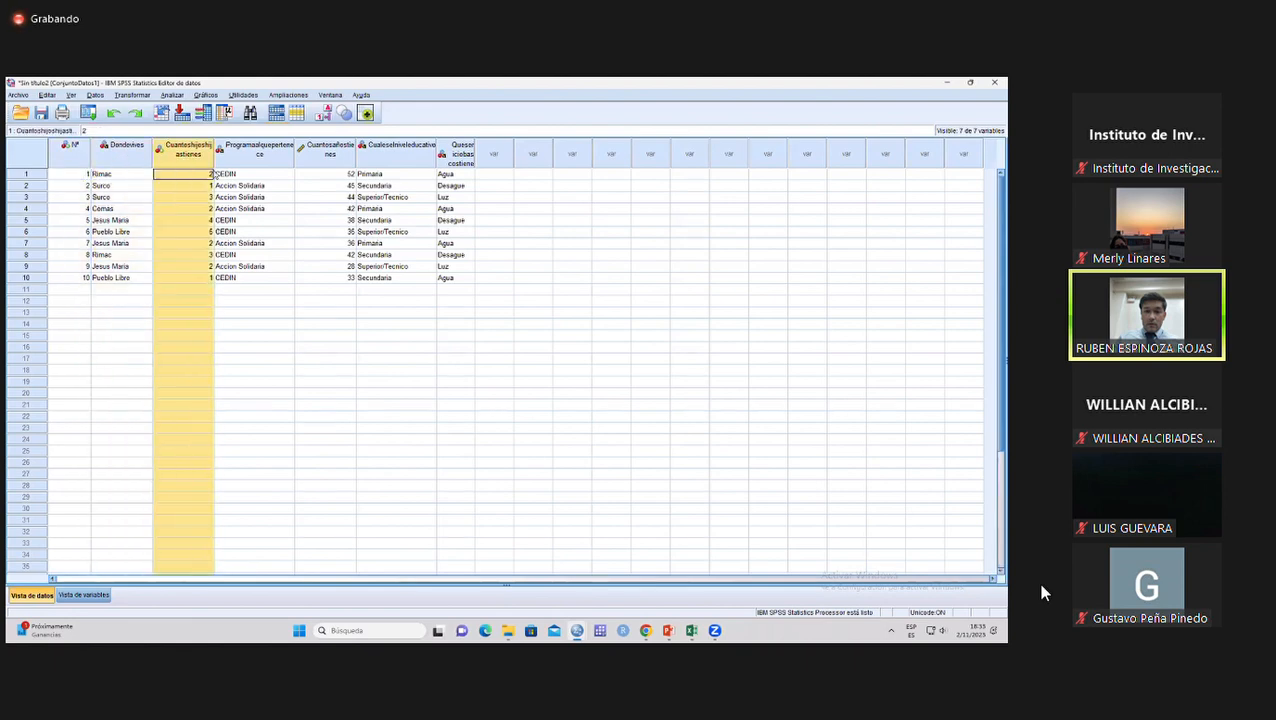
click(247, 162)
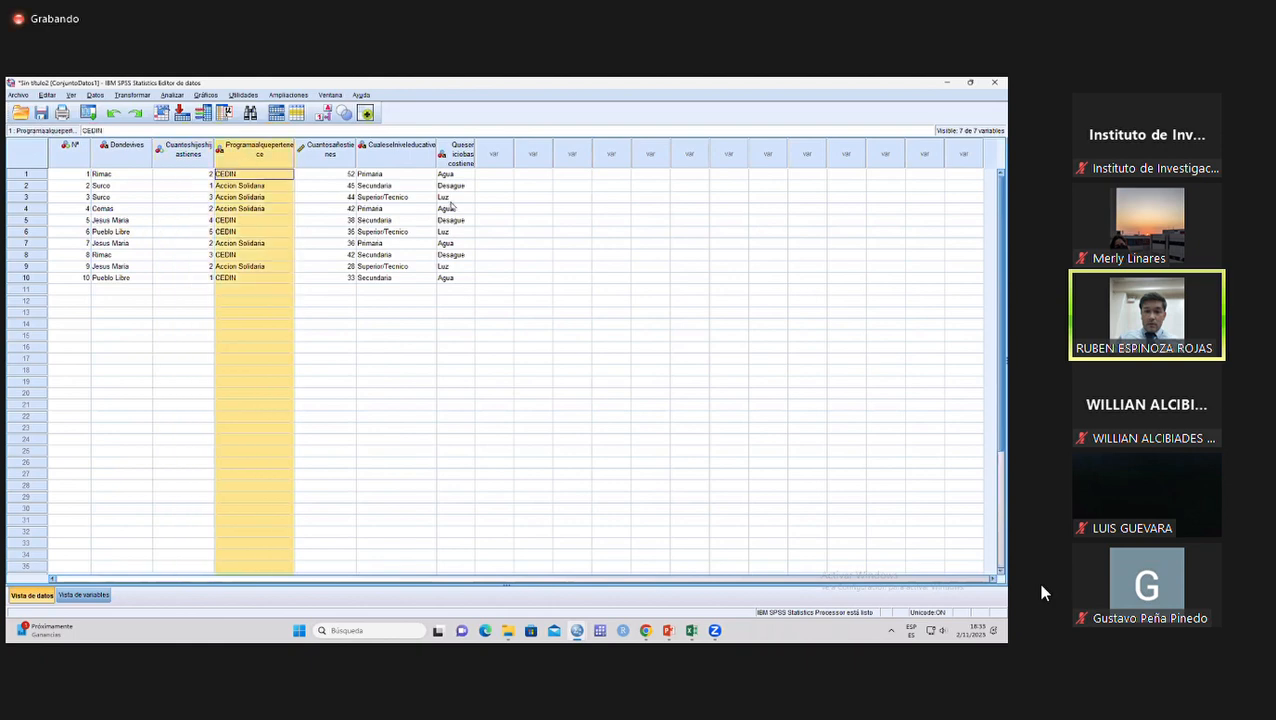
click(328, 233)
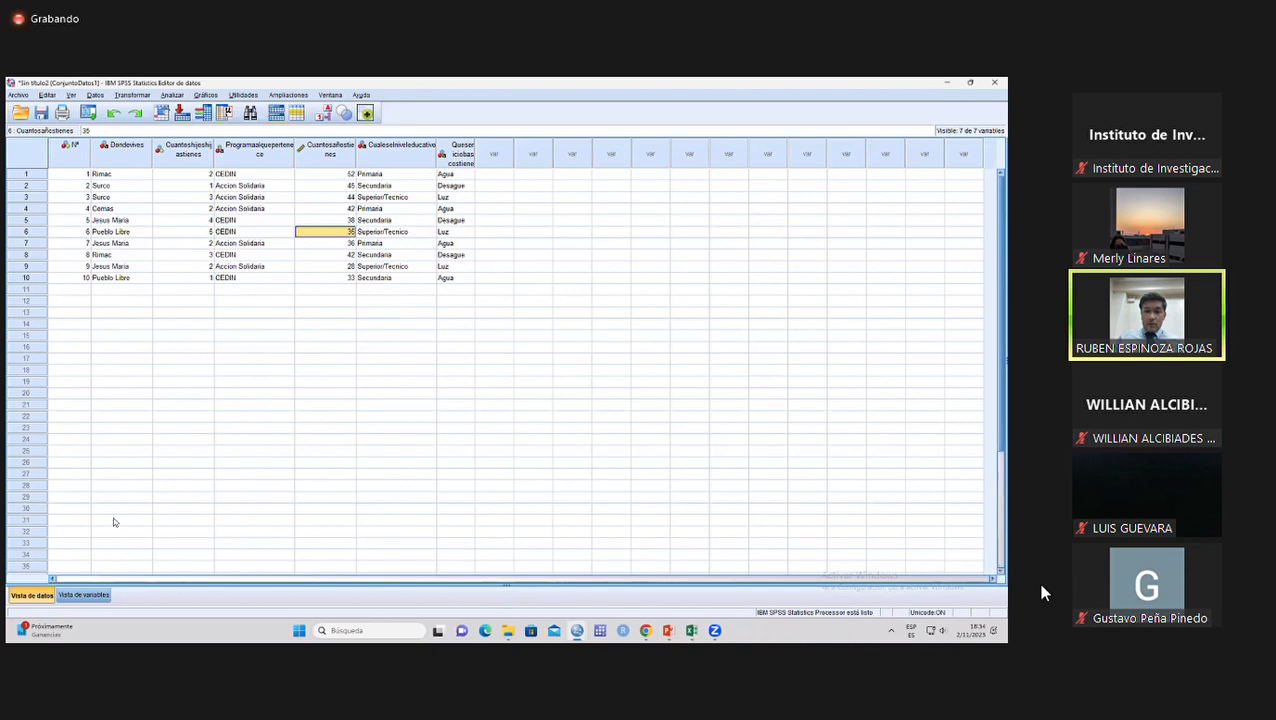
Switch to the variable view and widen the Nombre column so the variable names fit.
click(79, 596)
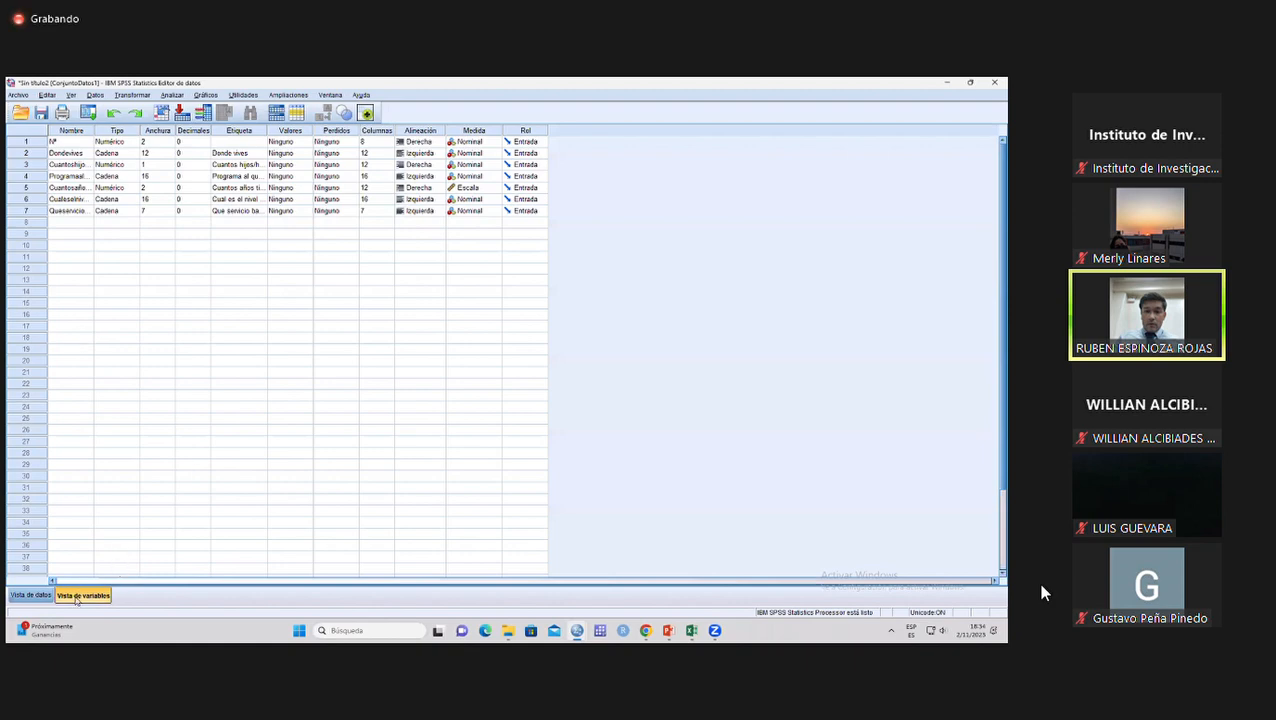
drag(94, 131, 143, 133)
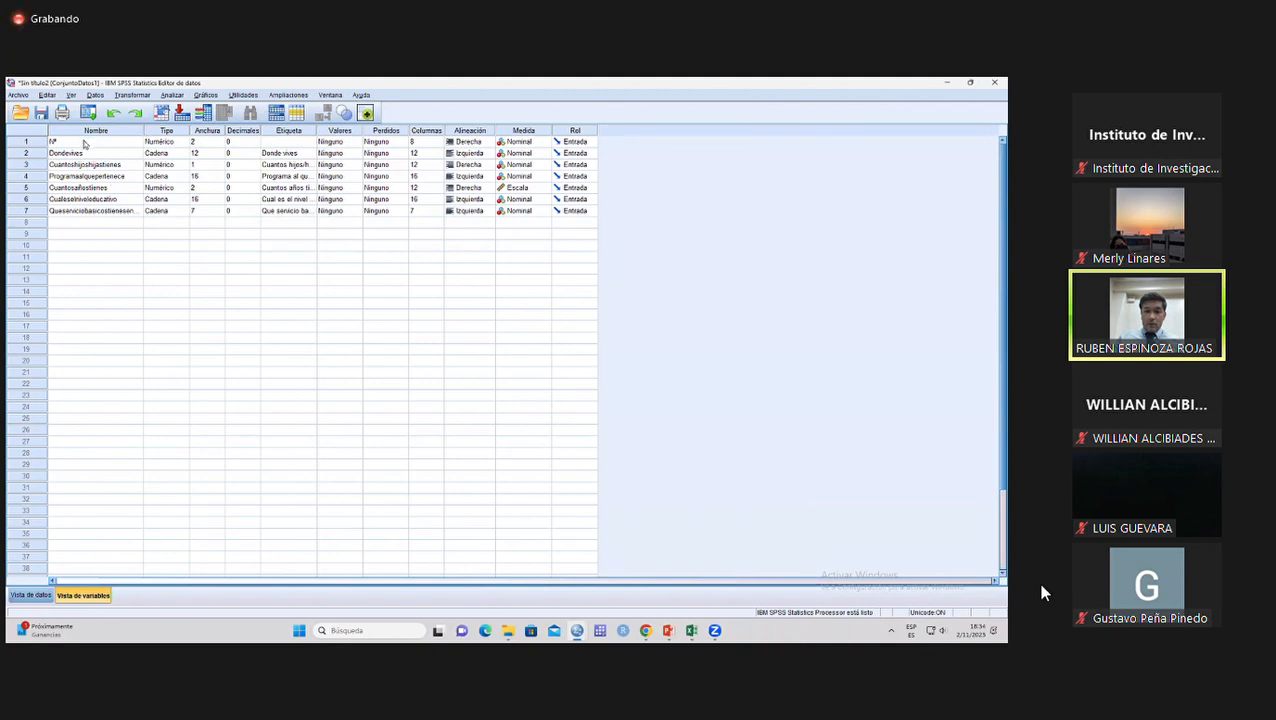
click(81, 133)
Examine the variable definitions row by row, from Dondevives down to the basic-service variable in row 7.
click(66, 155)
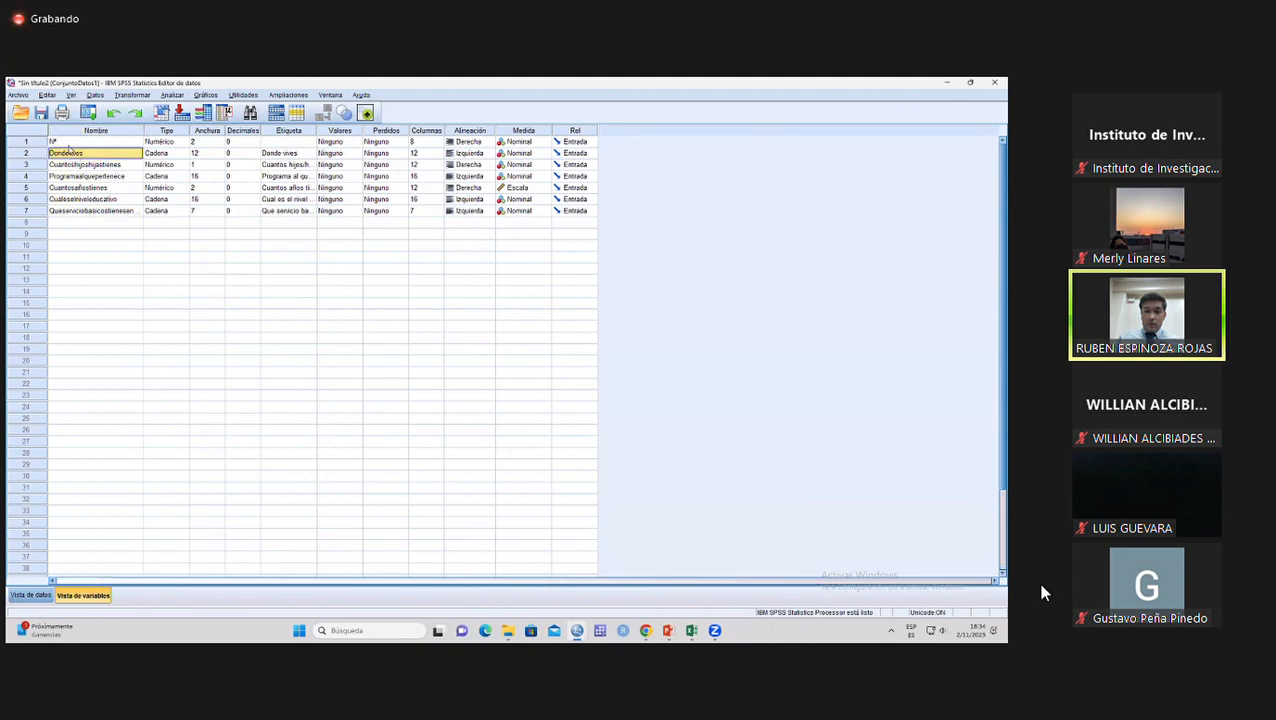
click(35, 168)
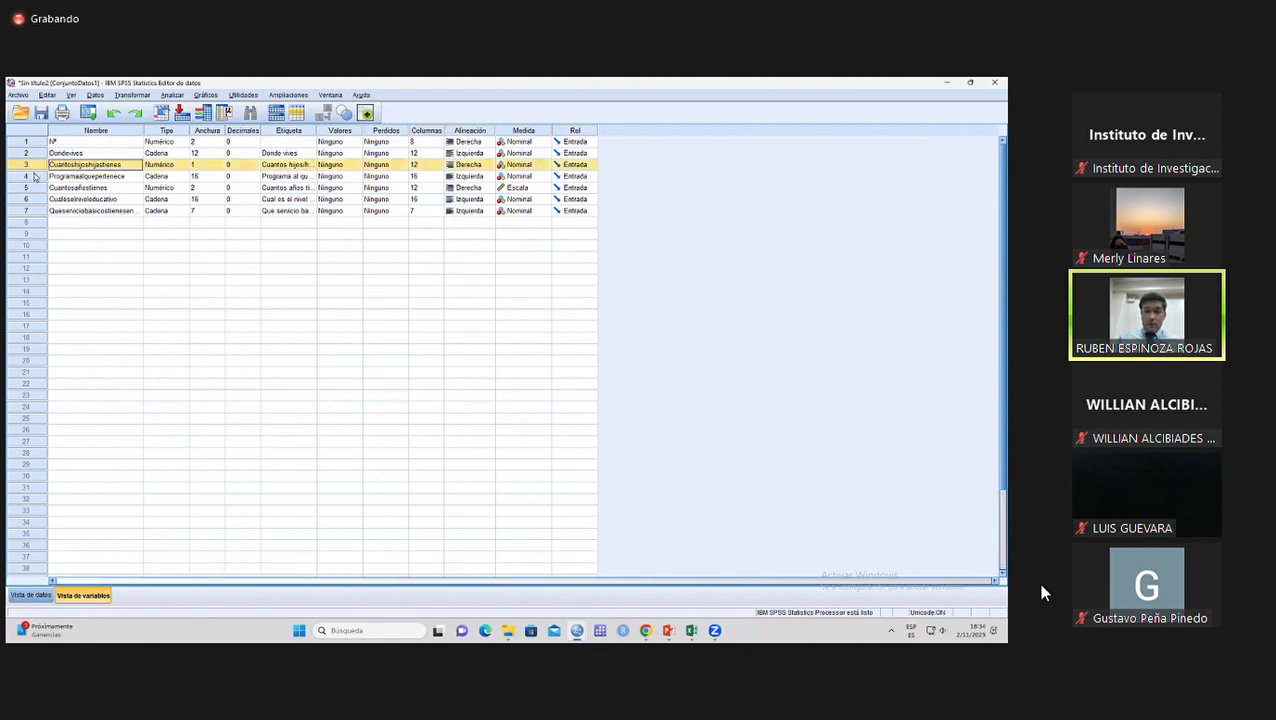
click(35, 177)
click(37, 189)
click(40, 201)
click(43, 211)
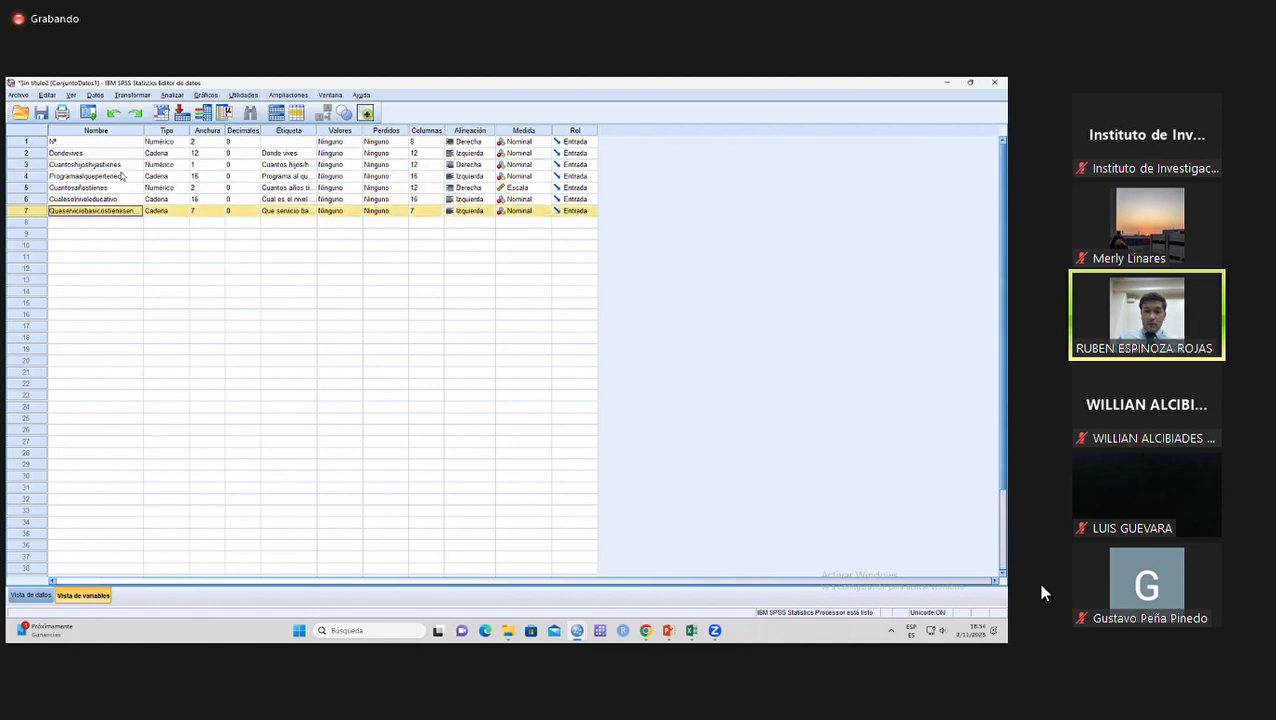
Examine the data type assigned to each variable, from Nº down to Cuantosañostienes.
click(158, 132)
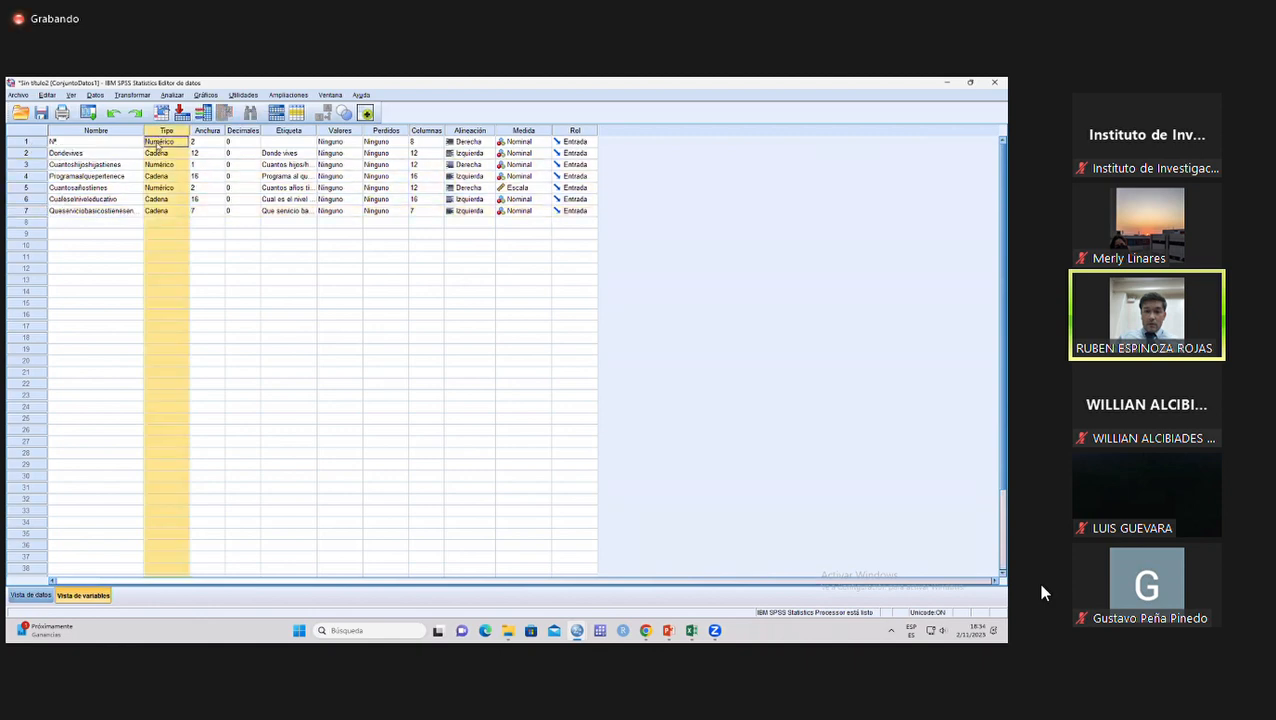
click(104, 144)
click(157, 144)
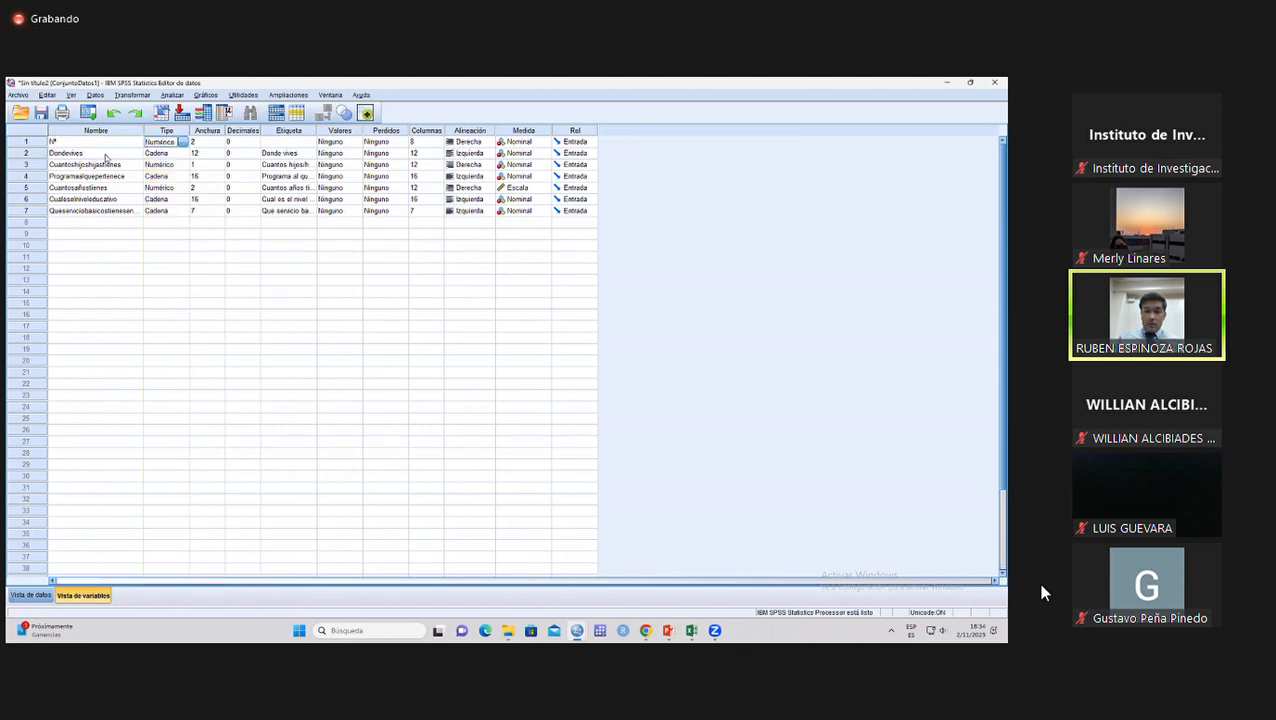
click(110, 156)
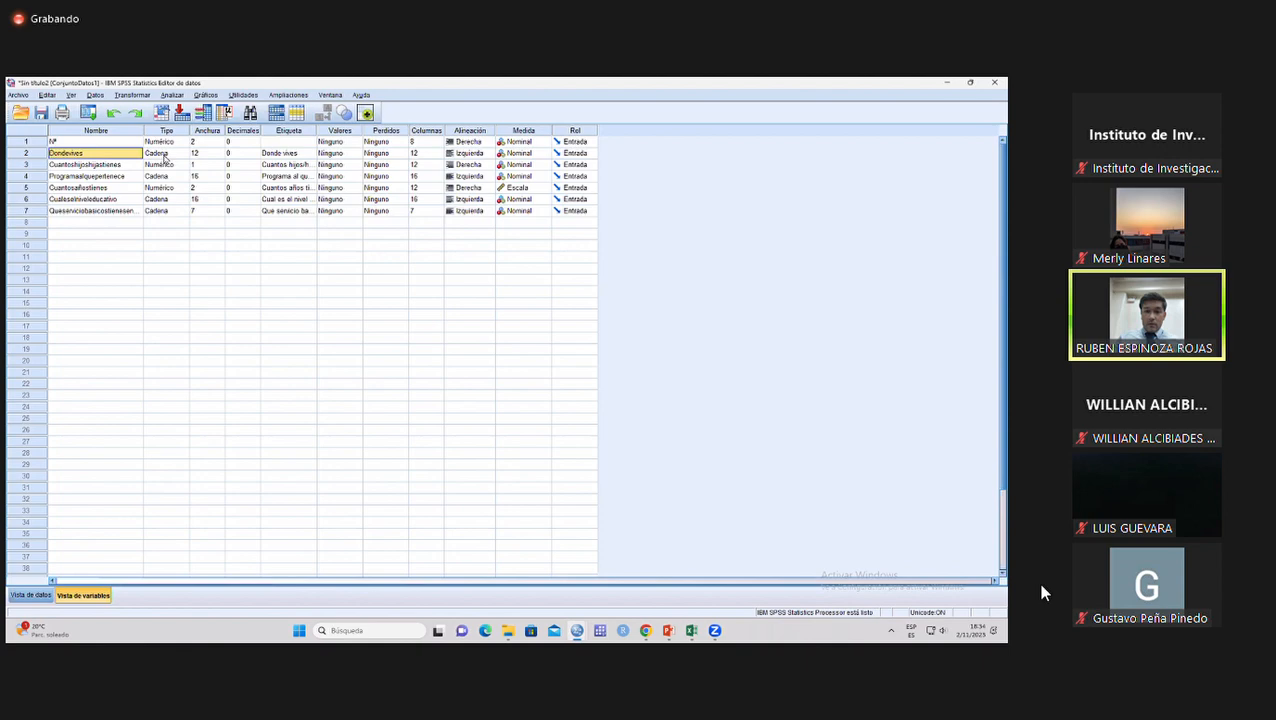
click(105, 166)
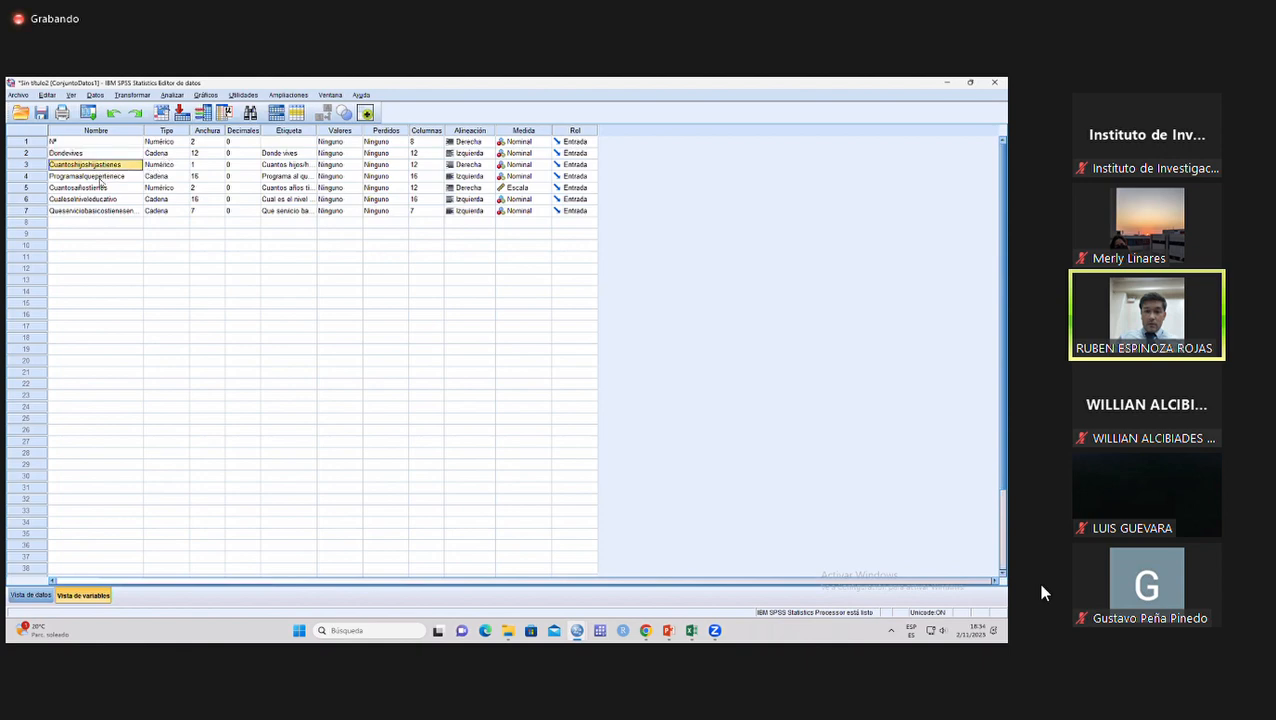
click(96, 178)
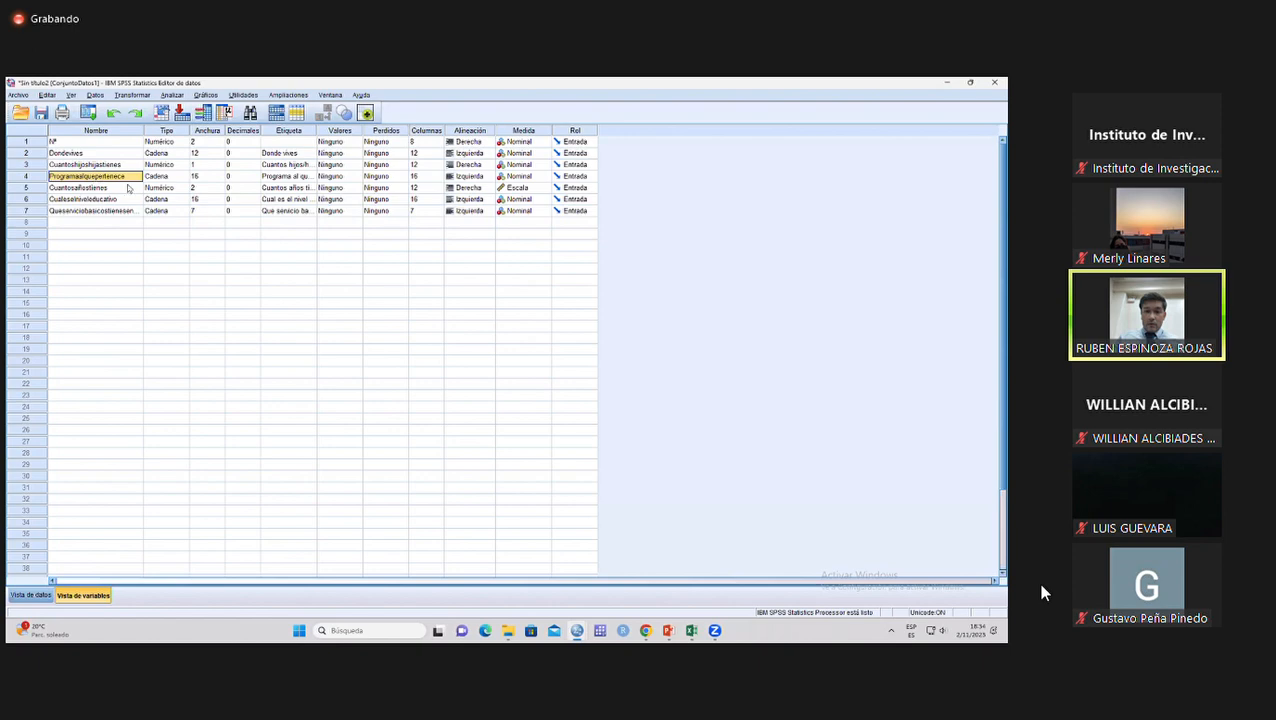
click(100, 194)
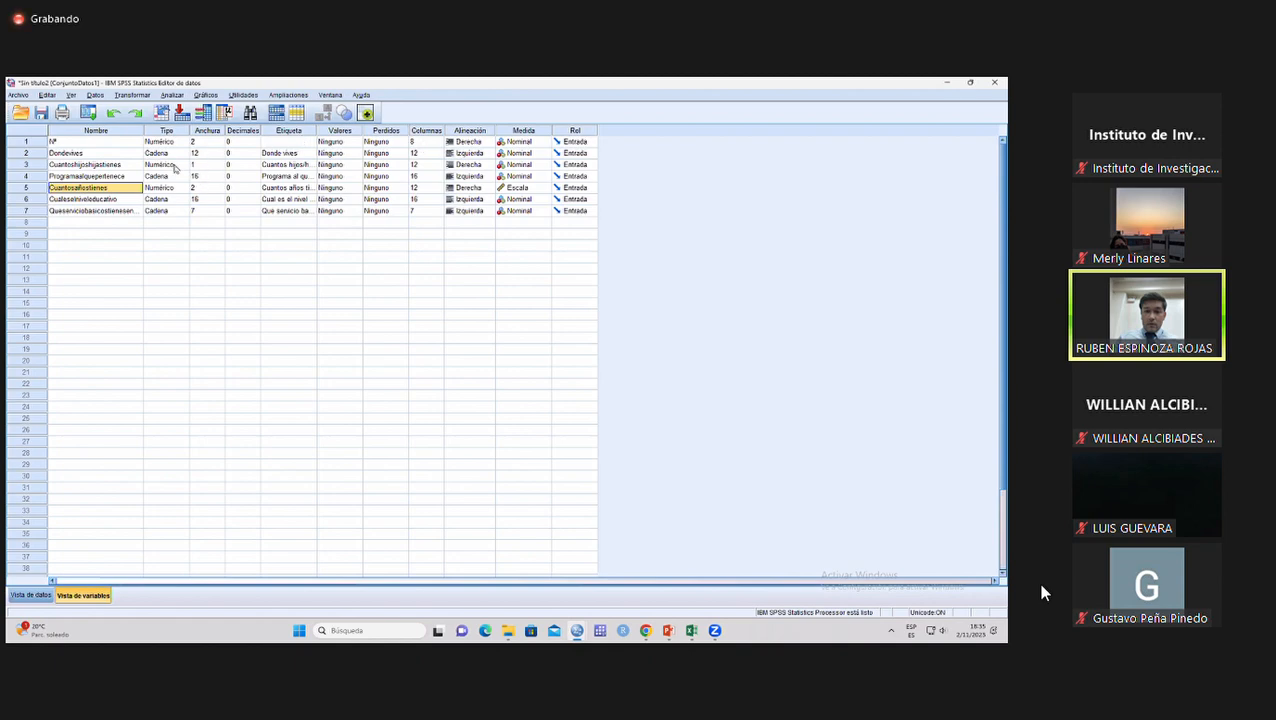
Compare the Cuantosañostienes row, and set the measurement level of Cuantoshijoshijastienes to Escala.
click(42, 189)
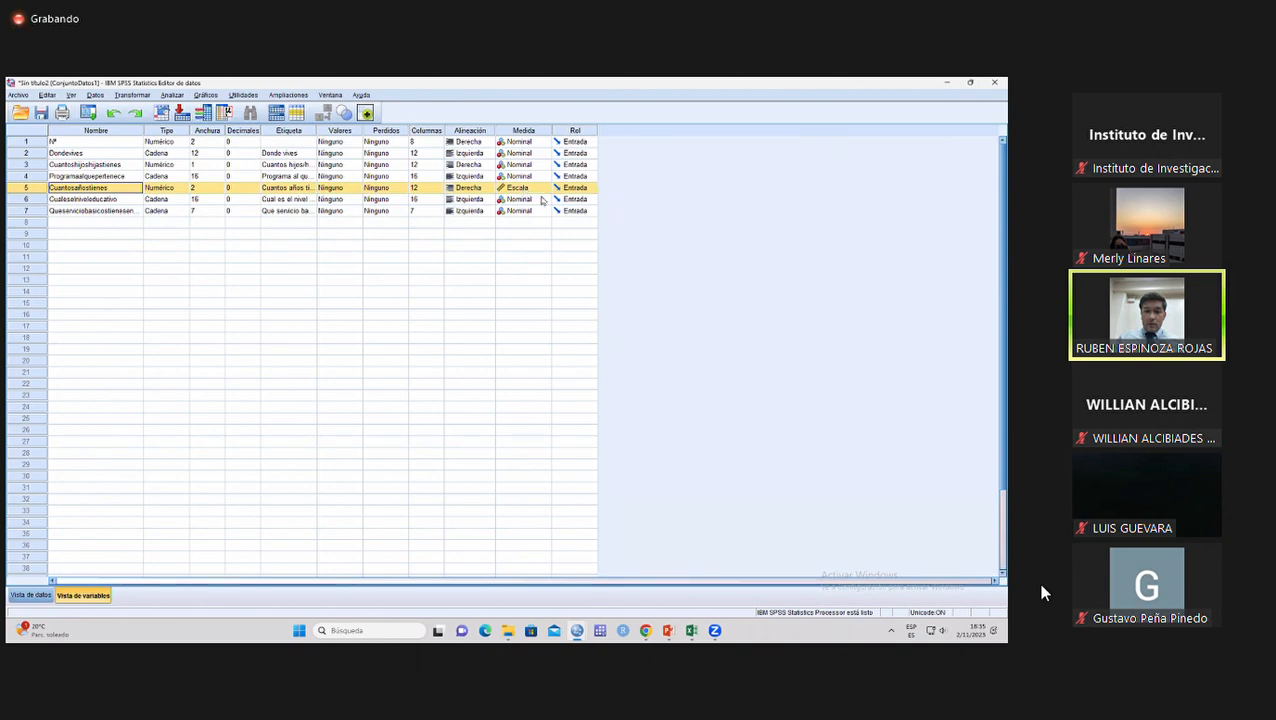
click(41, 167)
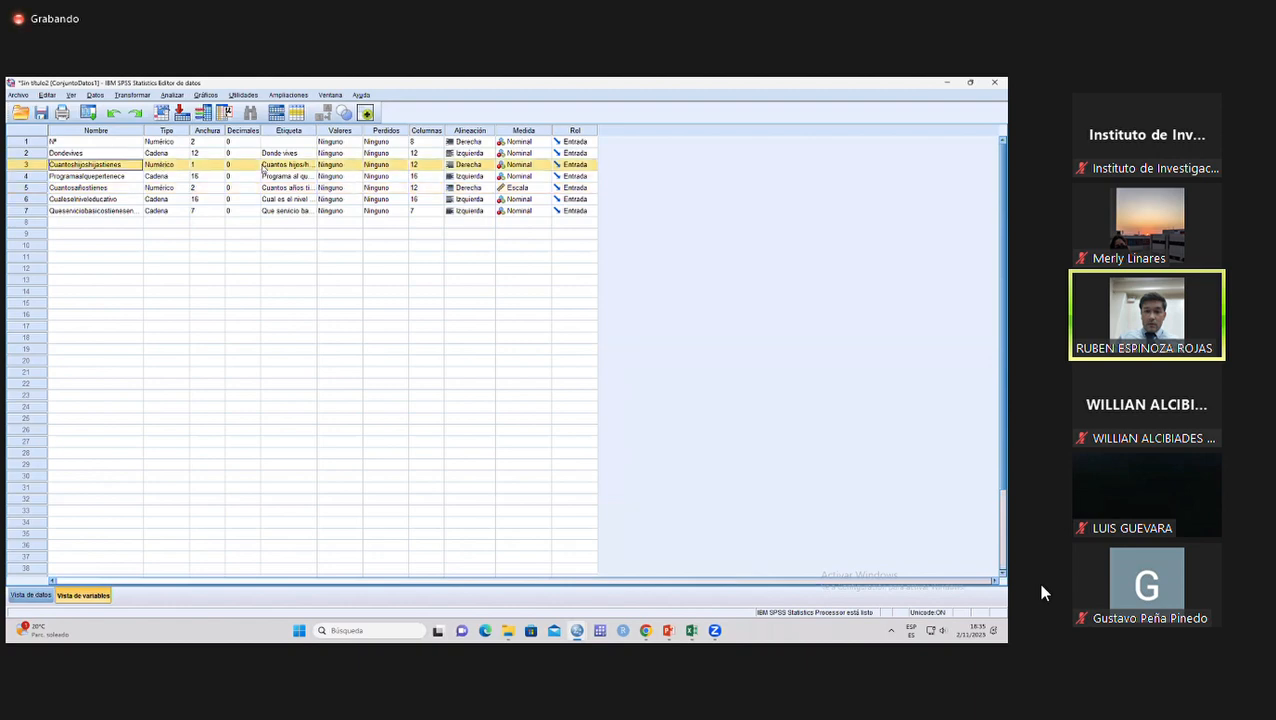
click(526, 168)
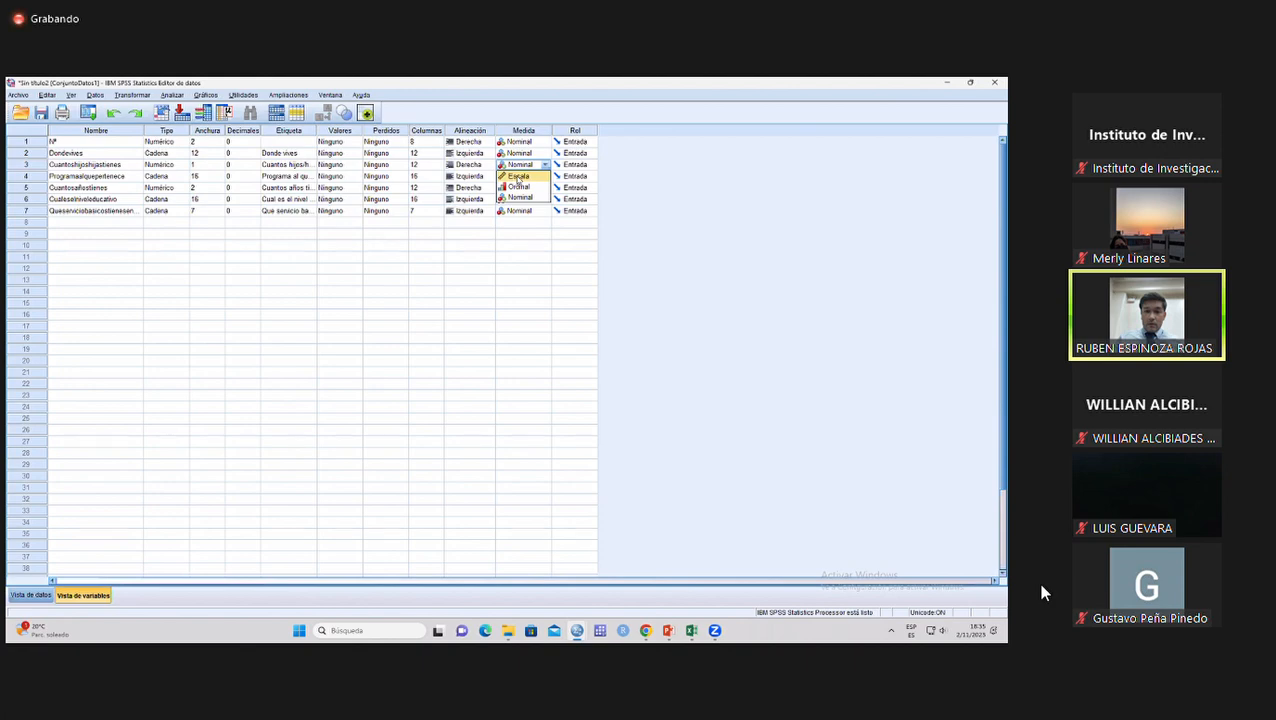
click(519, 177)
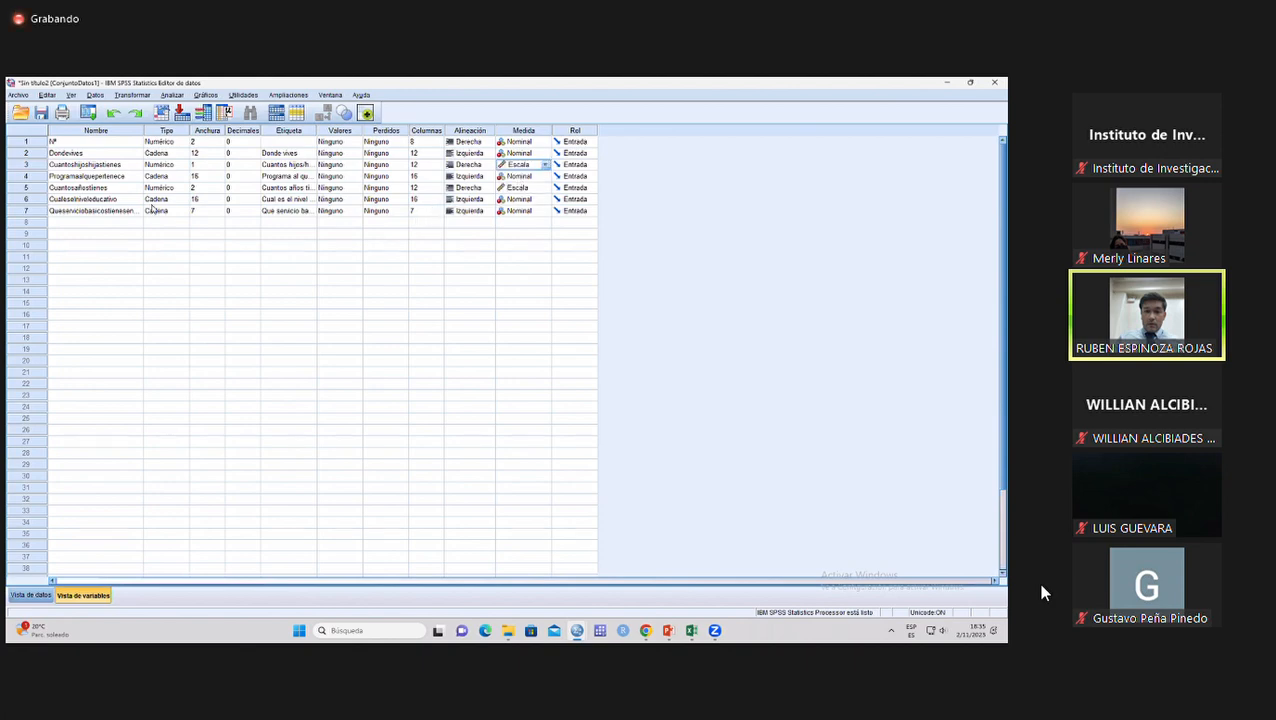
Set the measurement level of the education-level variable in row 6 to Ordinal.
click(86, 200)
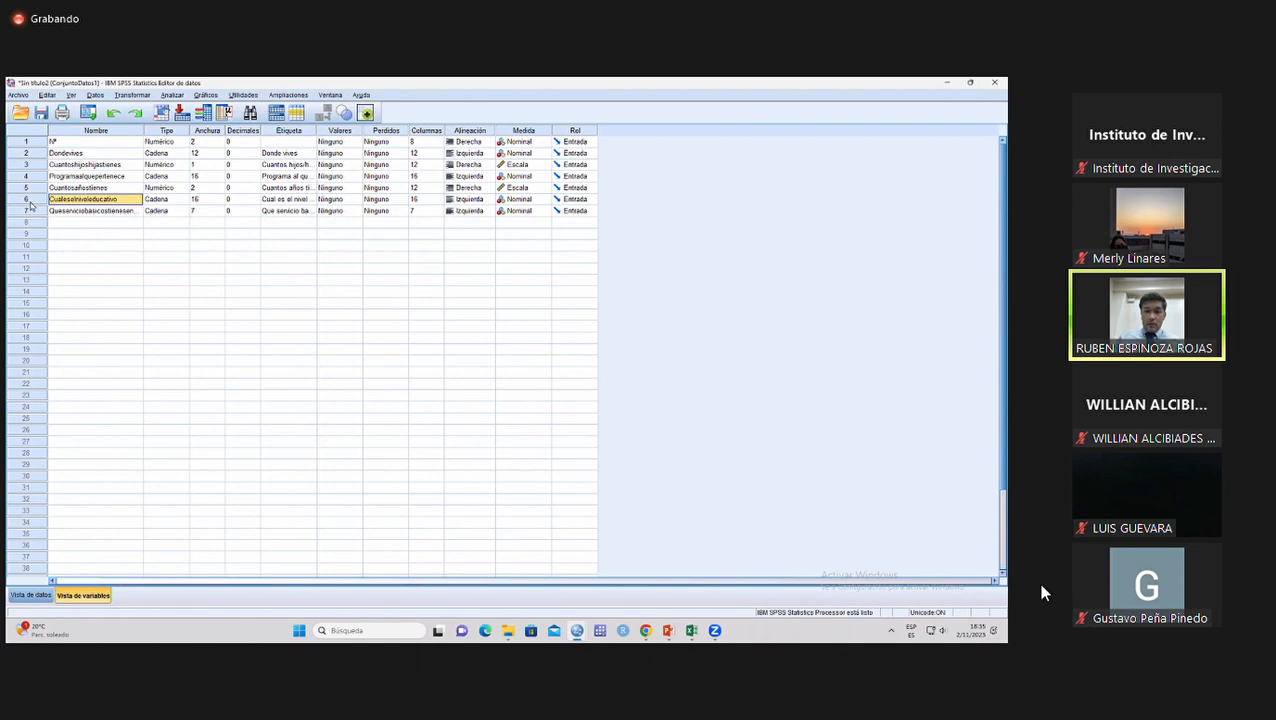
click(31, 203)
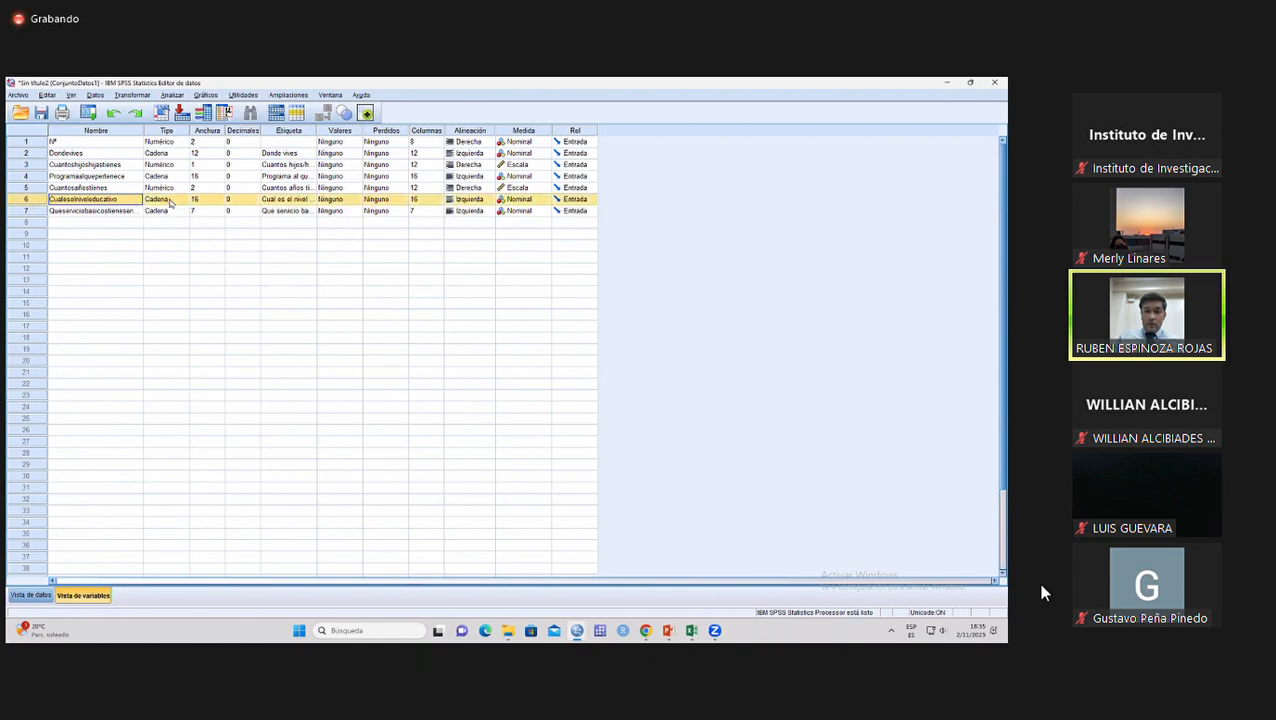
click(527, 204)
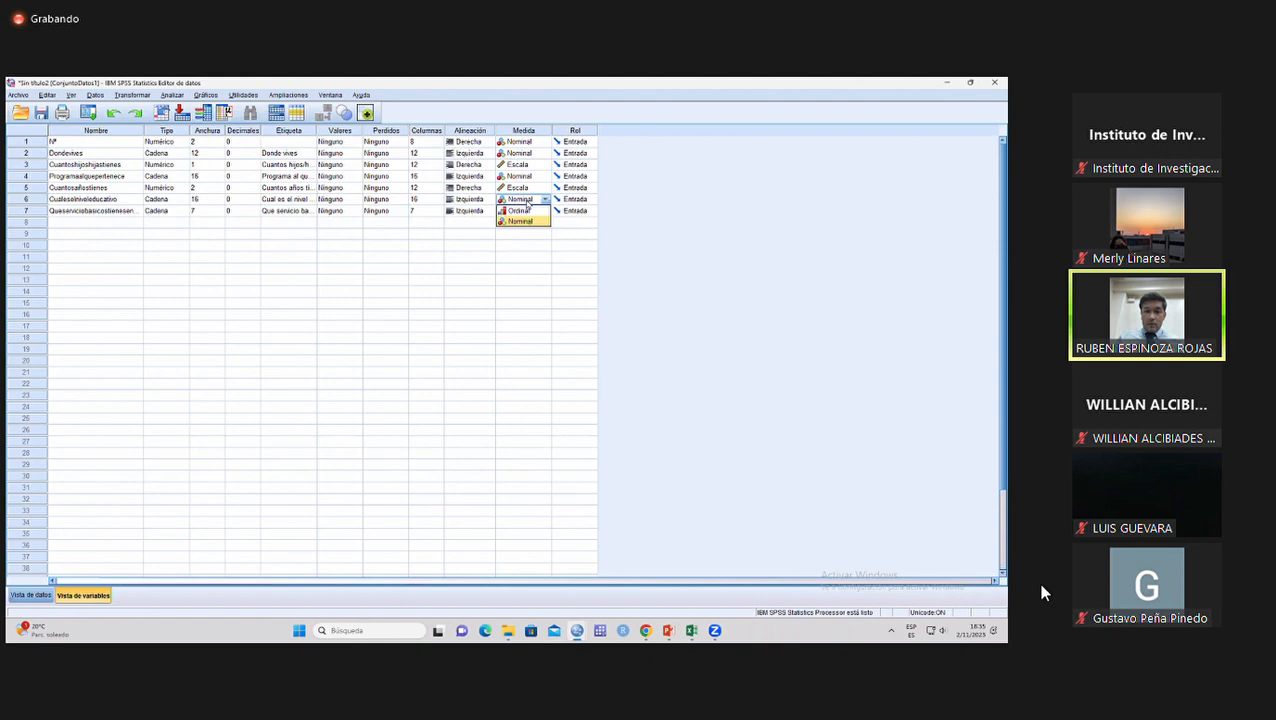
click(518, 211)
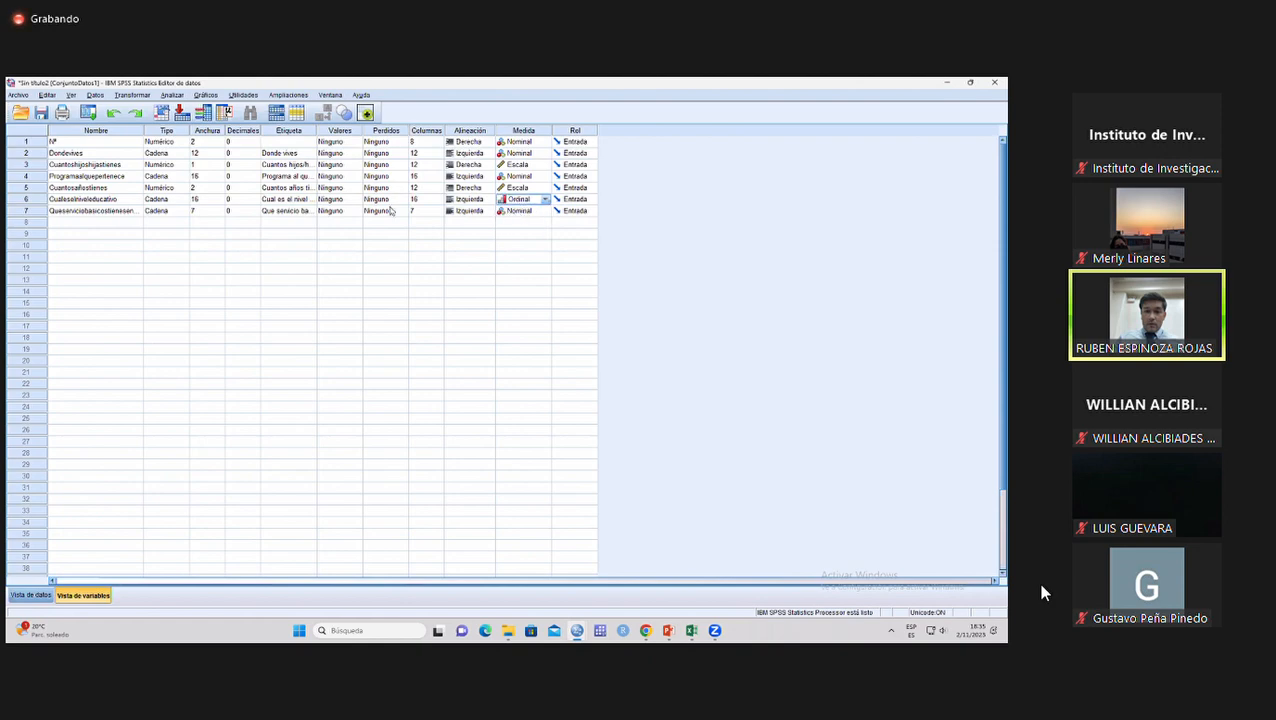
click(118, 177)
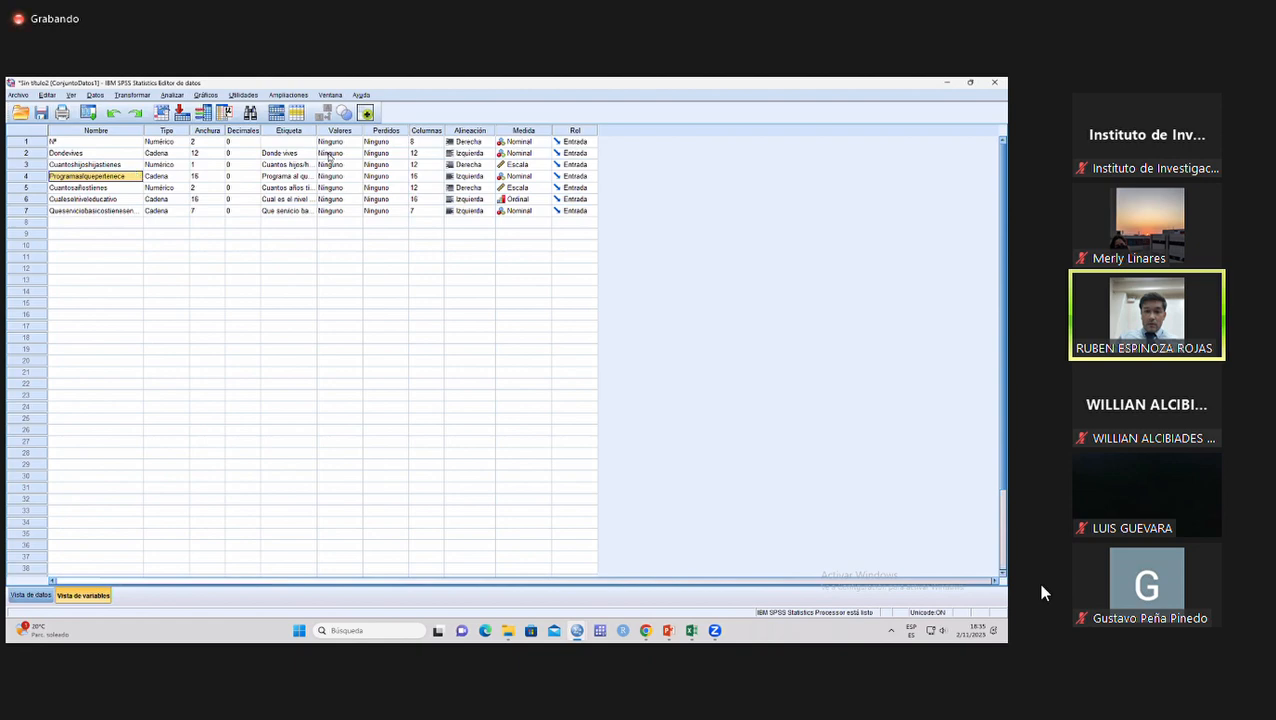
Widen the Etiqueta column until the full label of every variable can be read.
click(210, 134)
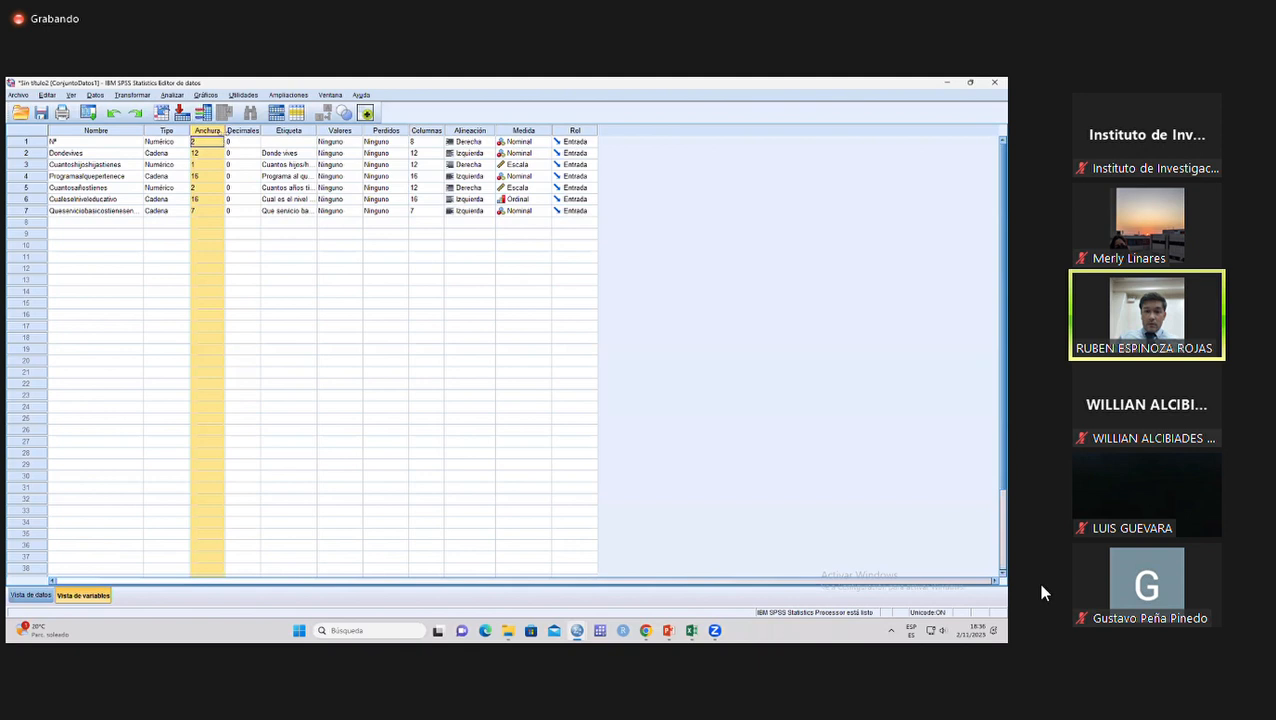
click(289, 131)
drag(316, 131, 408, 135)
click(337, 155)
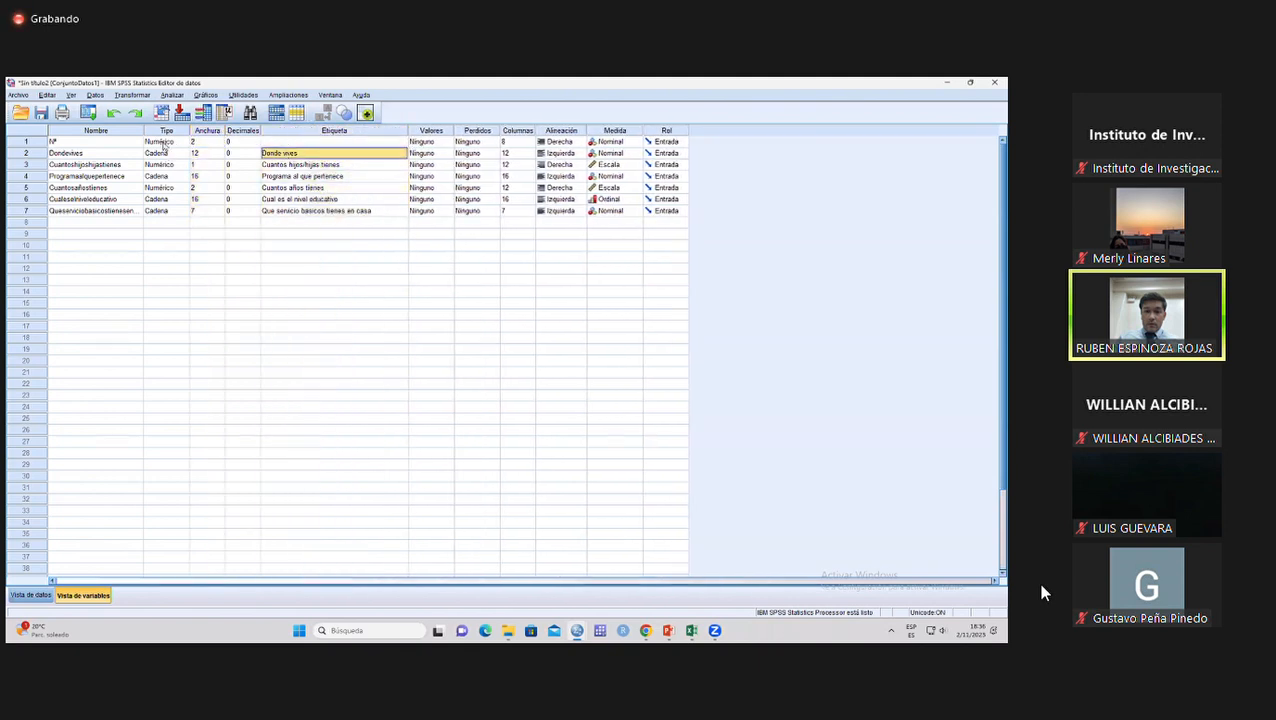
Compare the names of the Dondevives and Cuantoshijoshijastienes variables with their descriptive labels.
click(96, 131)
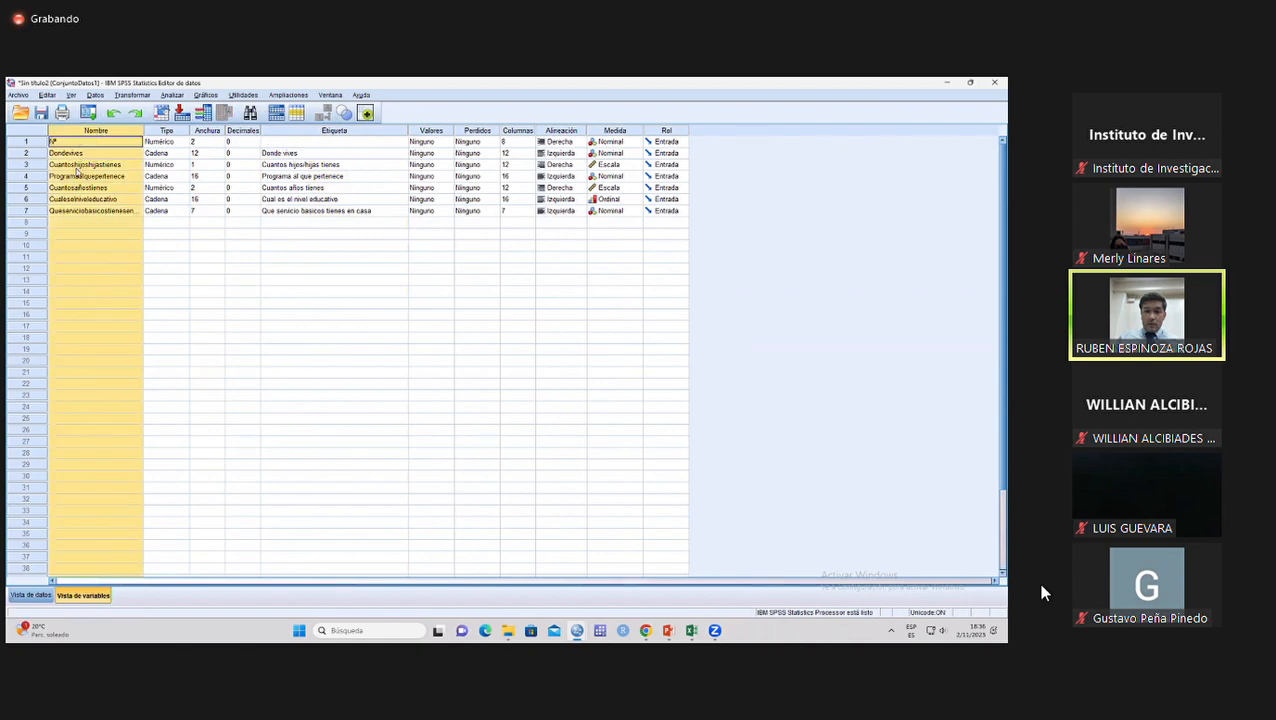
click(68, 164)
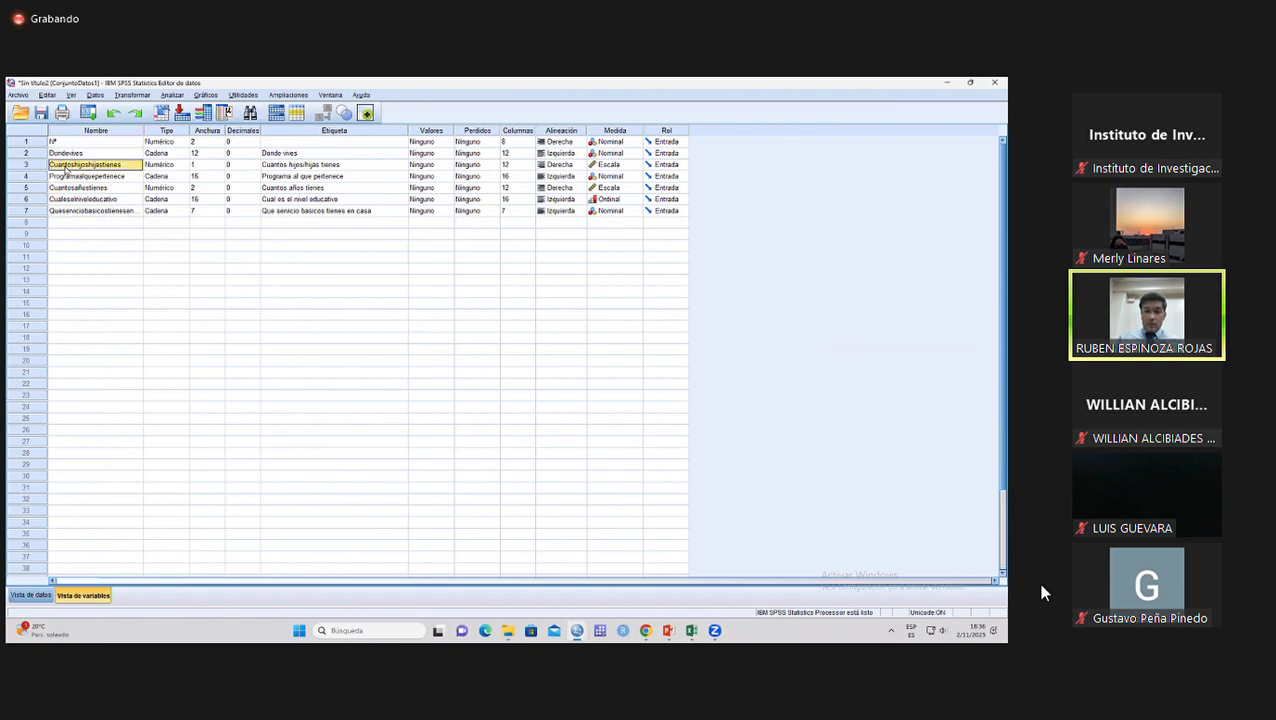
click(84, 133)
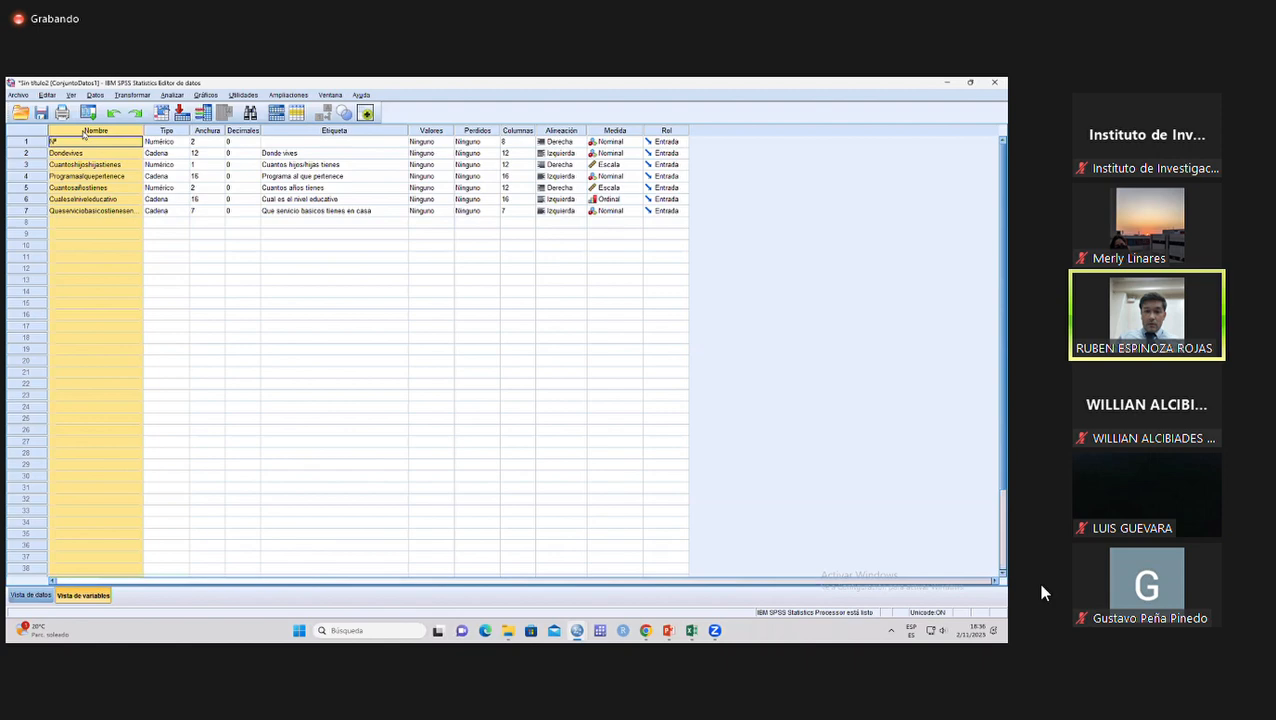
click(284, 156)
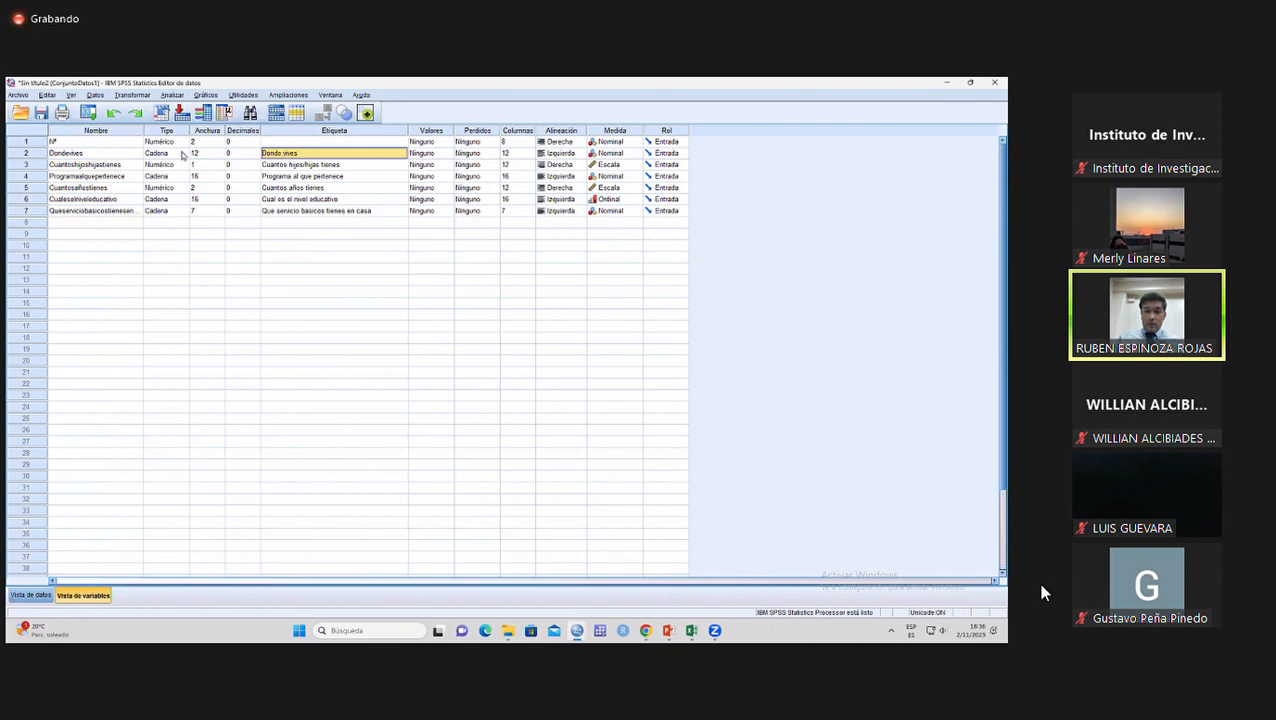
click(82, 156)
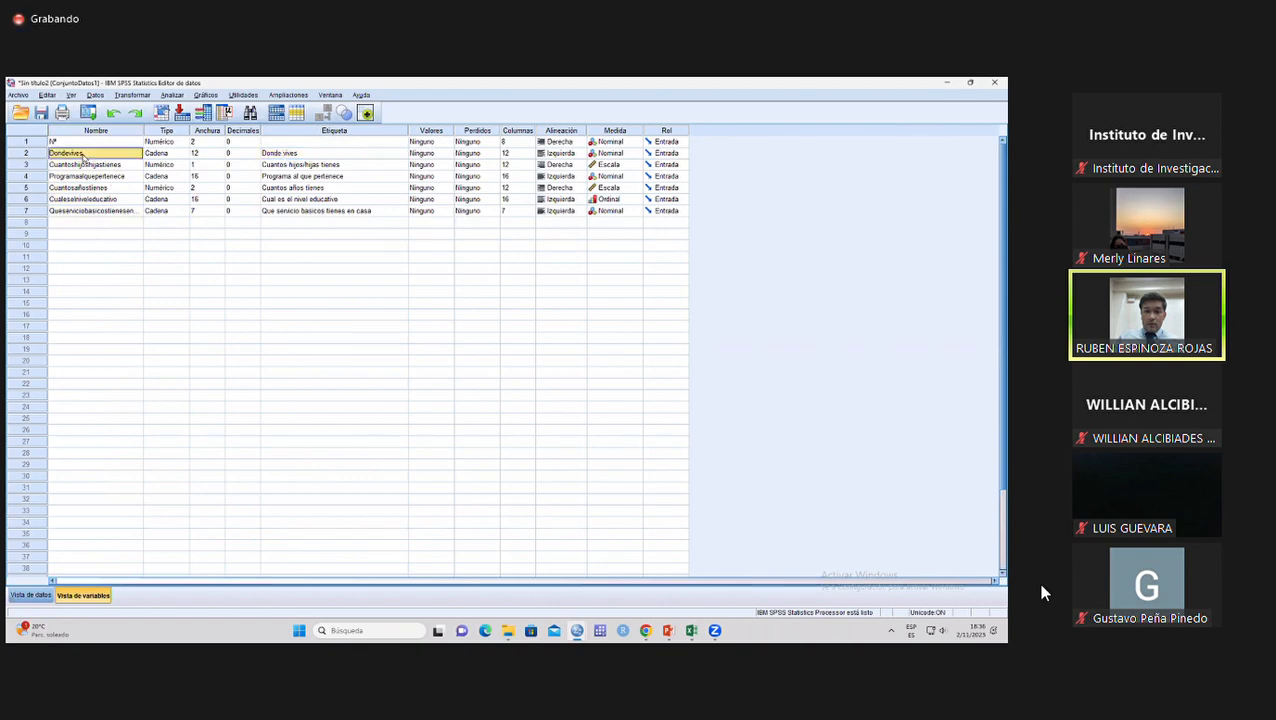
click(287, 155)
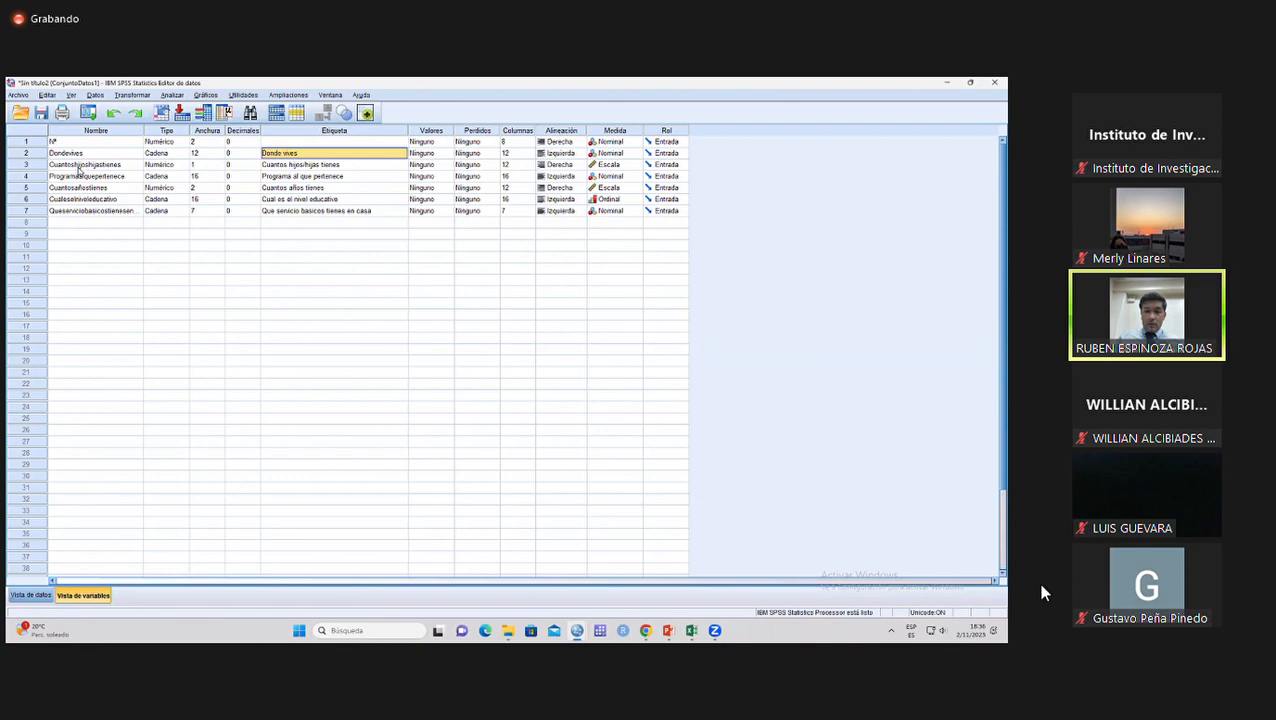
click(79, 168)
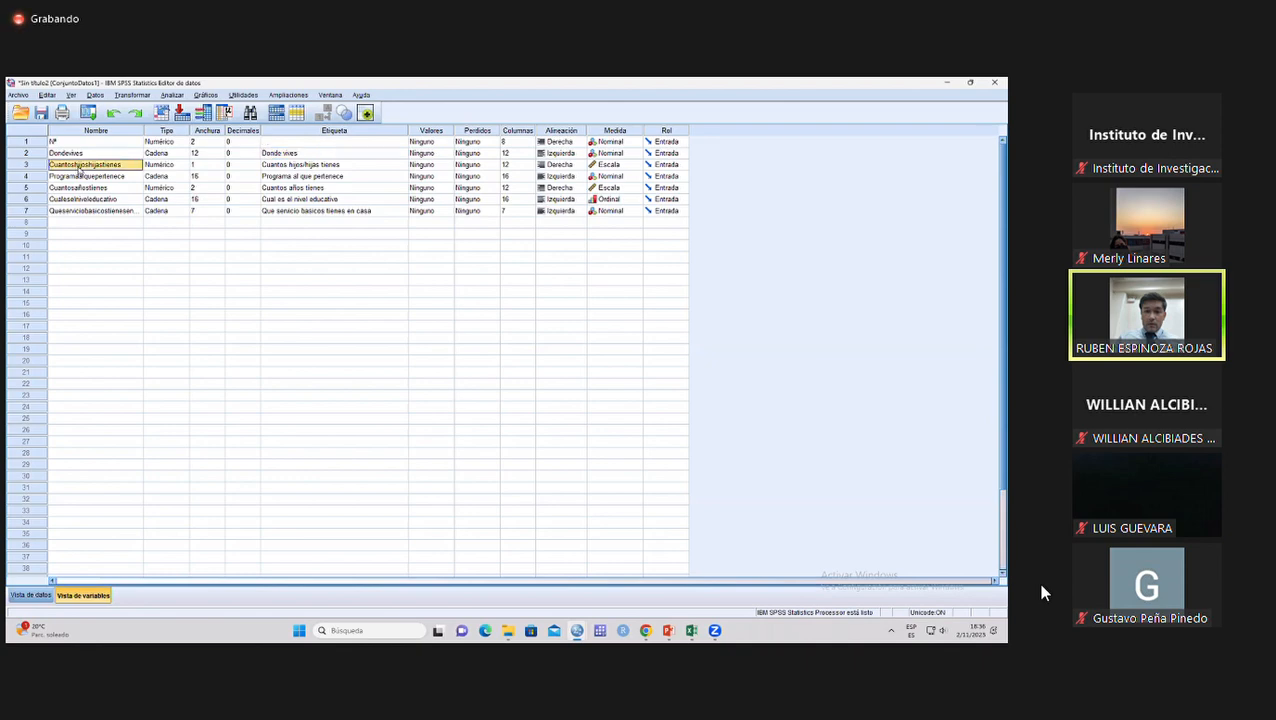
click(298, 165)
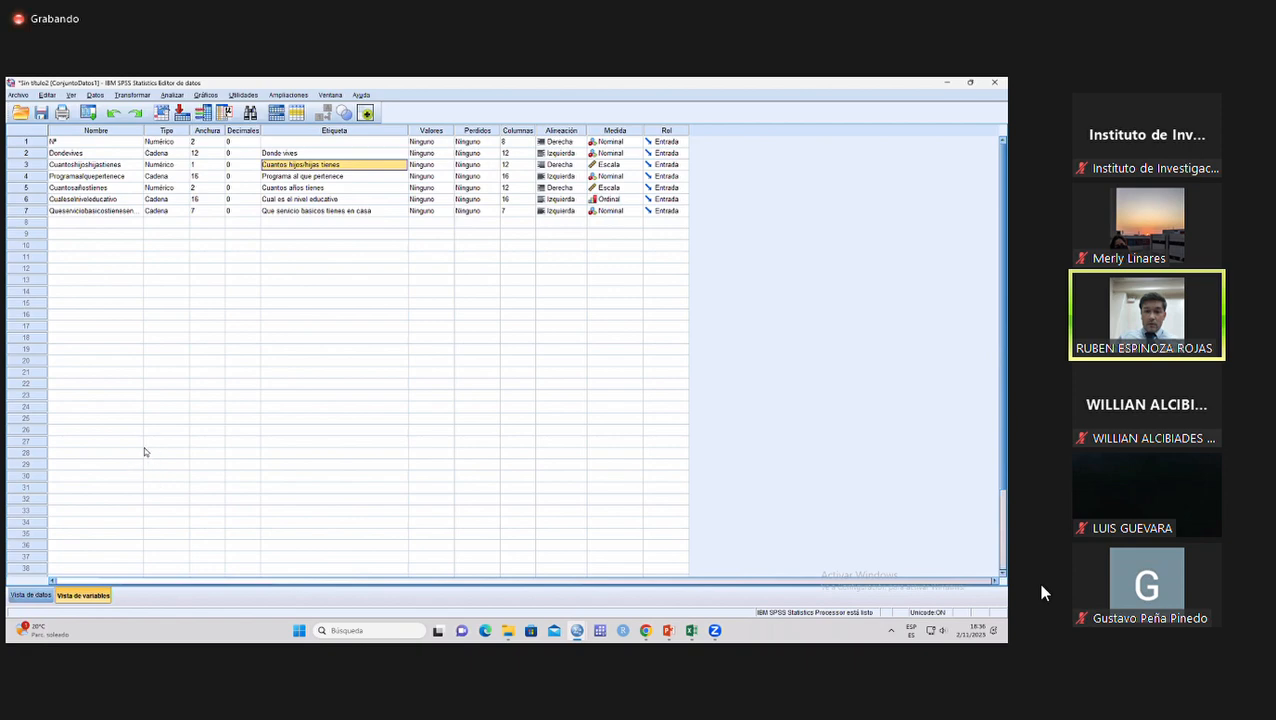
Run a Frequencies analysis with frequency tables on all six survey variables from Donde vives to the basic-service question, leaving out Nº.
click(30, 595)
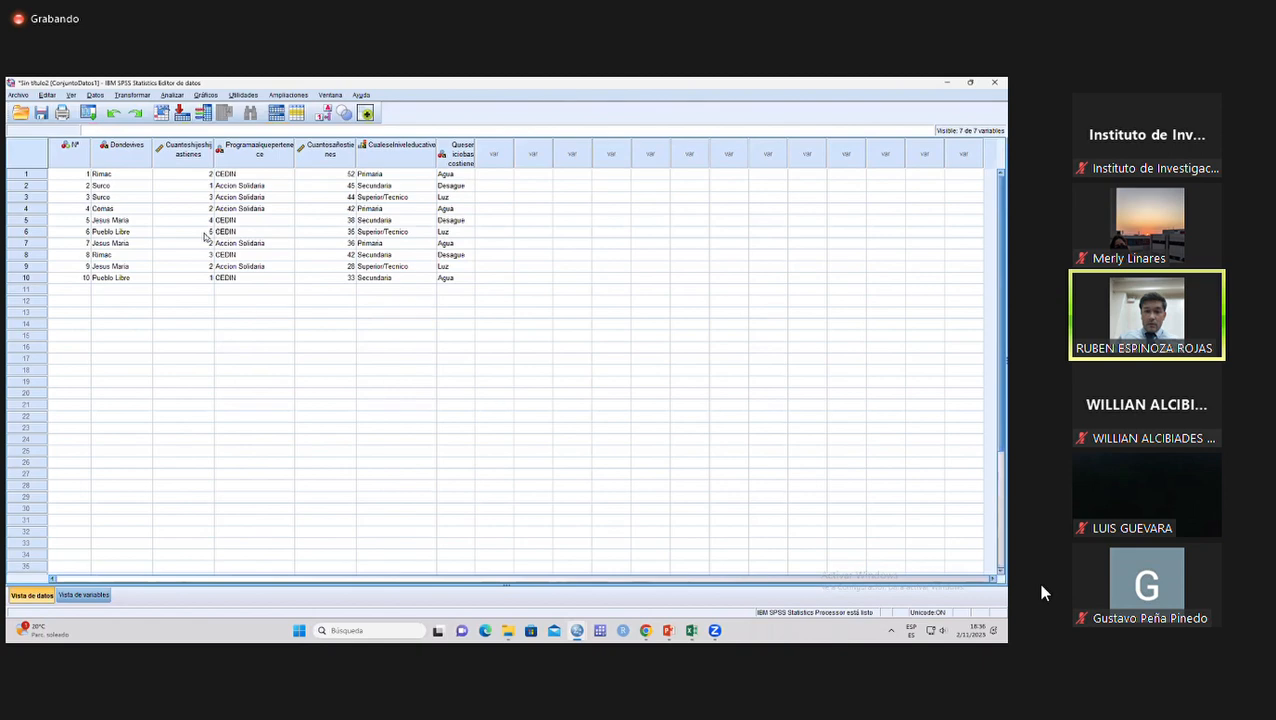
click(178, 96)
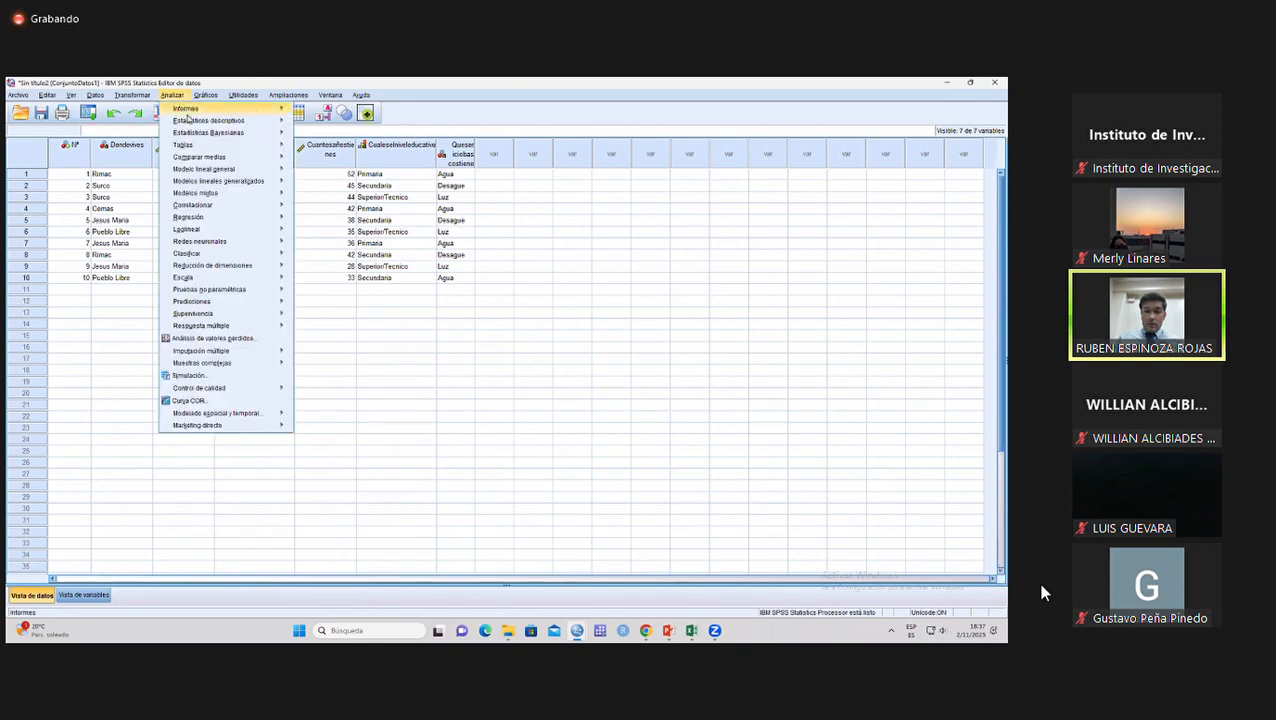
mouse_move(209, 122)
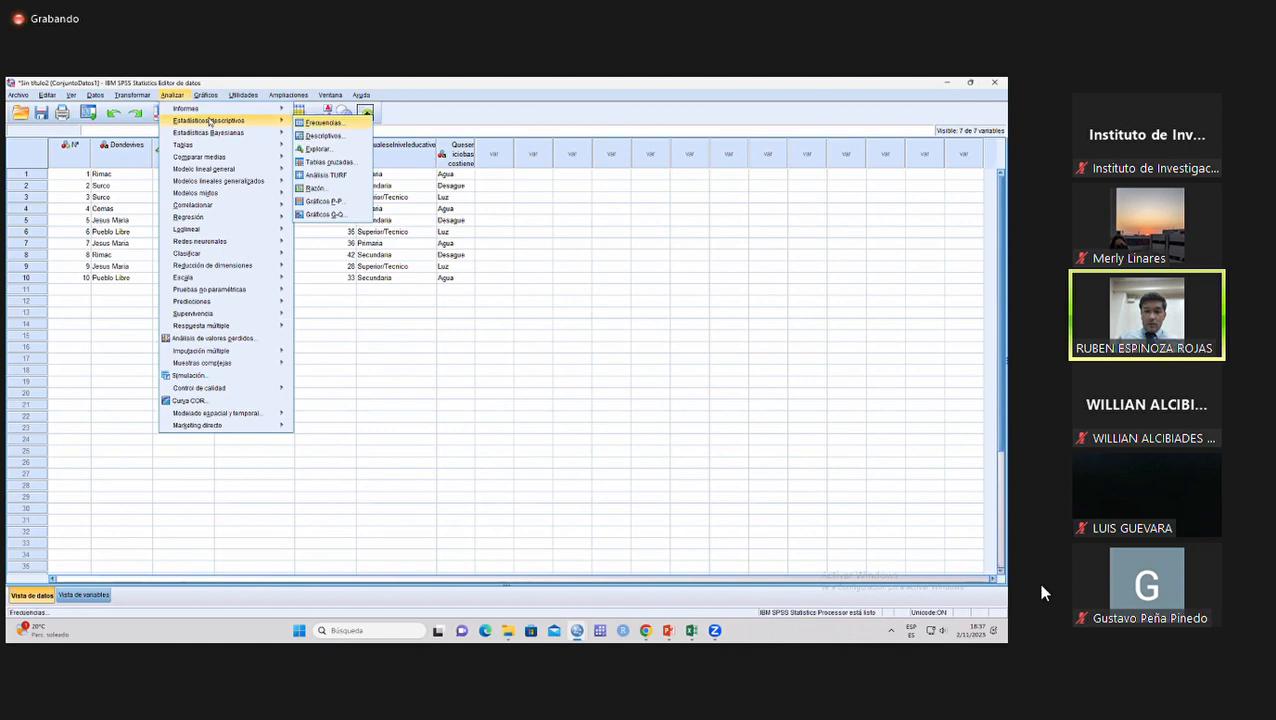
click(323, 122)
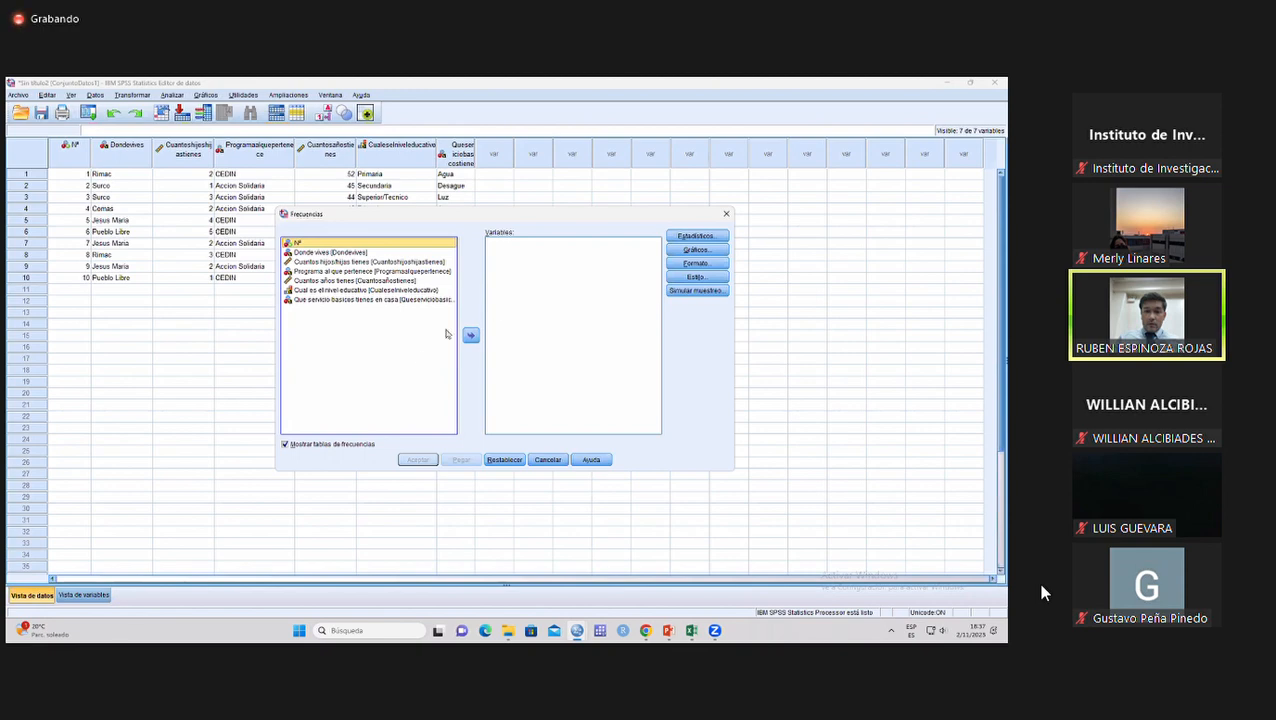
click(332, 253)
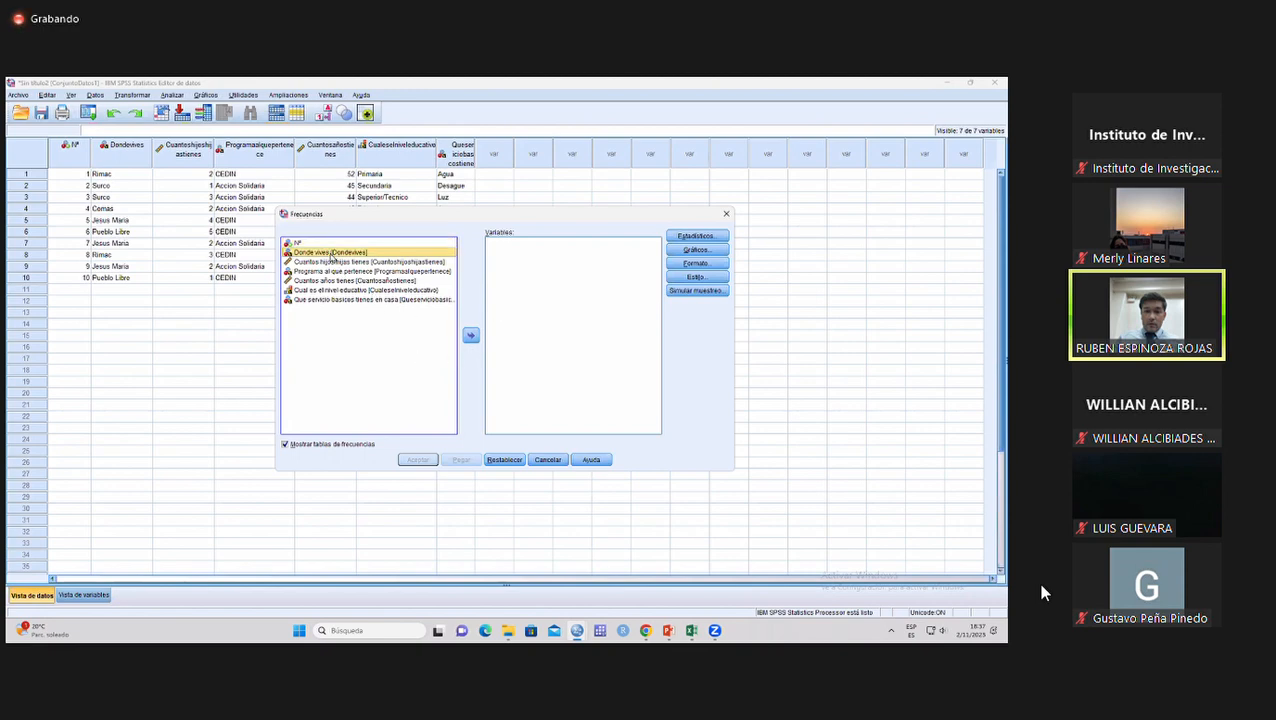
shift+click(325, 299)
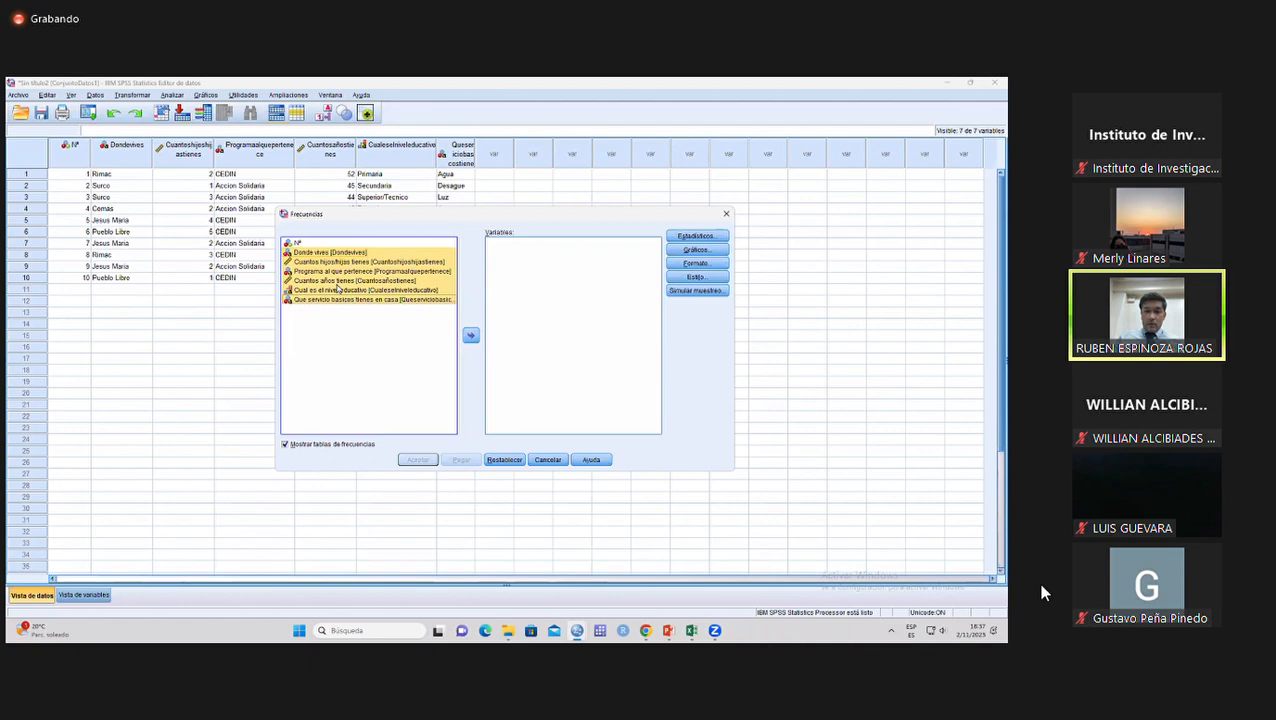
click(470, 336)
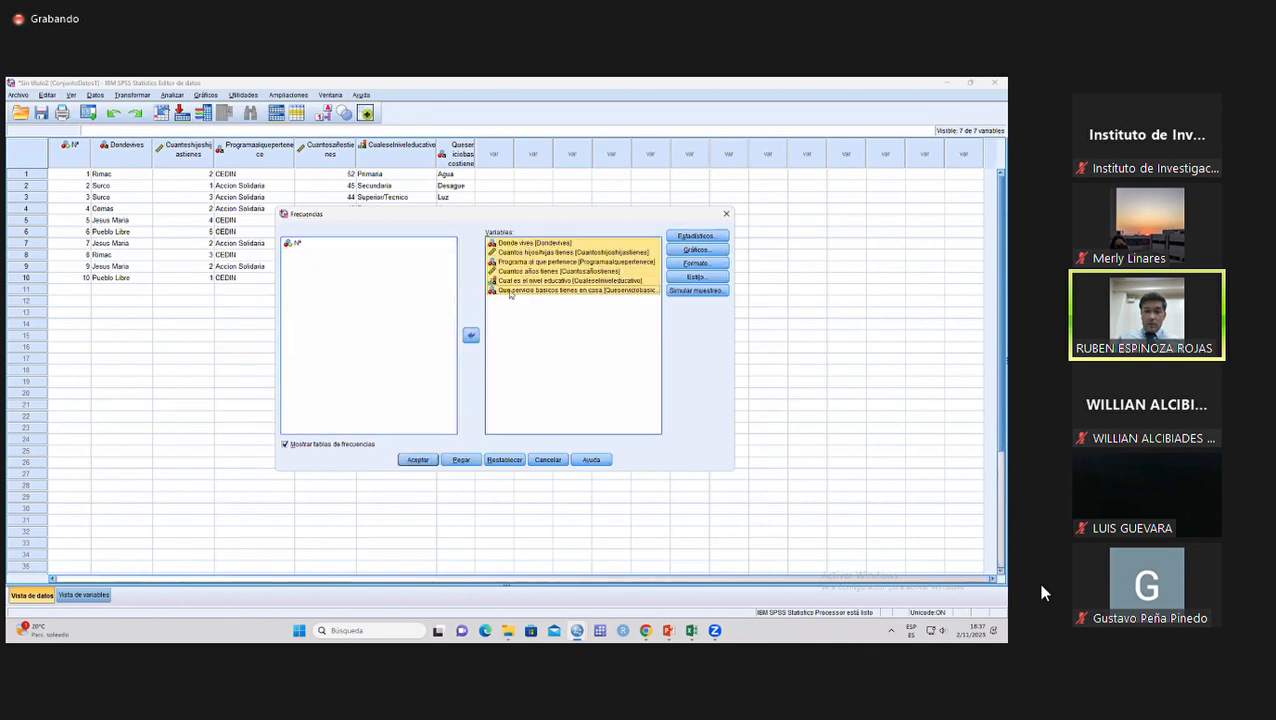
click(417, 460)
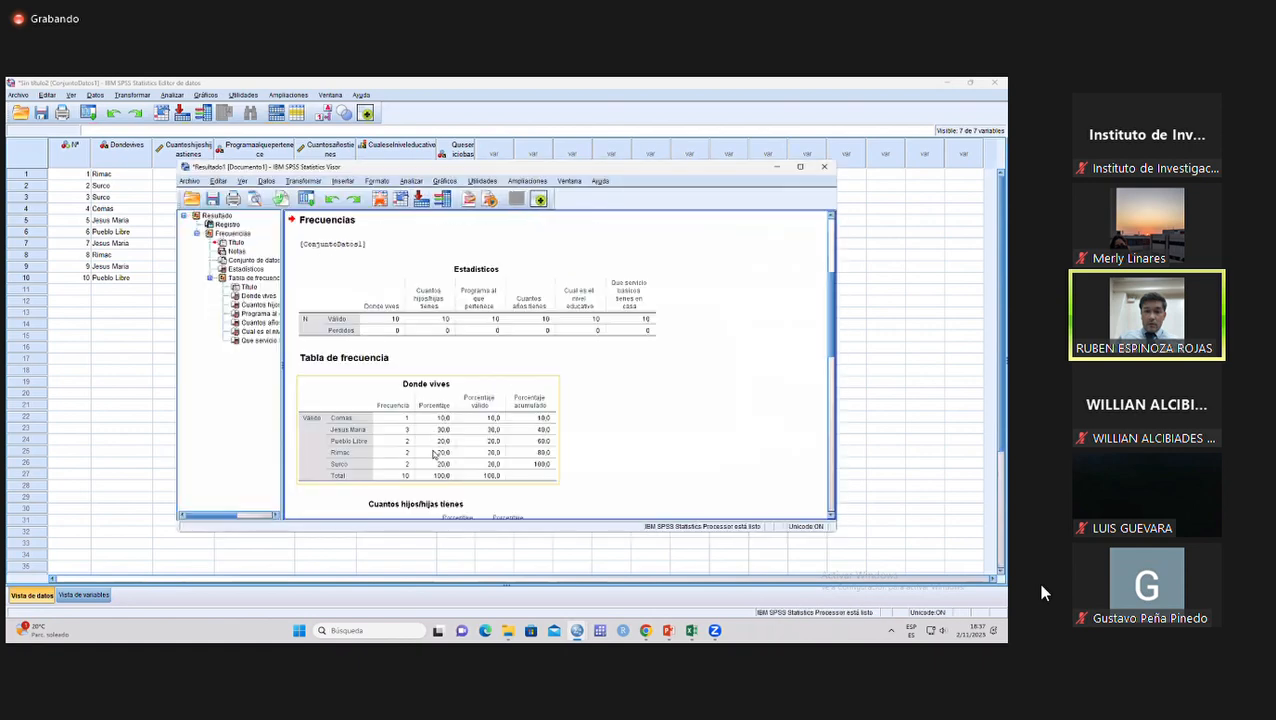
Maximize the results viewer and examine the Estadísticos, Donde vives and Cuantos hijos/hijas tienes tables.
click(800, 167)
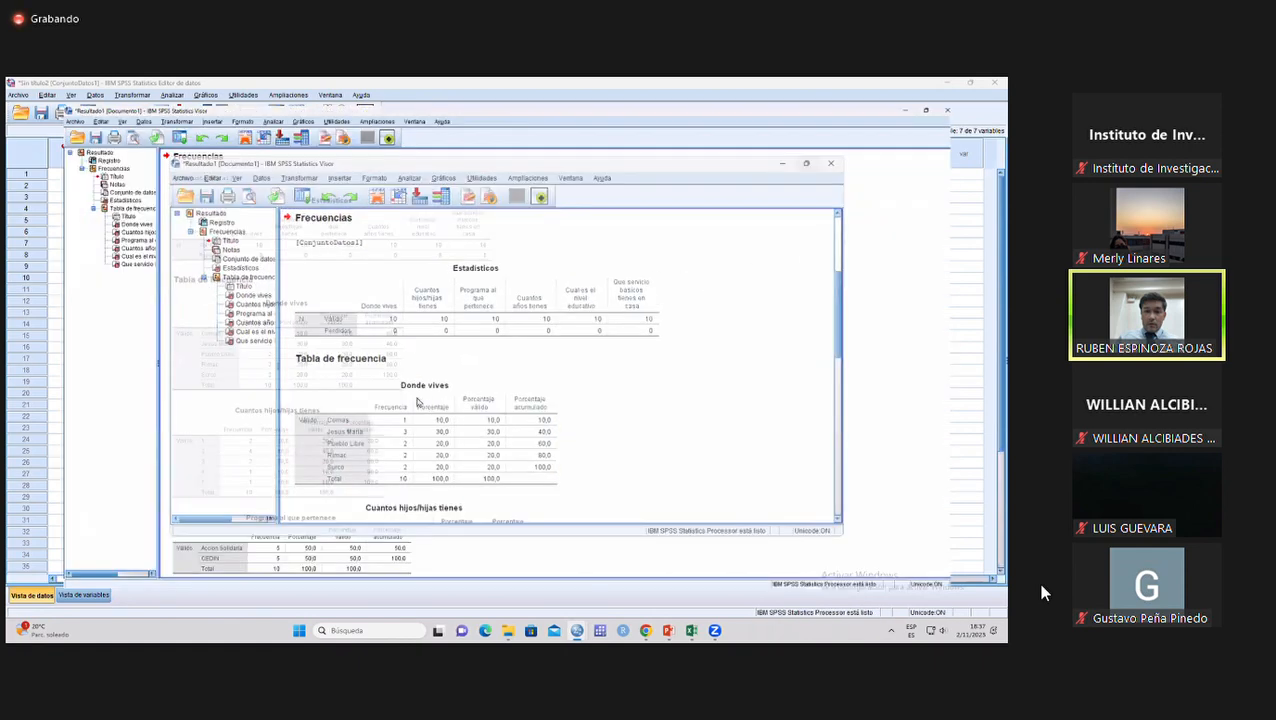
click(325, 320)
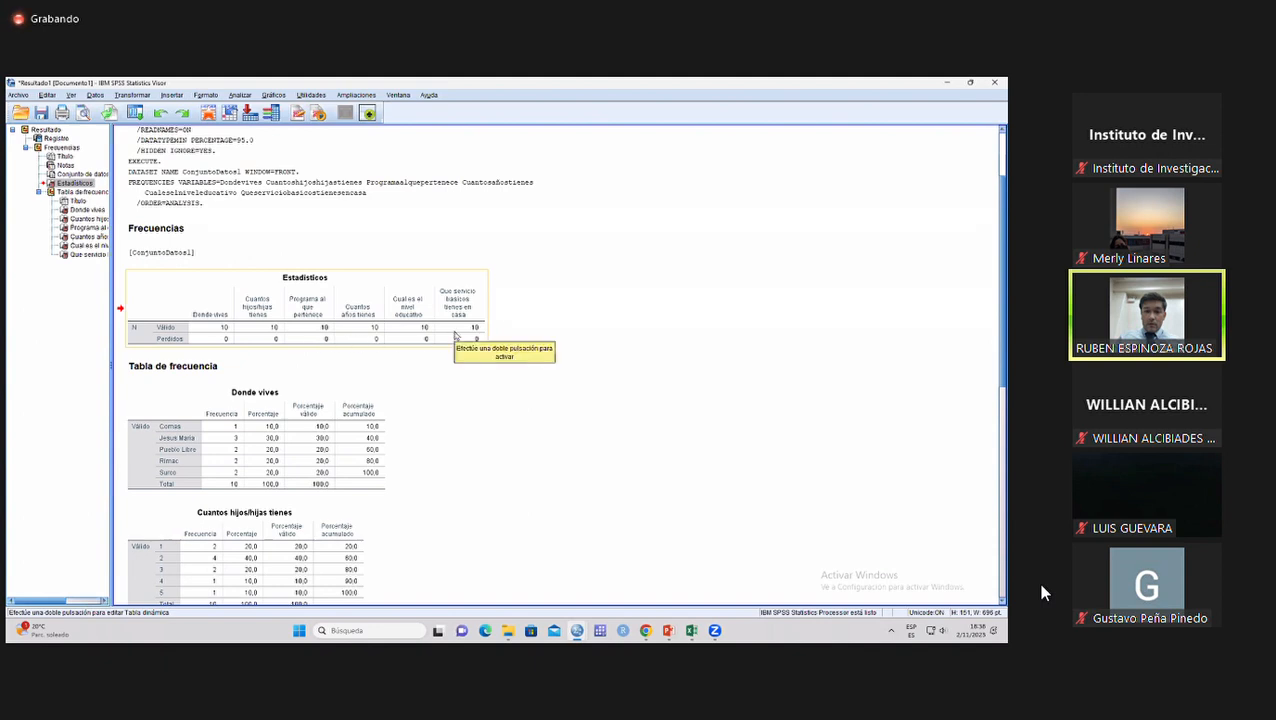
scroll(393, 381, down, 2)
click(342, 369)
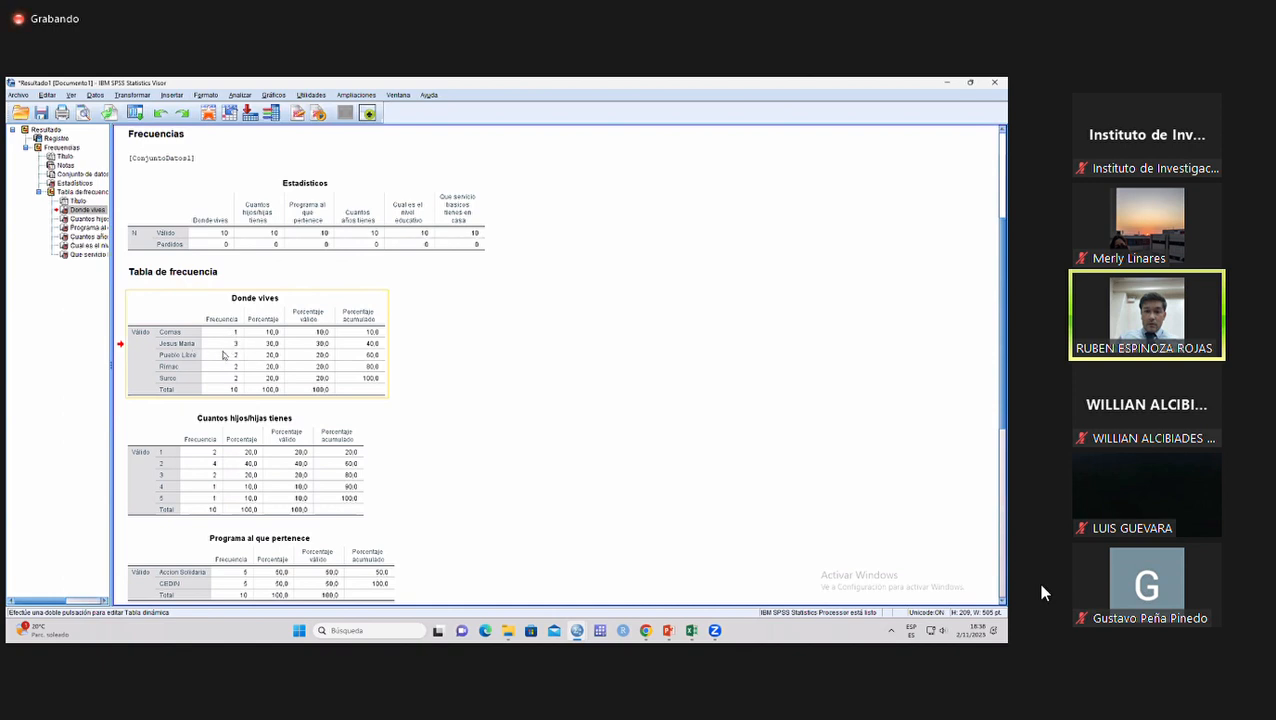
click(296, 384)
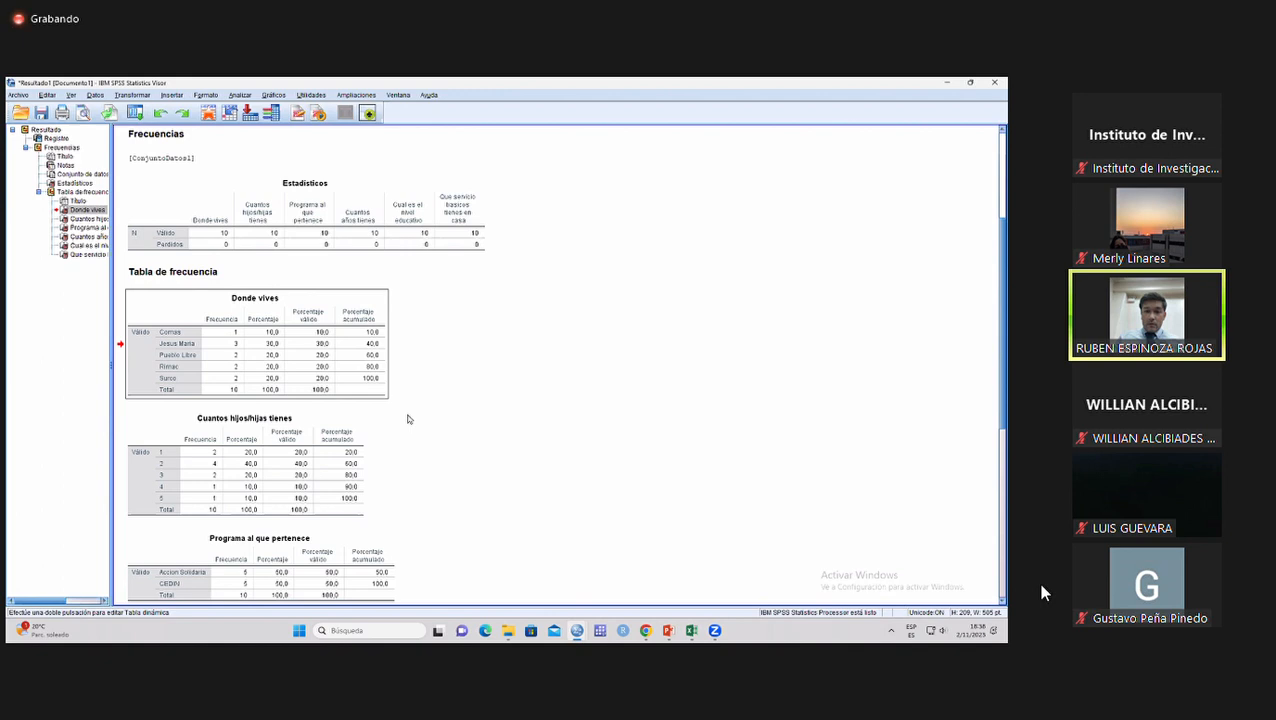
click(365, 418)
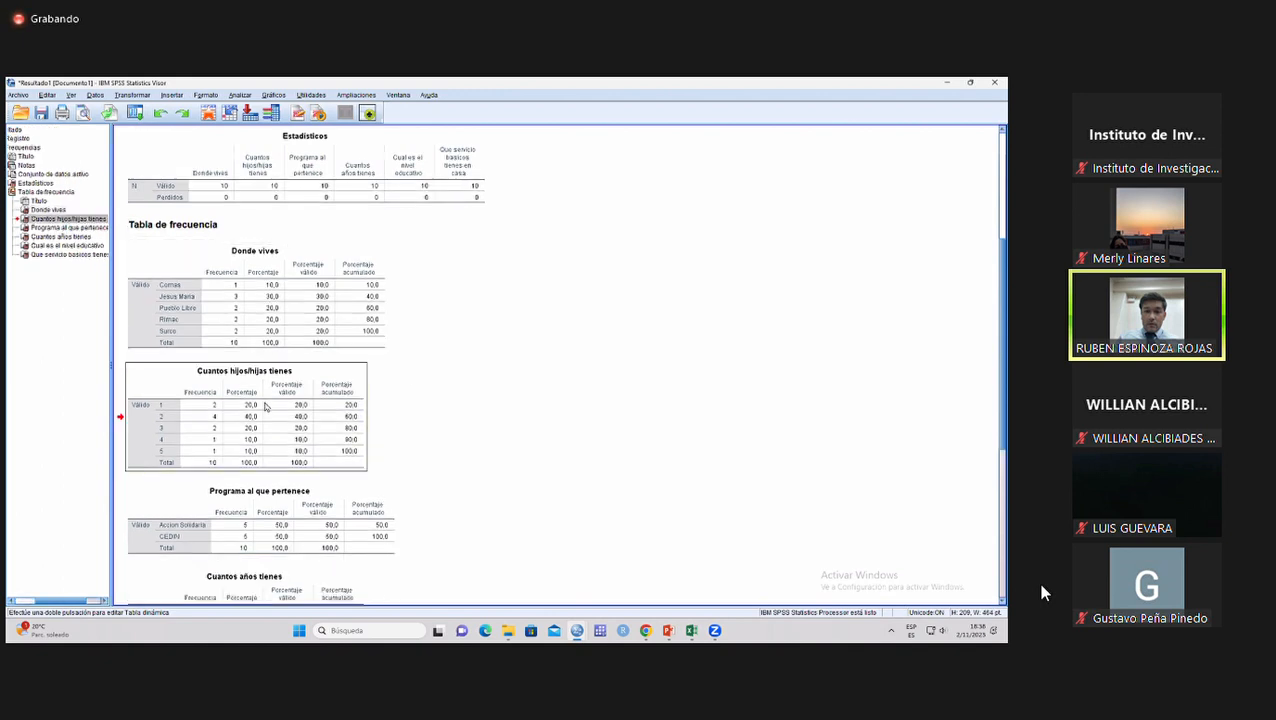
Examine the remaining frequency tables, from Programa al que pertenece through age and education level to the basic services at home.
scroll(300, 406, down, 3)
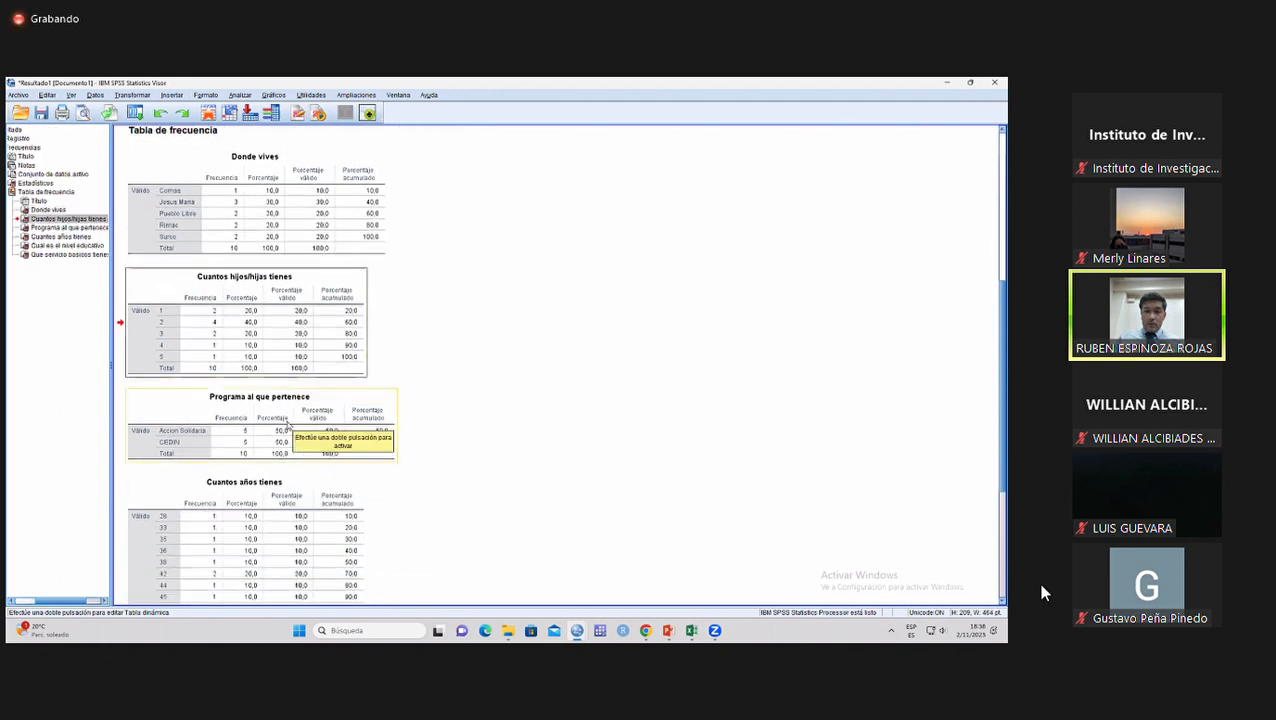
click(293, 424)
scroll(335, 413, down, 3)
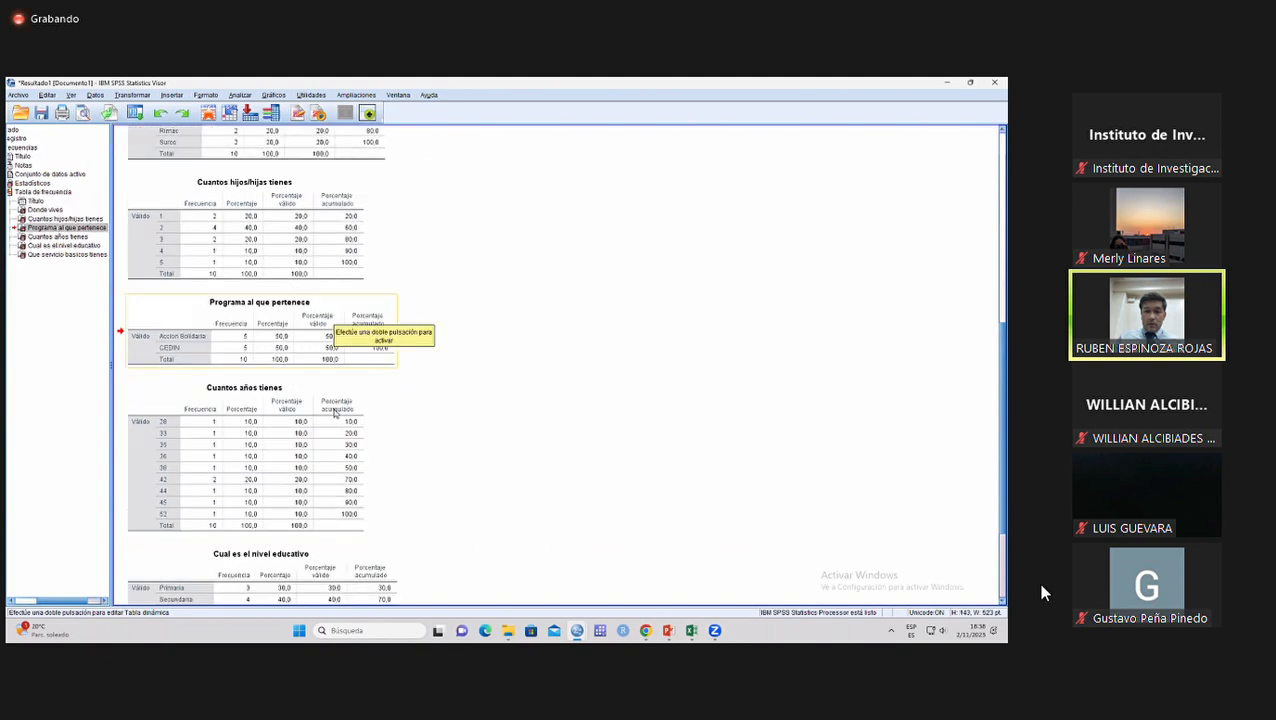
click(330, 411)
scroll(302, 413, down, 1)
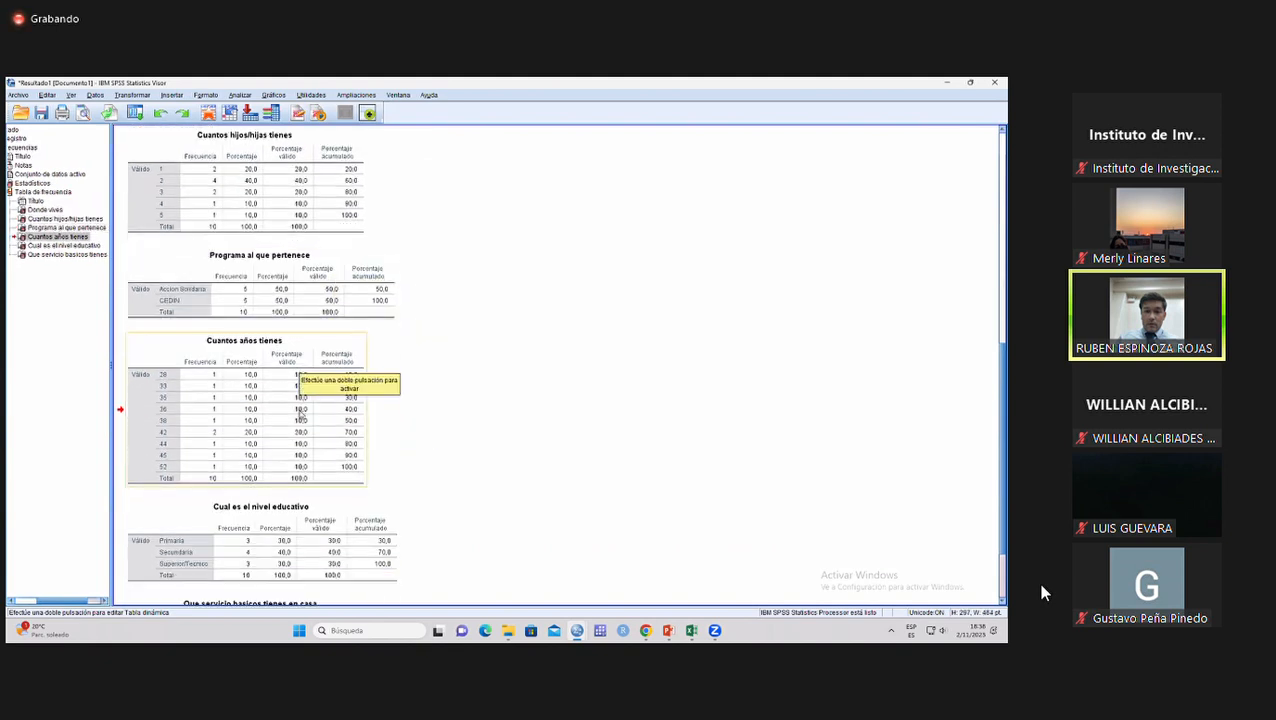
scroll(302, 412, down, 3)
click(314, 430)
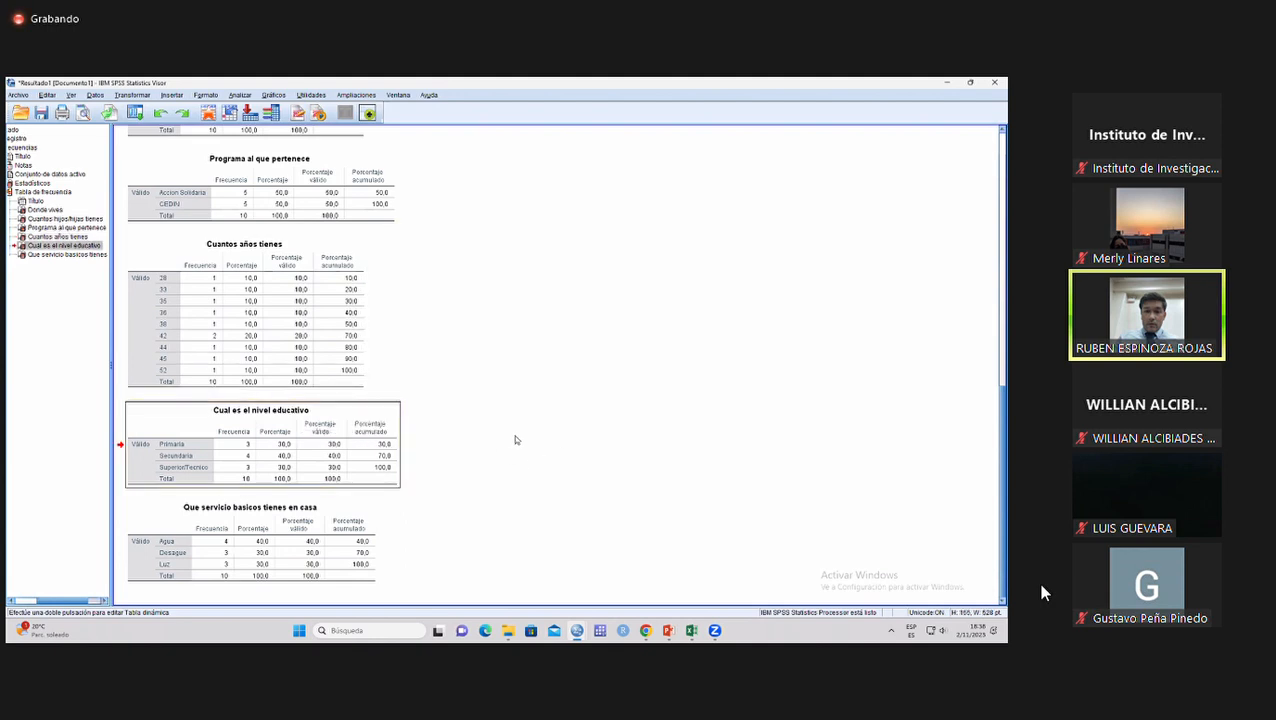
click(305, 521)
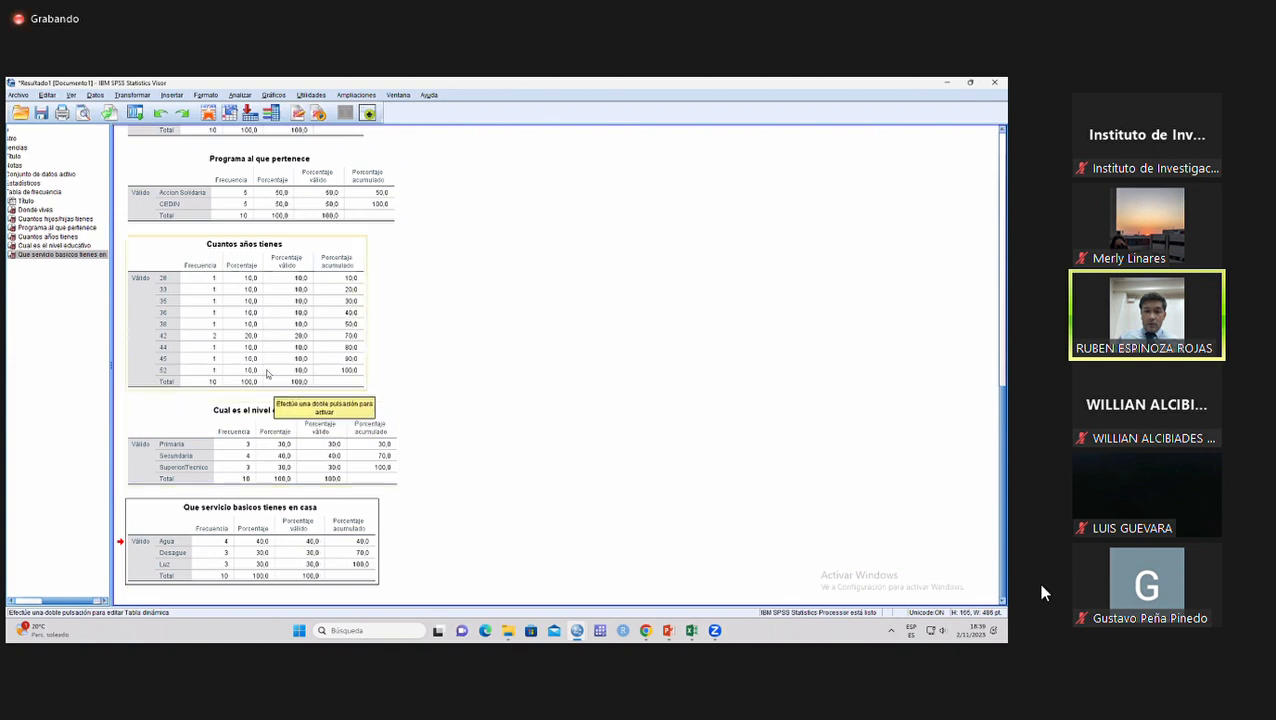
Return to the data editor and examine the individual ages in the Cuantosañostienes column.
click(208, 112)
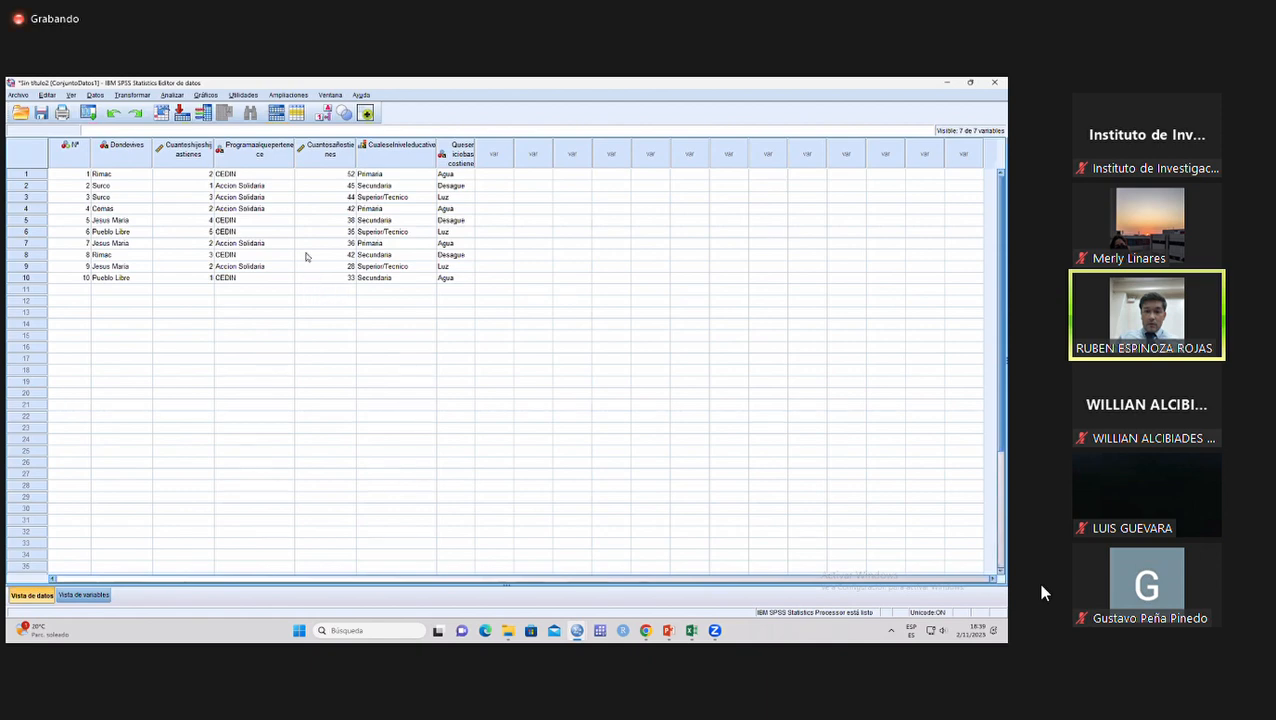
click(320, 166)
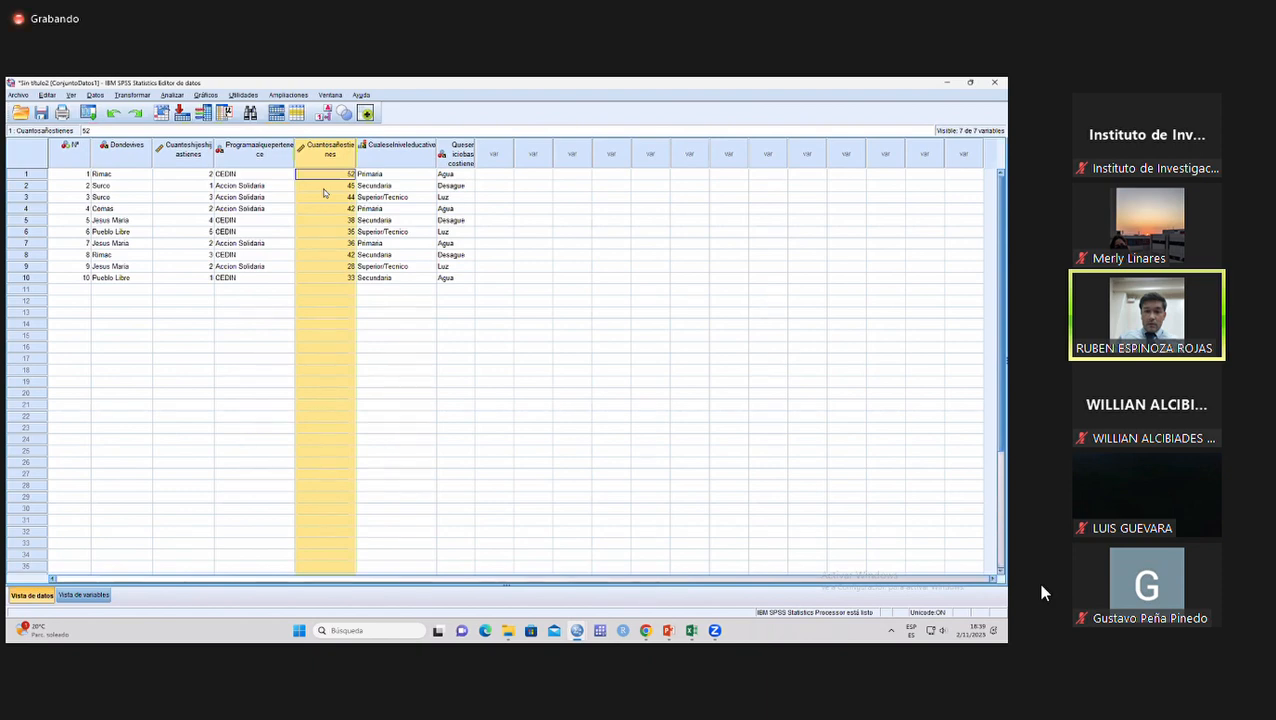
click(336, 221)
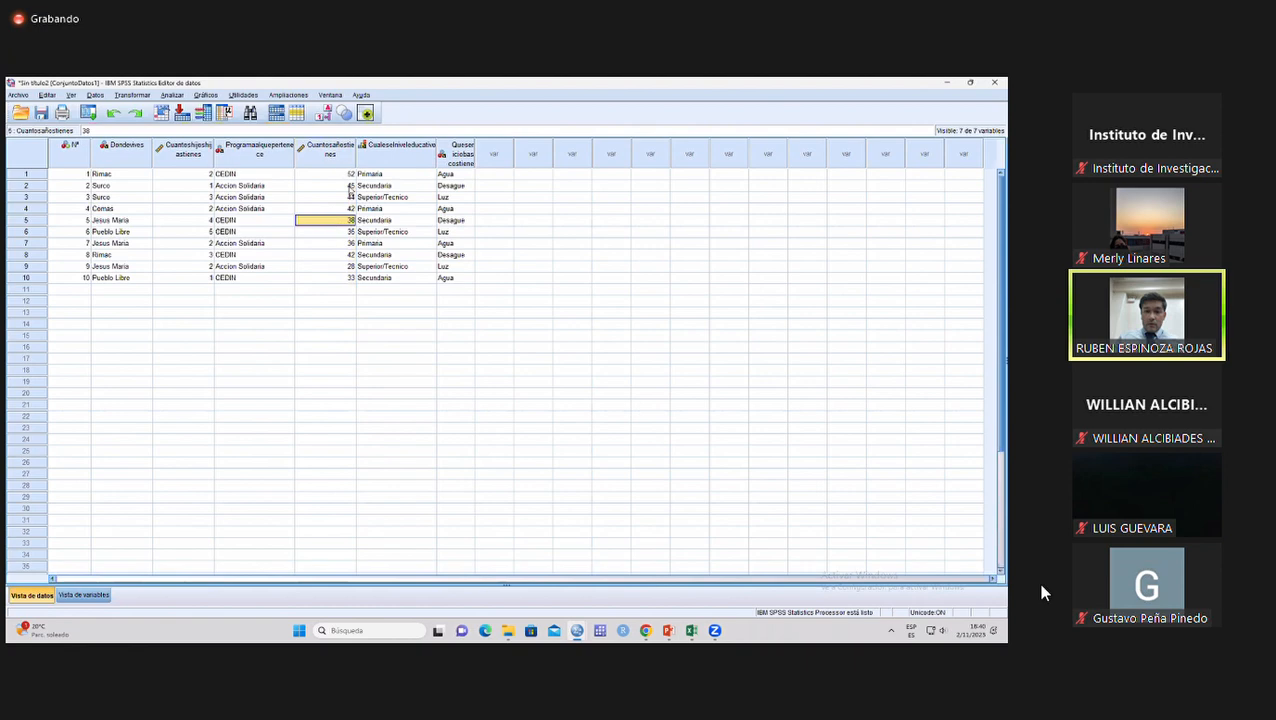
click(313, 161)
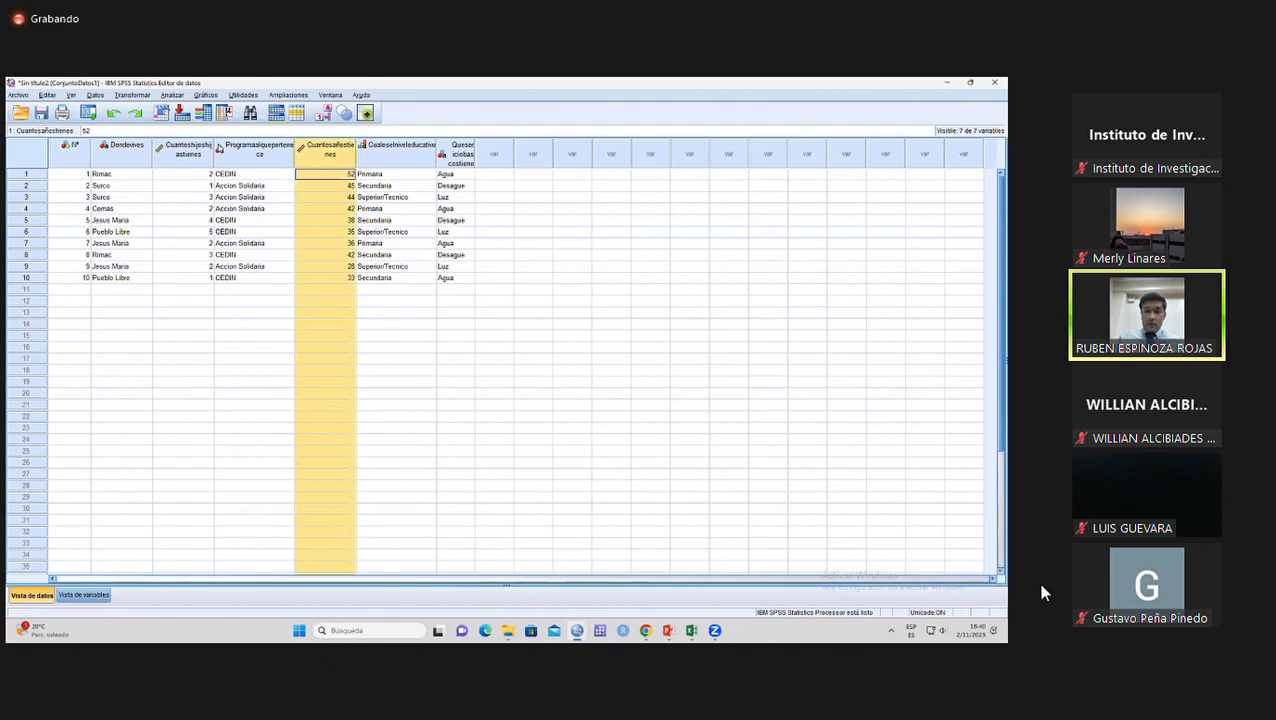
Set up a recode of Cuantosañostienes into a different output variable named Edad_Grupo.
click(133, 95)
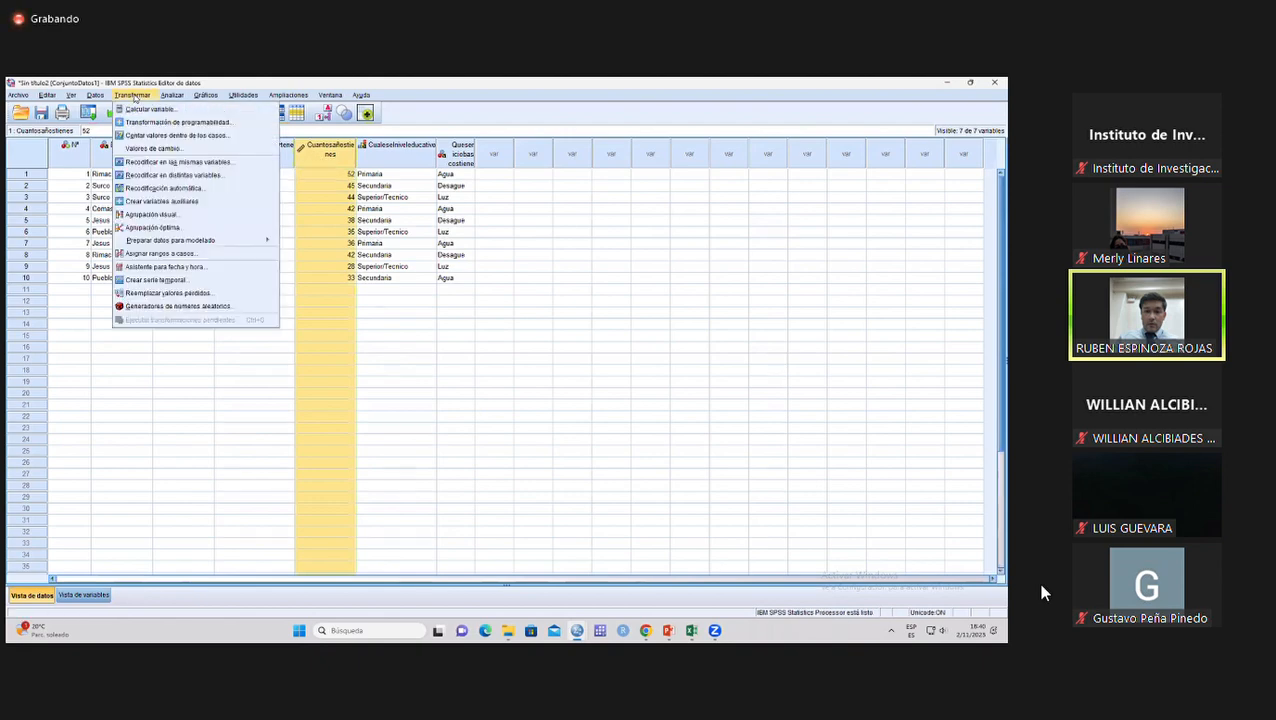
click(163, 176)
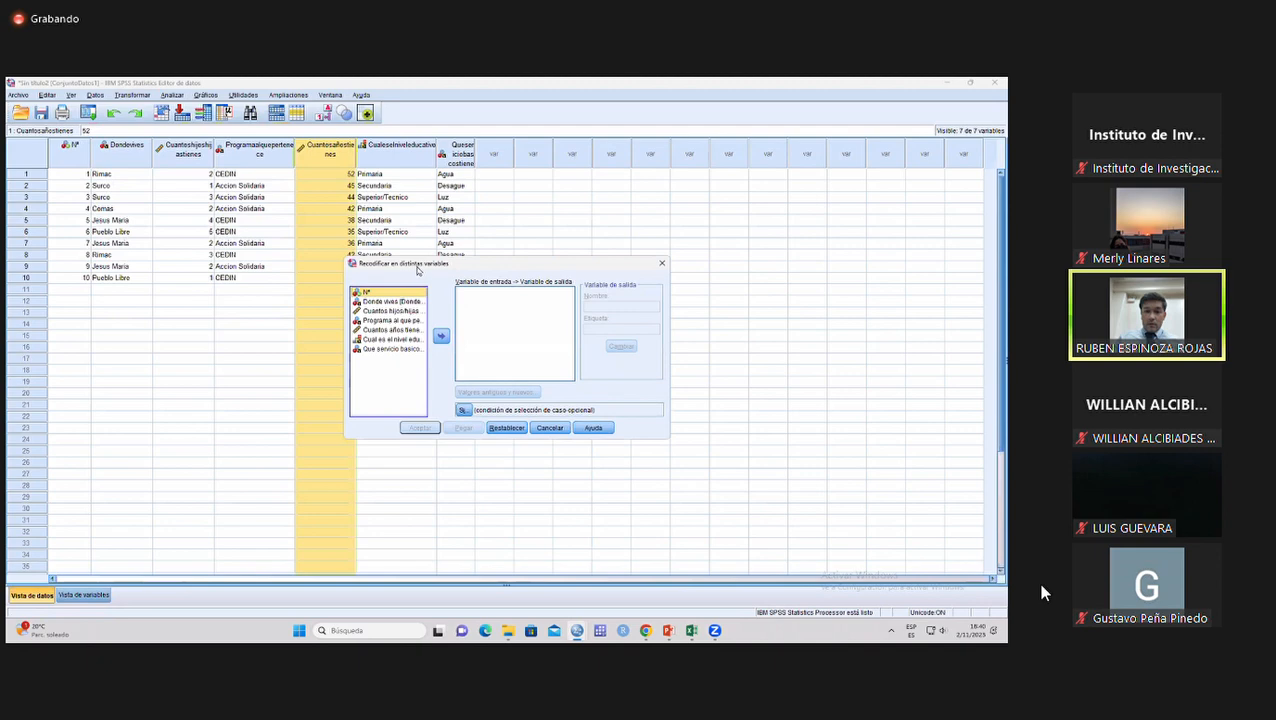
drag(418, 266, 456, 222)
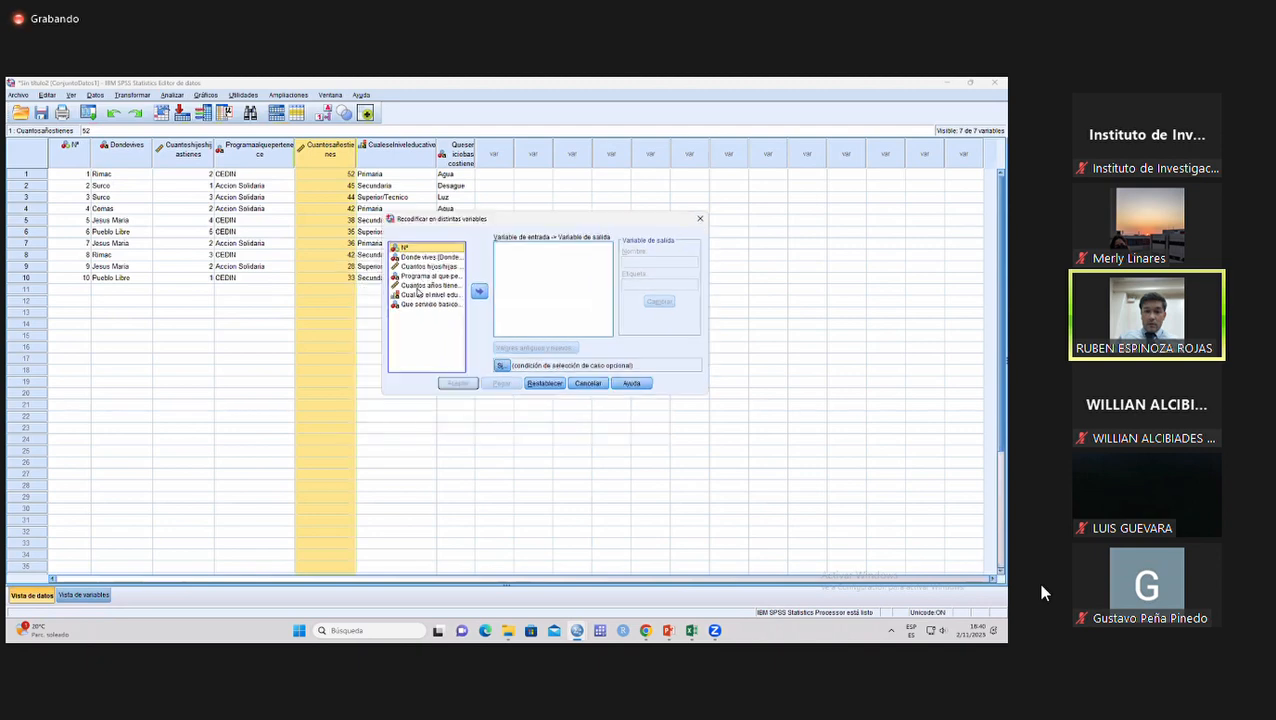
click(421, 288)
click(477, 292)
click(630, 263)
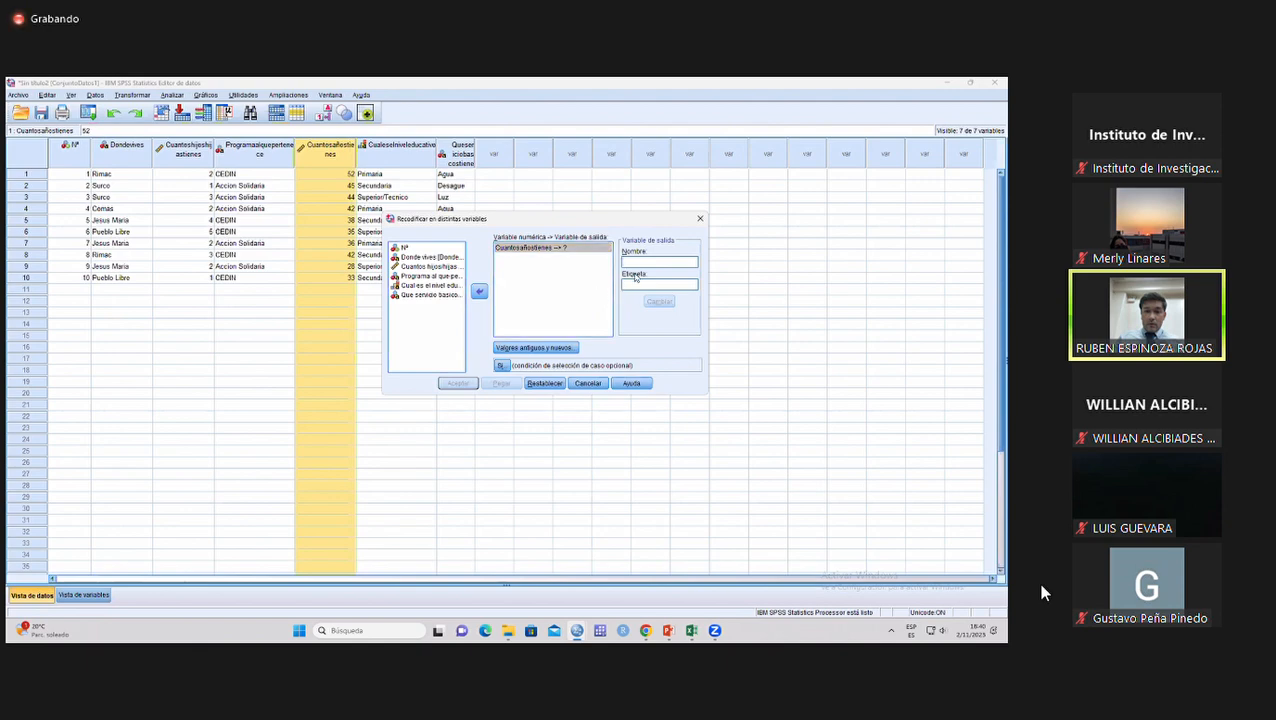
text(Edad_Grupo)
click(658, 301)
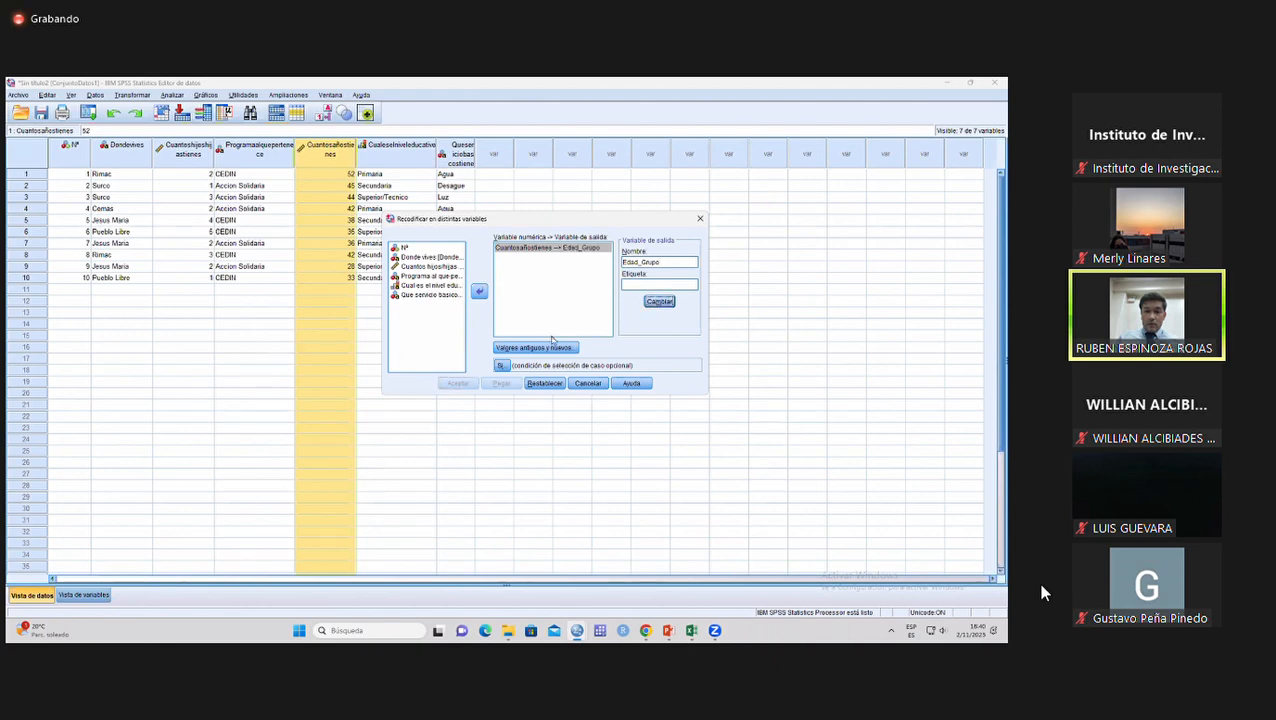
Define the first old-to-new rule, recoding the range 0 through 29 to the value 1.
click(522, 349)
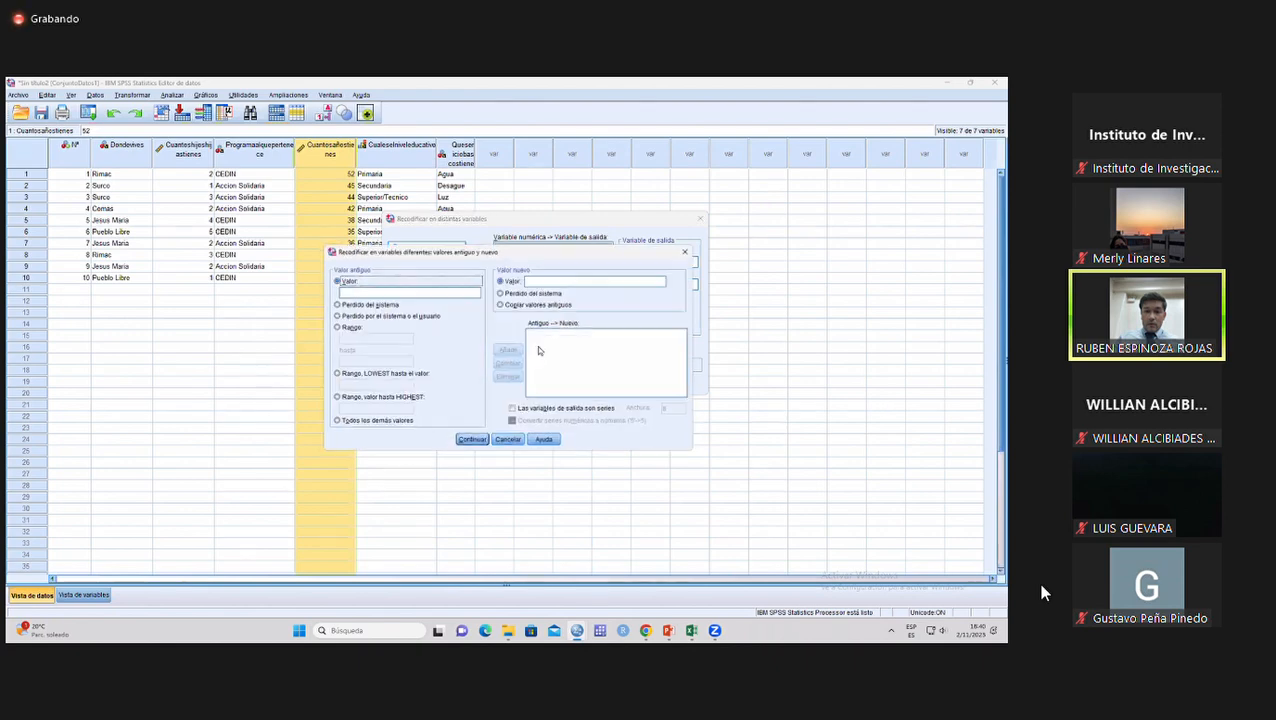
click(347, 328)
click(350, 338)
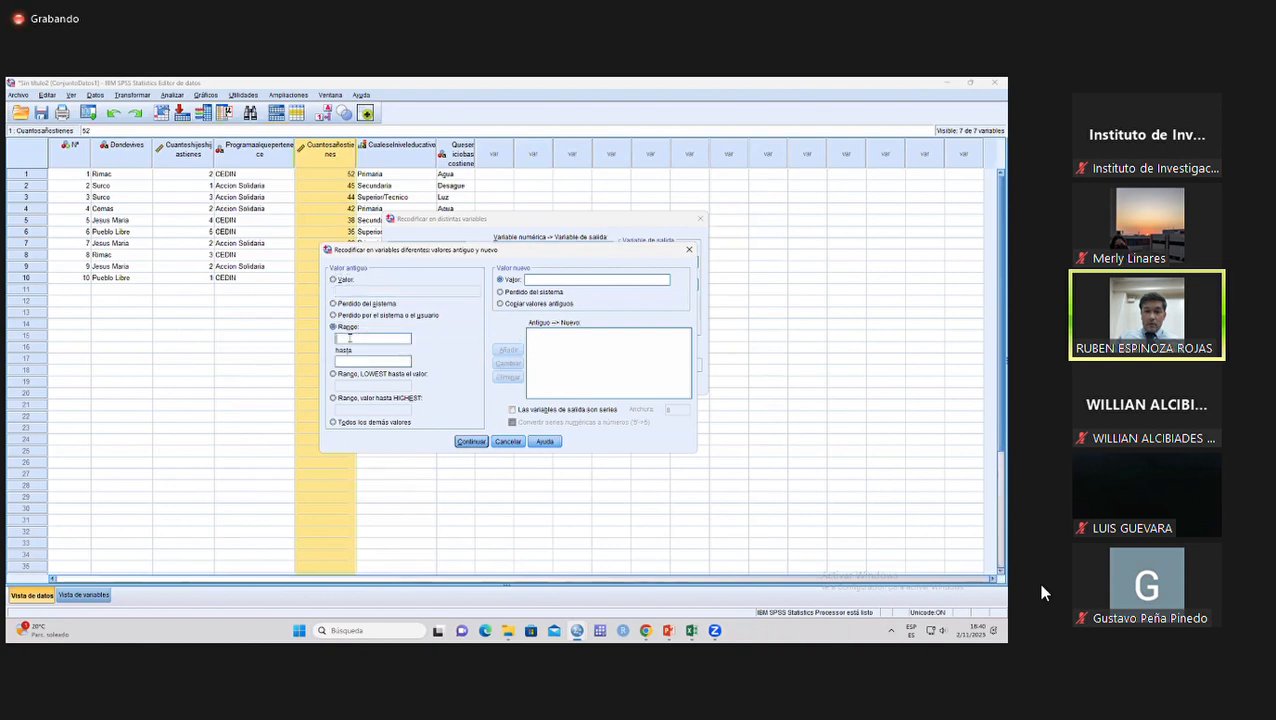
text(0)
click(537, 282)
text(1)
click(506, 350)
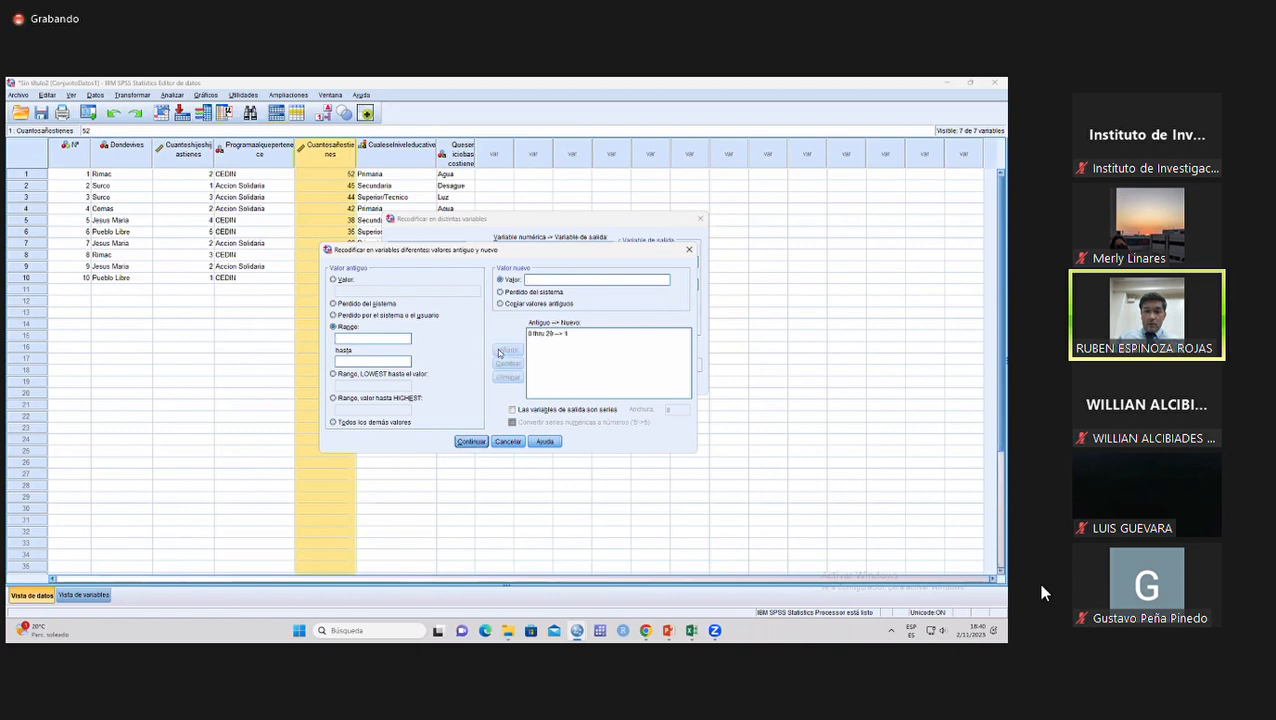
Add a second rule that recodes the range 30 through 59 to the value 2.
click(379, 337)
text(30)
click(353, 362)
text(59)
click(528, 280)
text(2)
click(508, 349)
Add a third rule recoding the range 60 through 120 to the value 3, and run the recode.
click(344, 361)
text(600)
click(533, 280)
text(3)
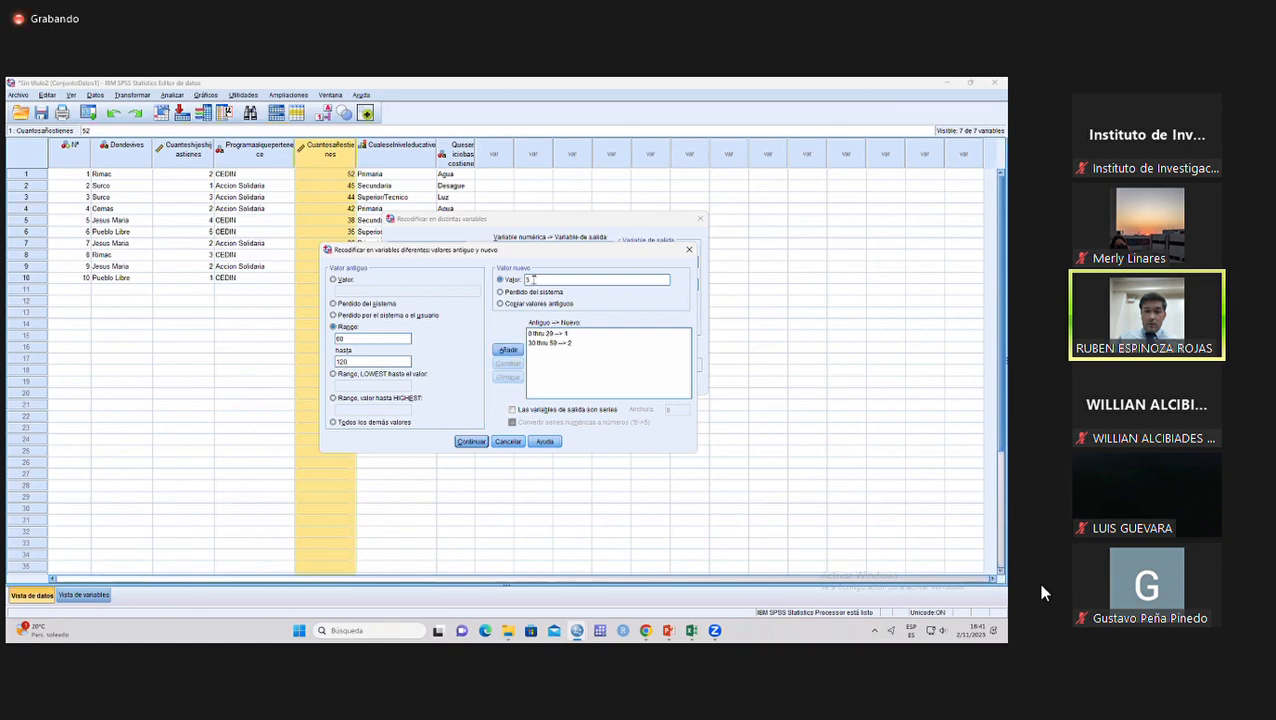
click(509, 351)
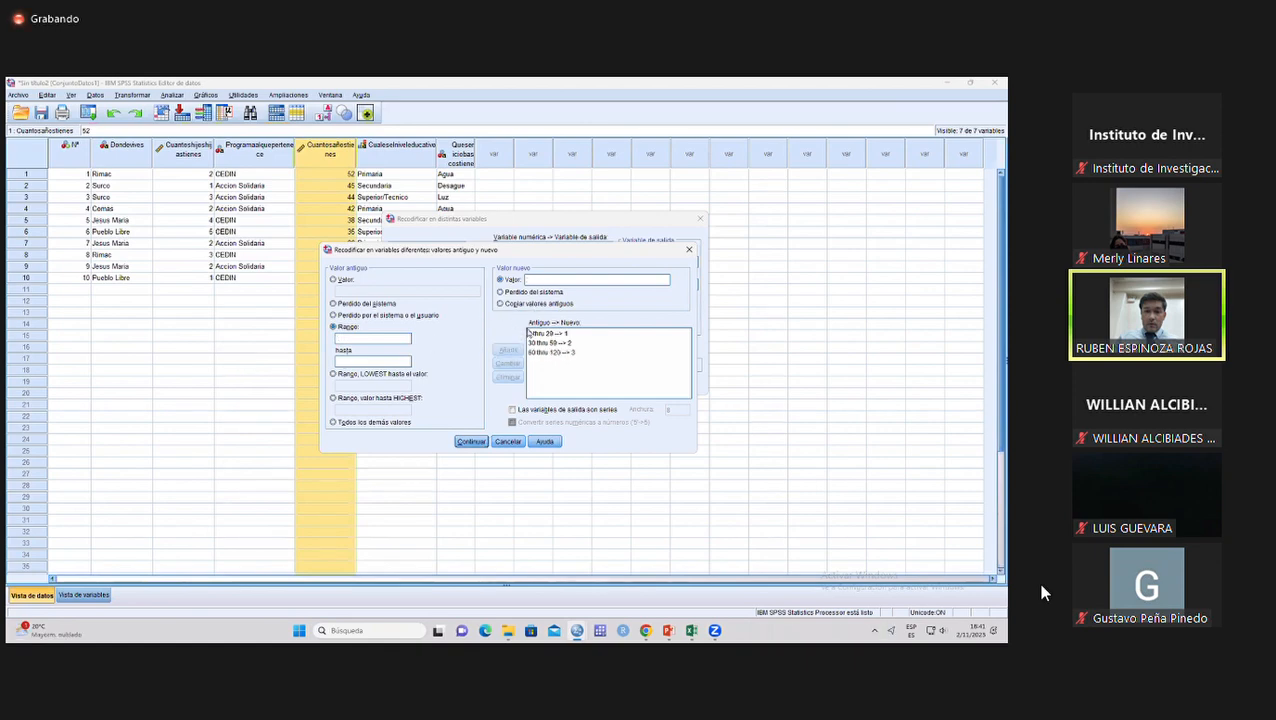
click(471, 441)
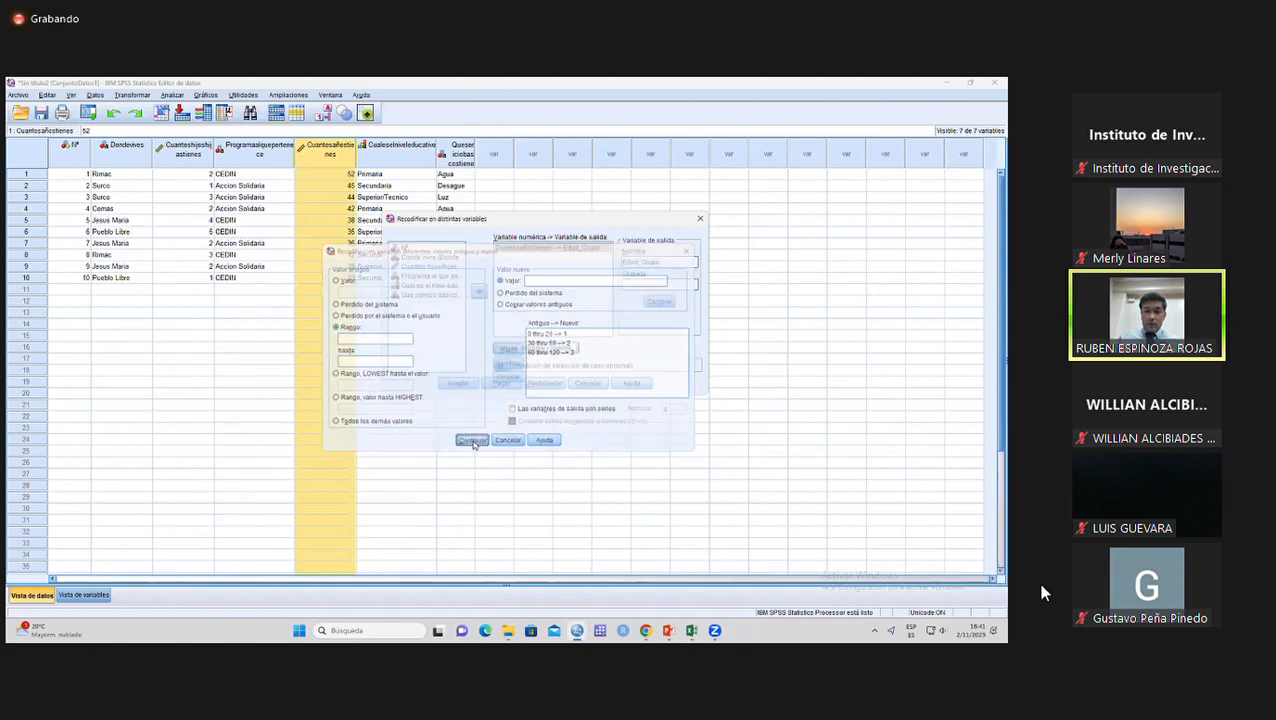
click(464, 387)
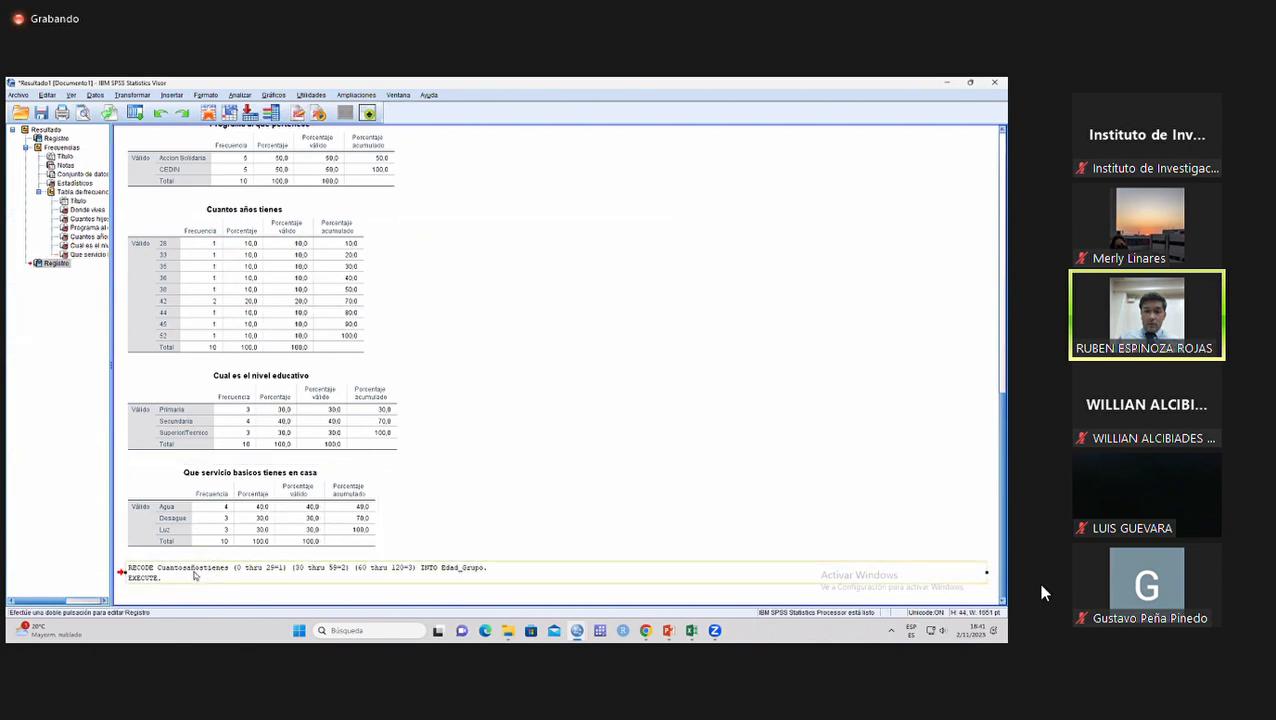
Examine the logged RECODE syntax in the results and the codes in the Edad_Grupo column of the data editor.
click(240, 570)
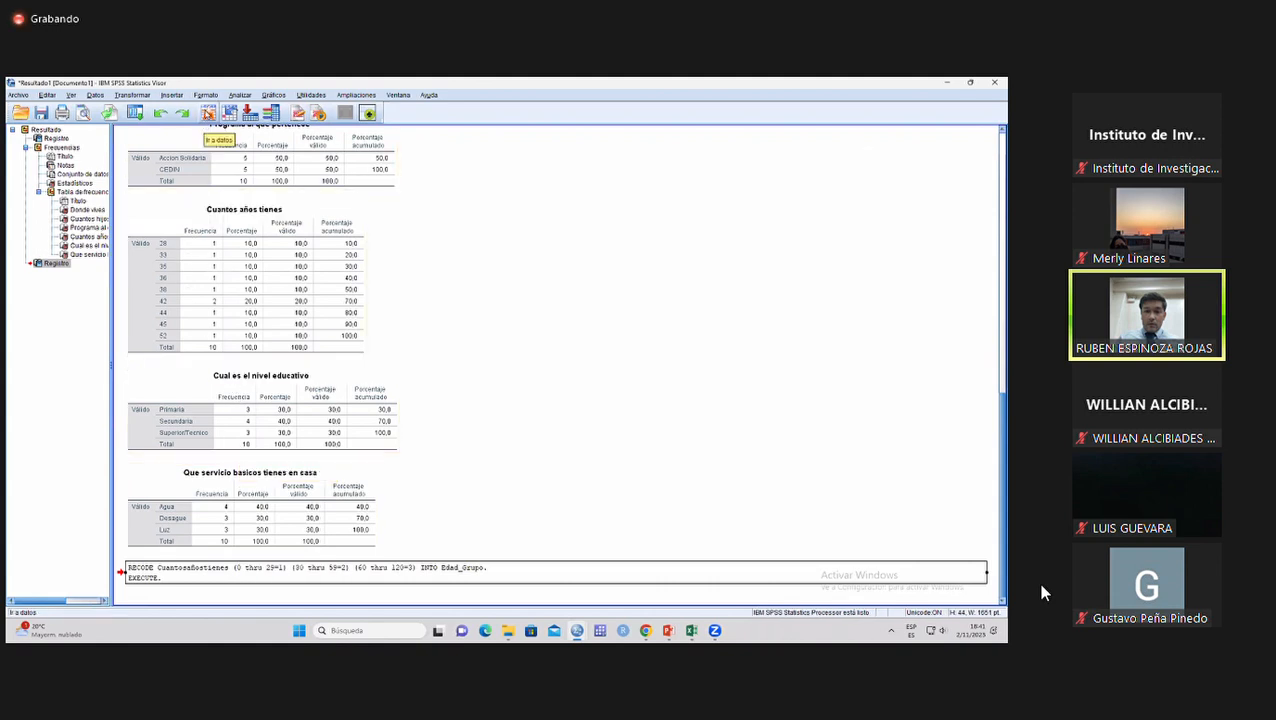
click(208, 112)
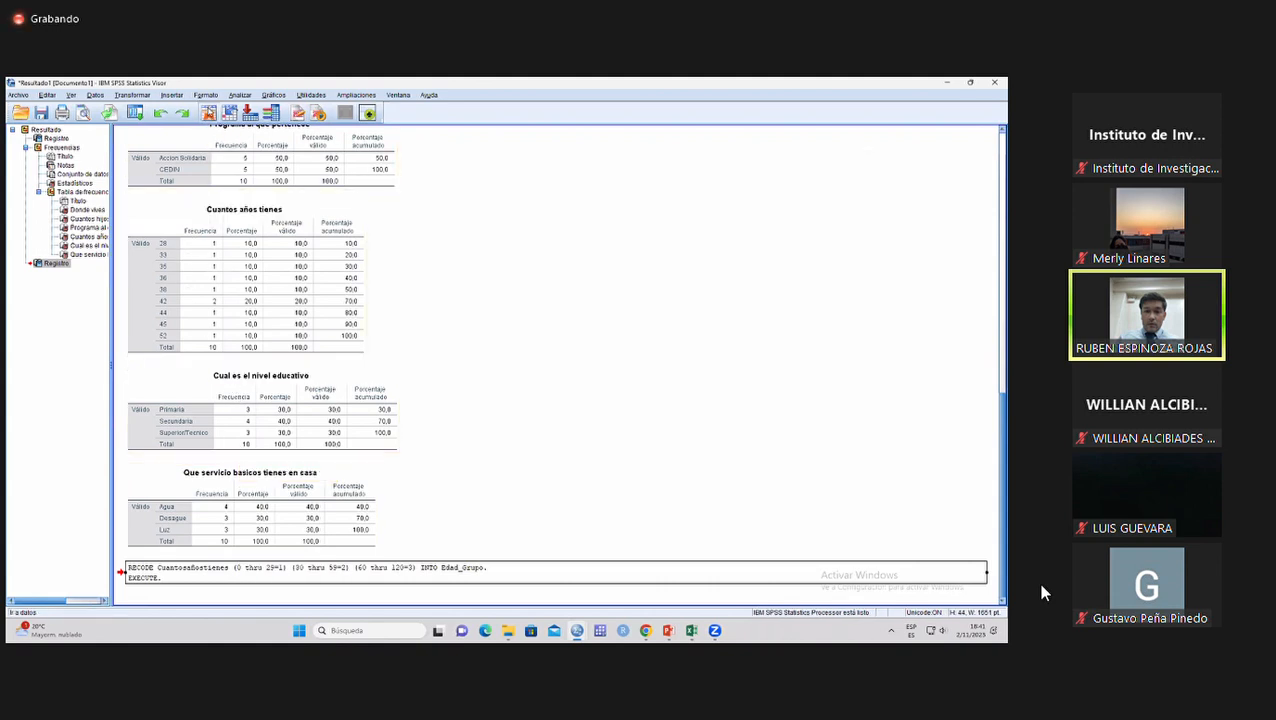
click(493, 172)
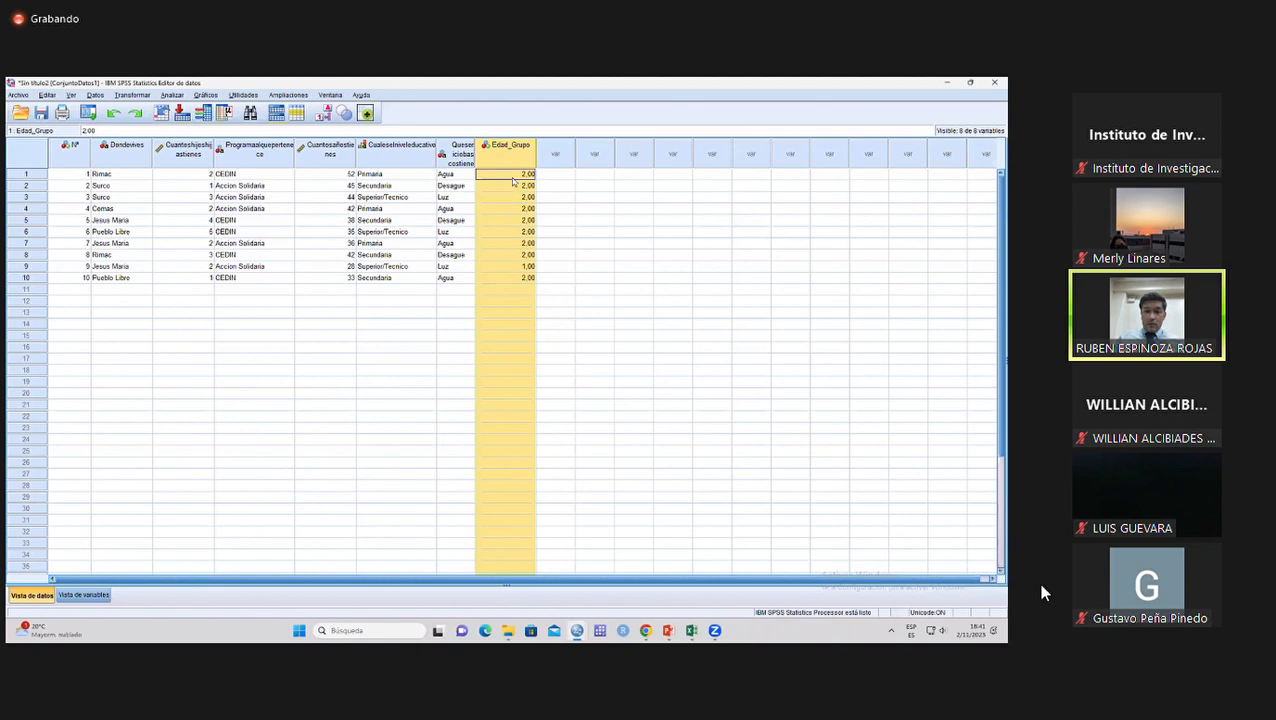
click(514, 187)
click(517, 197)
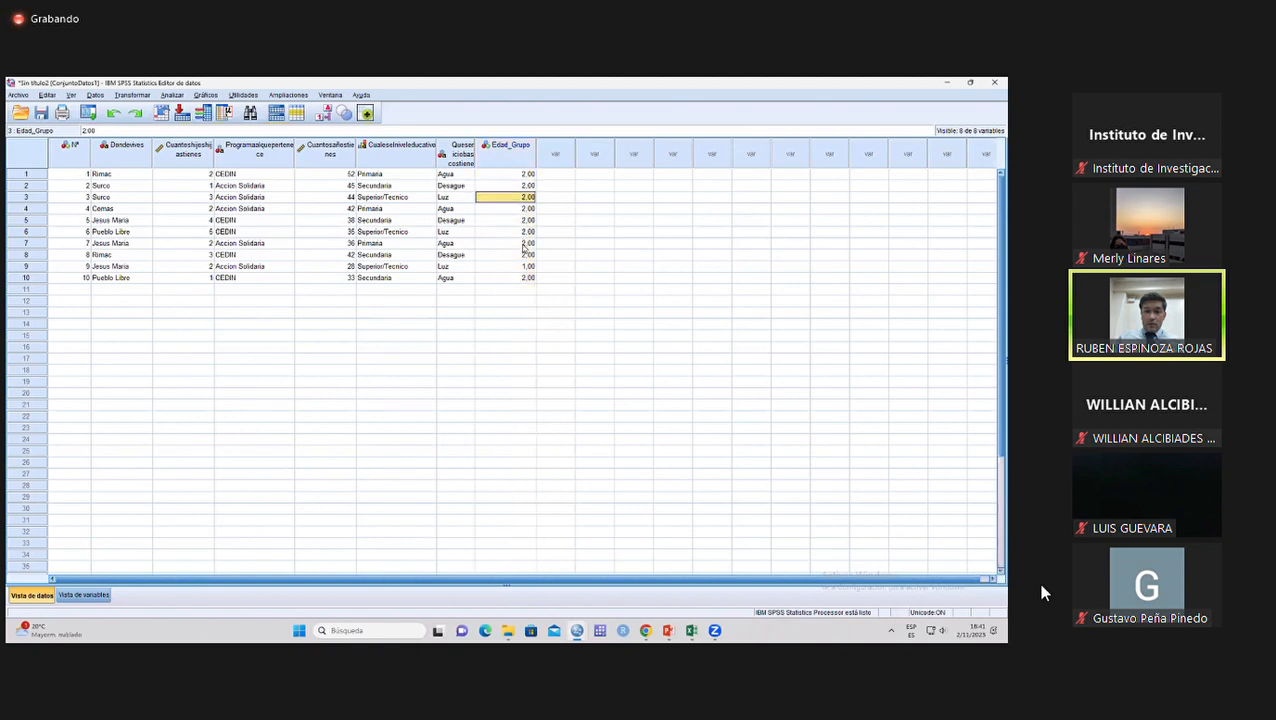
click(521, 265)
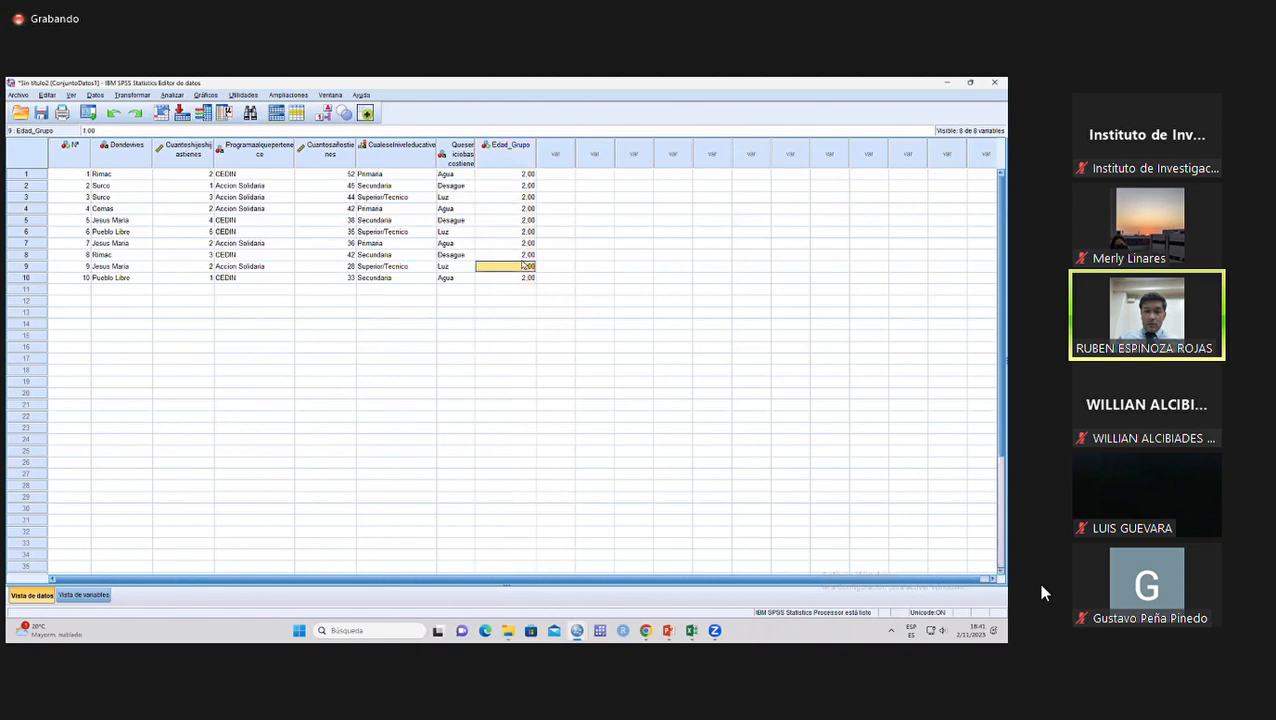
click(514, 175)
click(513, 188)
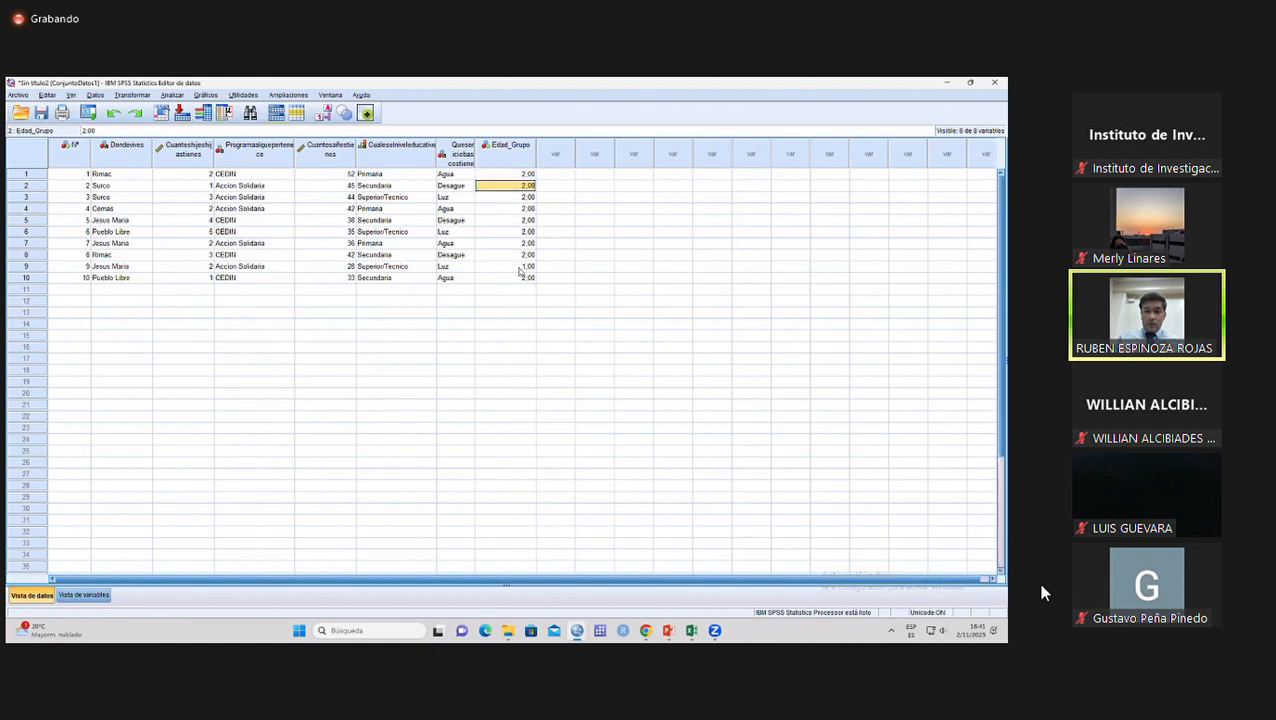
click(519, 266)
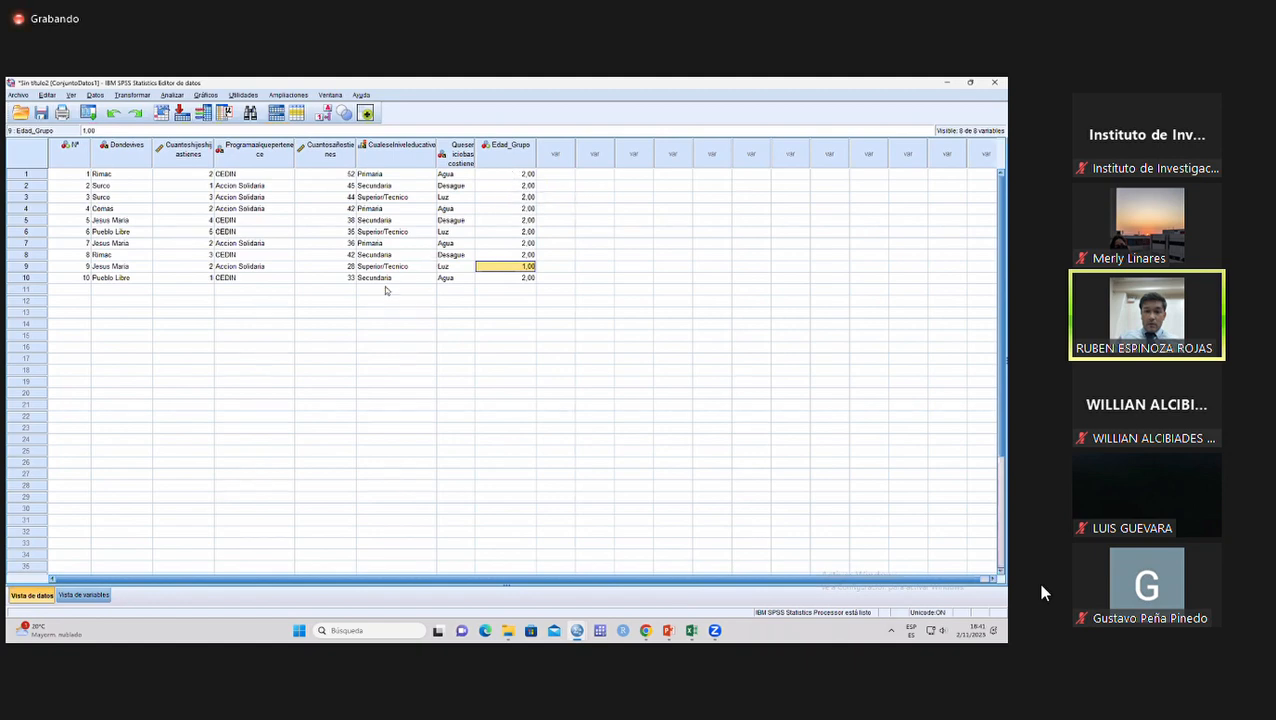
In the variable definitions, add the value label "Menor igual a 29 años" for value 1 of Edad_Grupo.
click(80, 597)
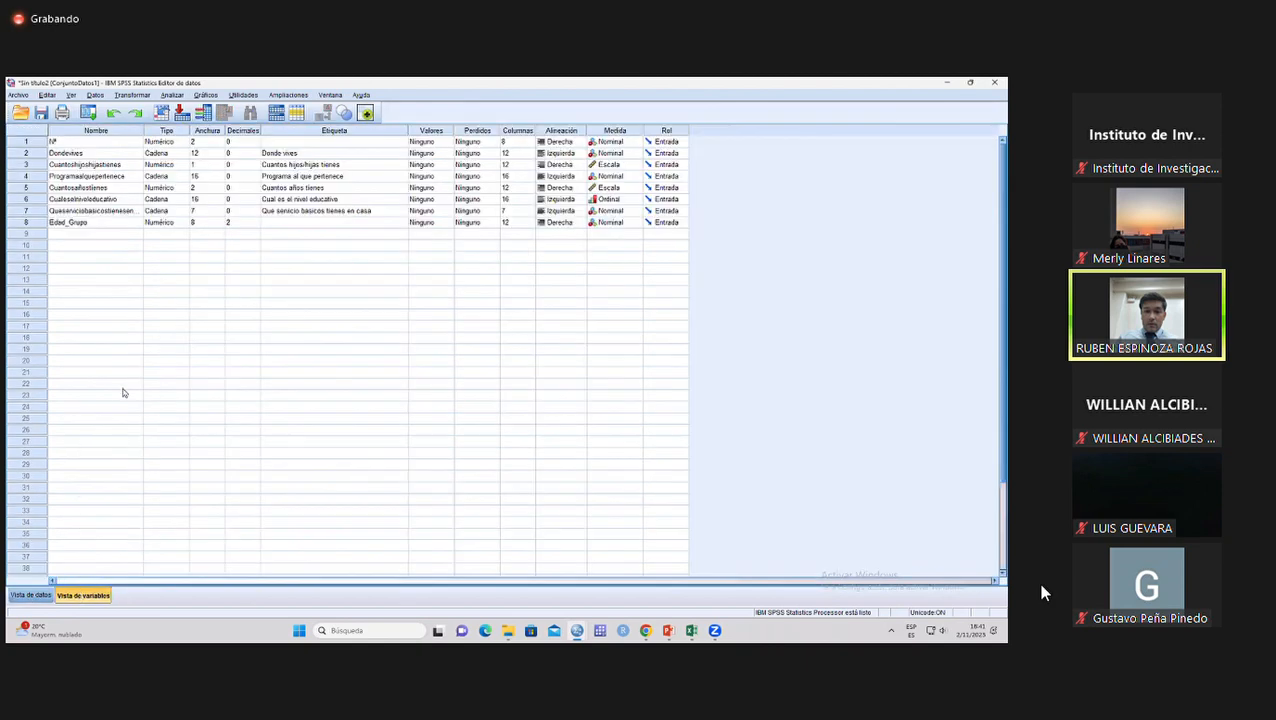
click(40, 223)
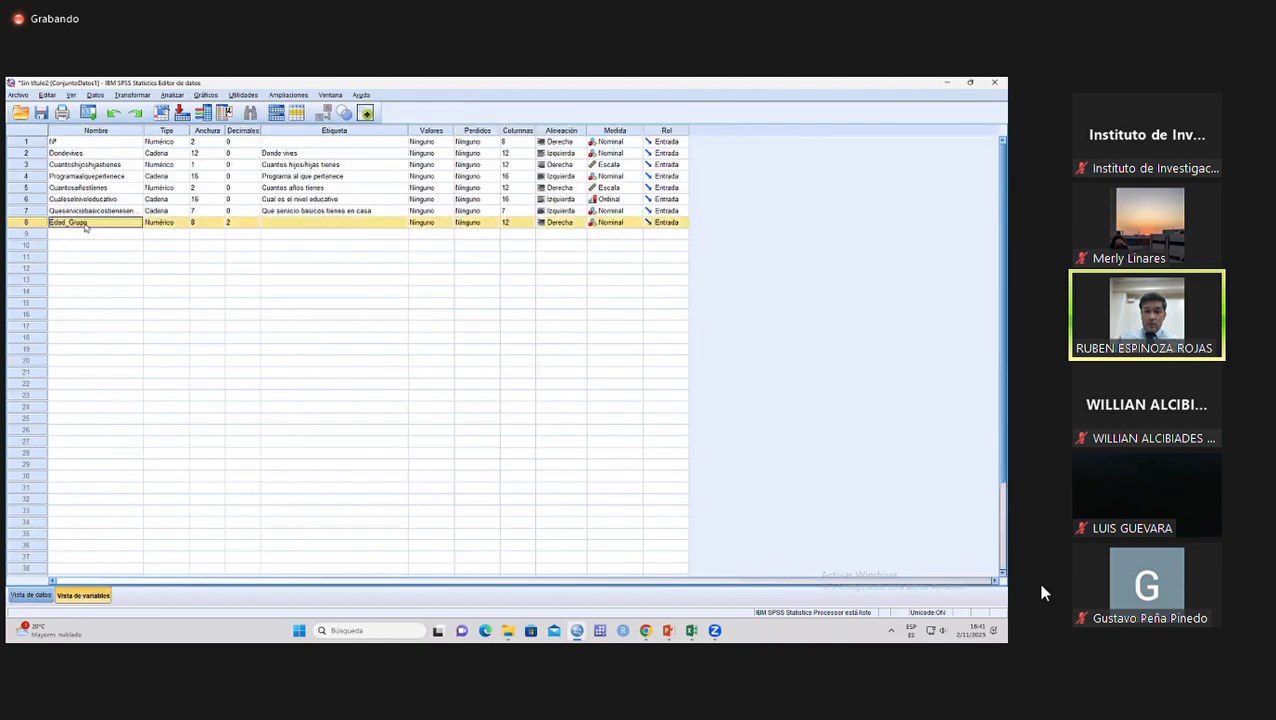
click(90, 223)
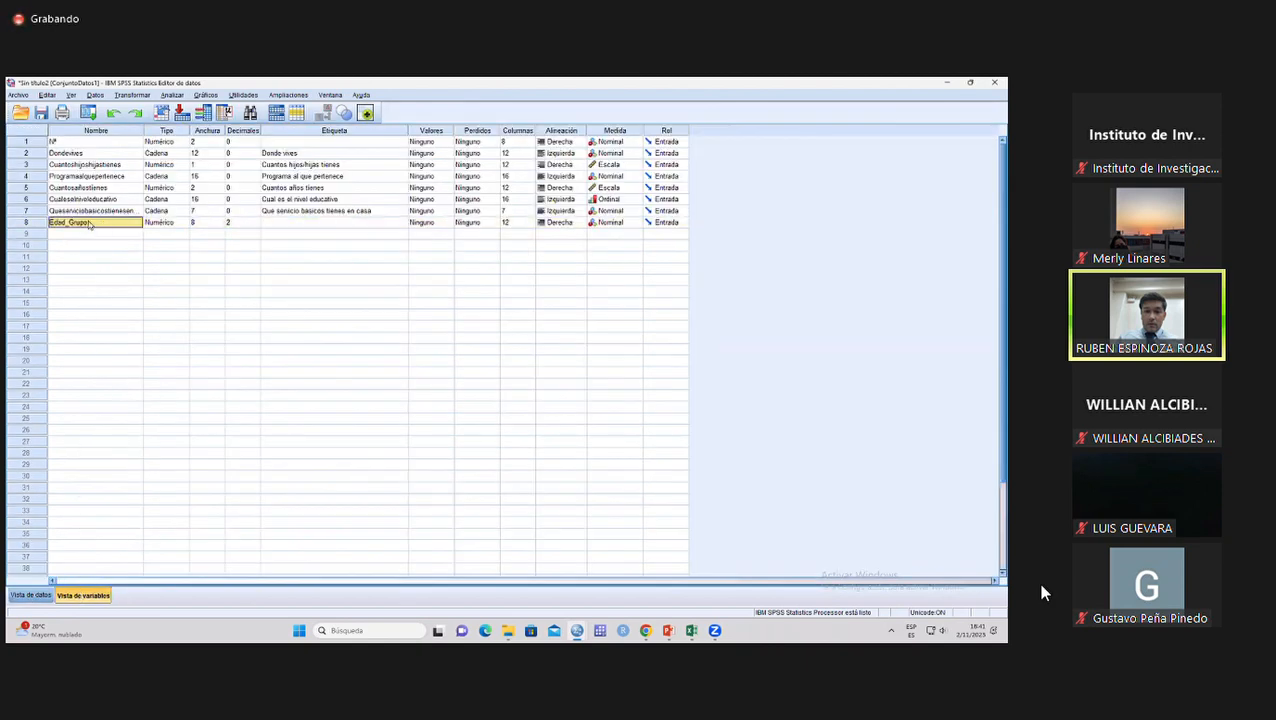
click(423, 223)
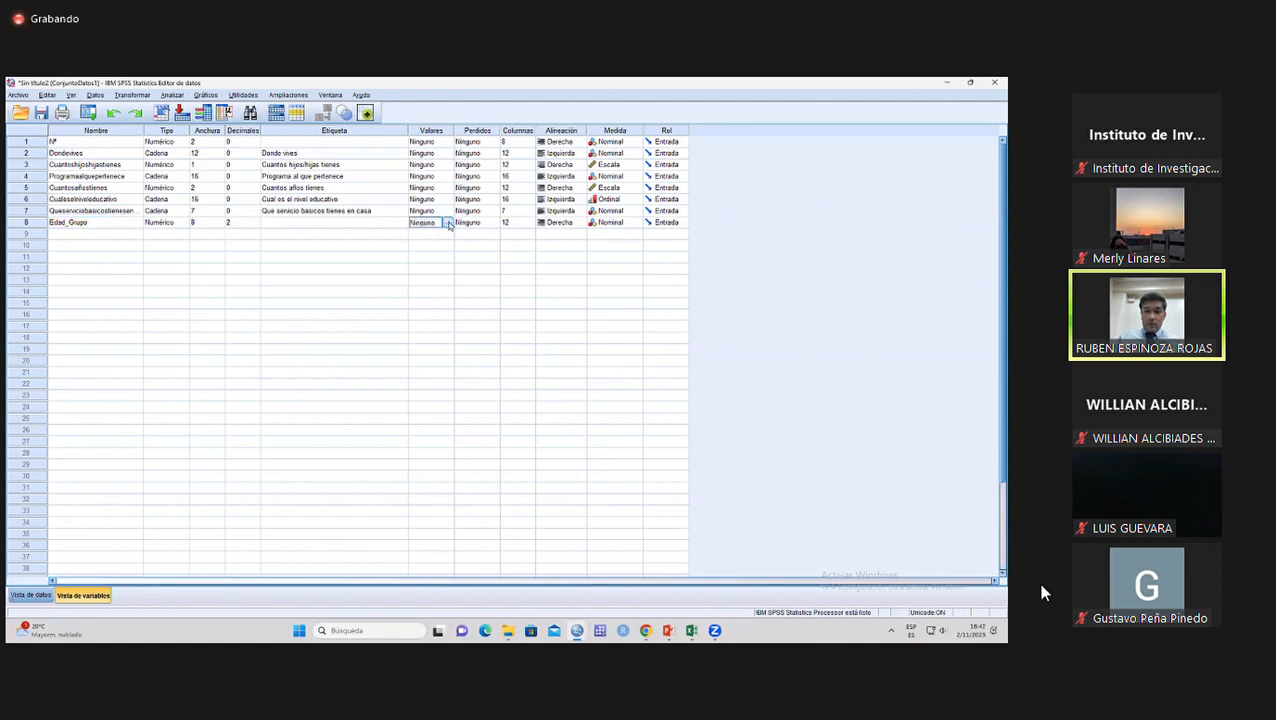
click(448, 223)
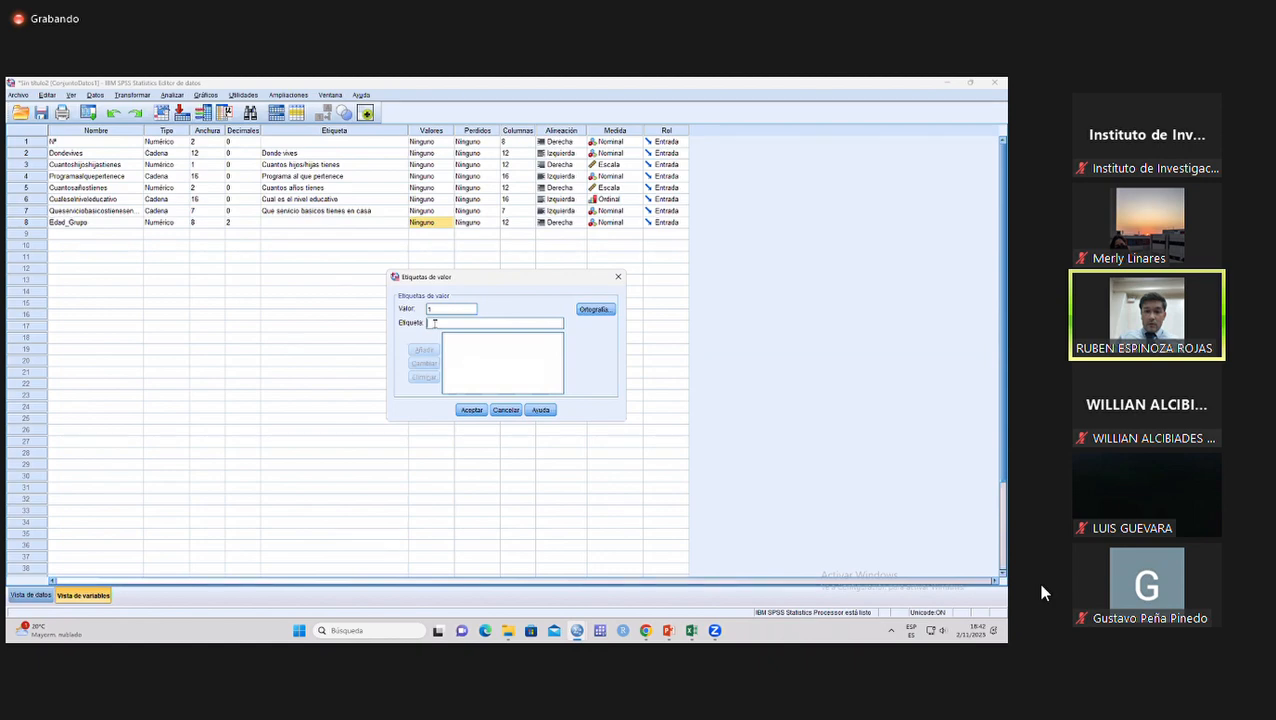
text(Menor igual a 29)
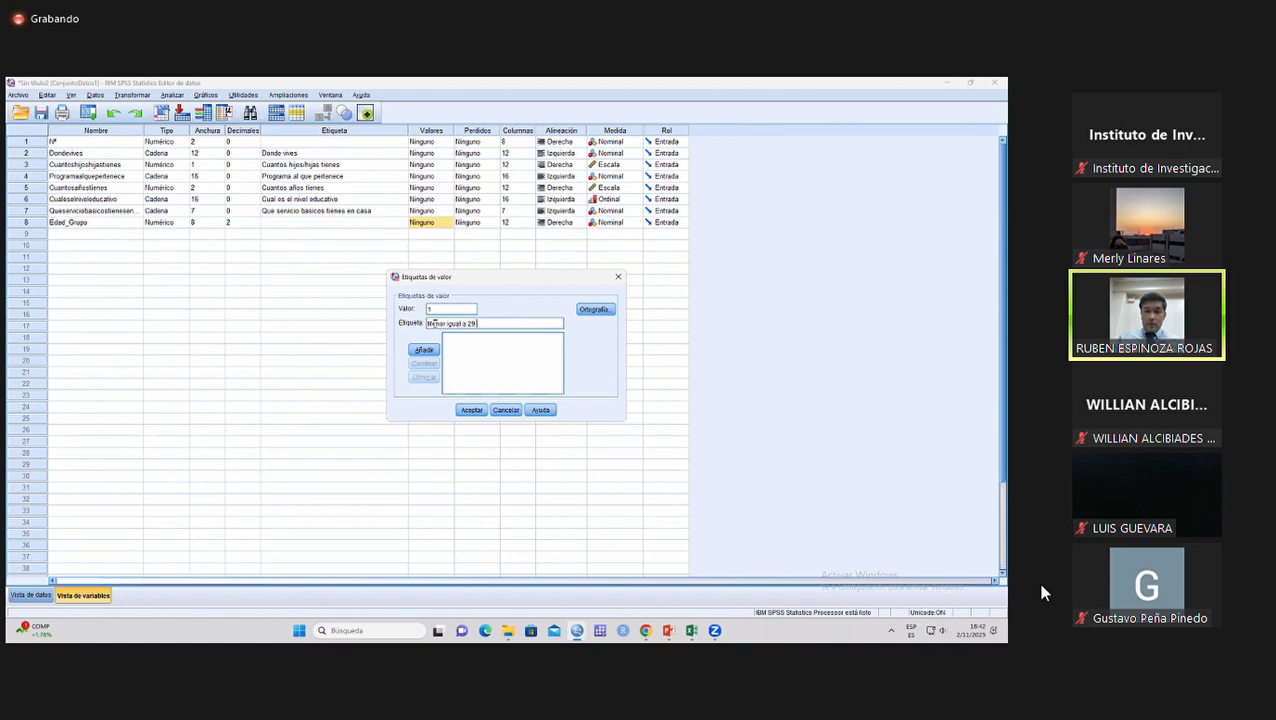
text( añoss)
click(428, 347)
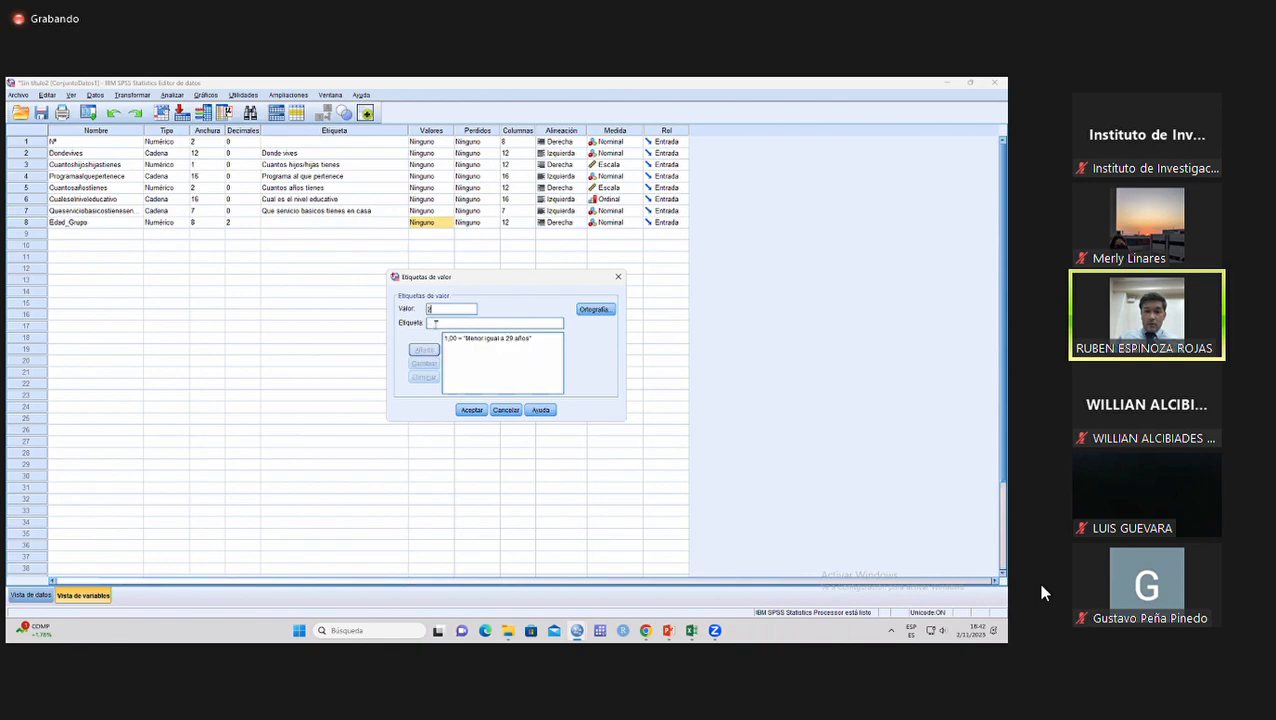
Add the value label "30 a 59 años" for value 2 of Edad_Grupo.
text(30 a 59 a año)
key(BackSpace)
key(BackSpace)
text(ños)
click(426, 348)
Add the value label "De 60 a mas años" for value 3 and apply the labels to Edad_Grupo.
text(3)
click(433, 323)
text(De)
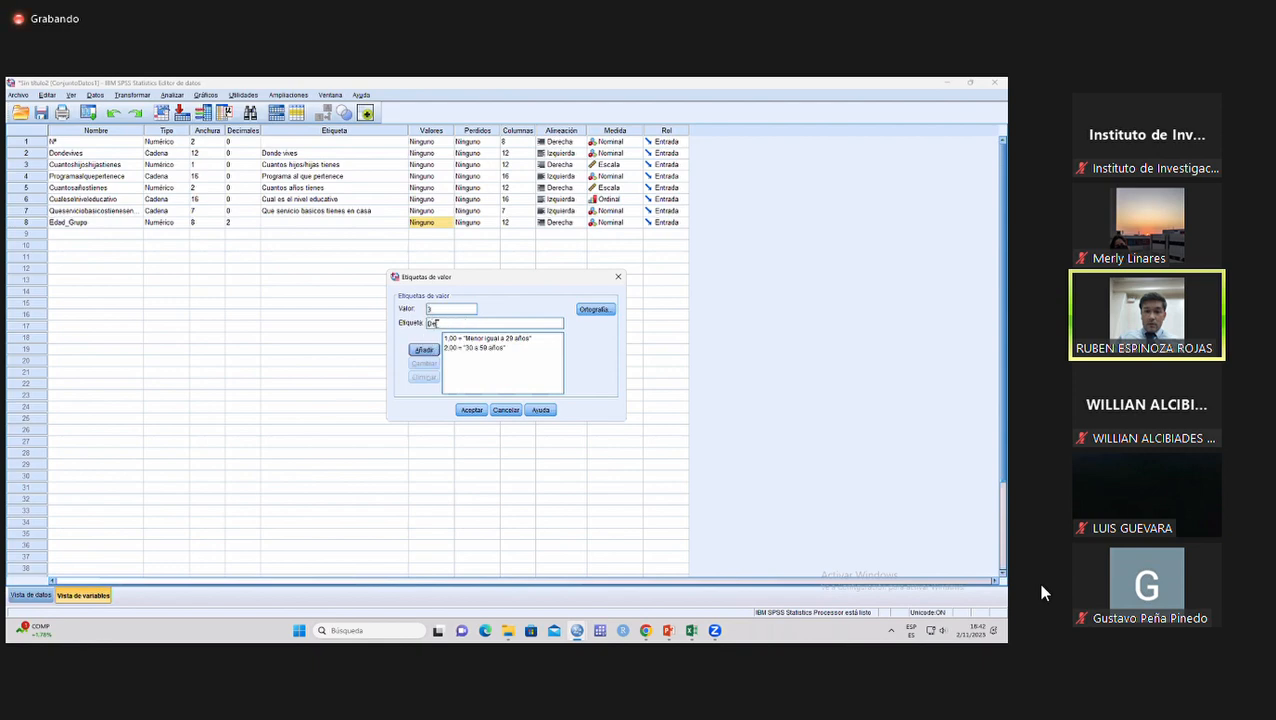
text( 60 a mas años)
click(424, 349)
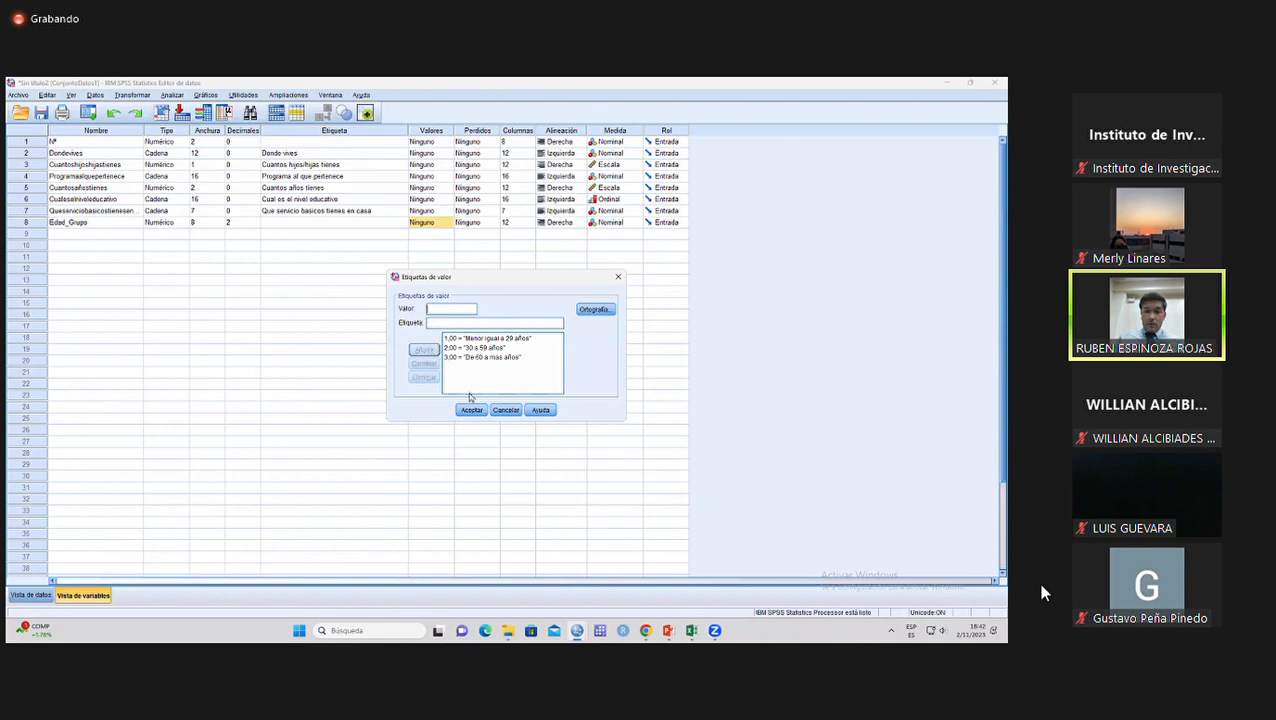
click(471, 410)
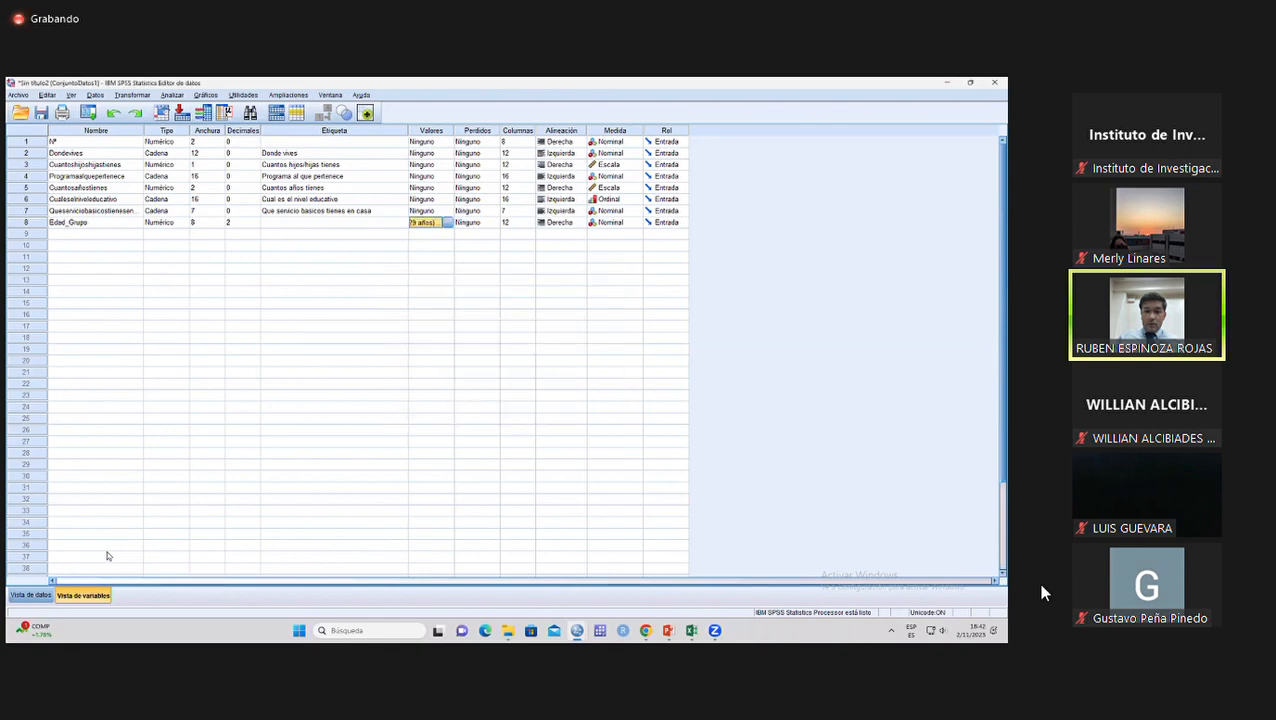
Return to the data view, select the ten Edad_Grupo values and toggle the display of value labels.
click(31, 595)
drag(510, 174, 517, 281)
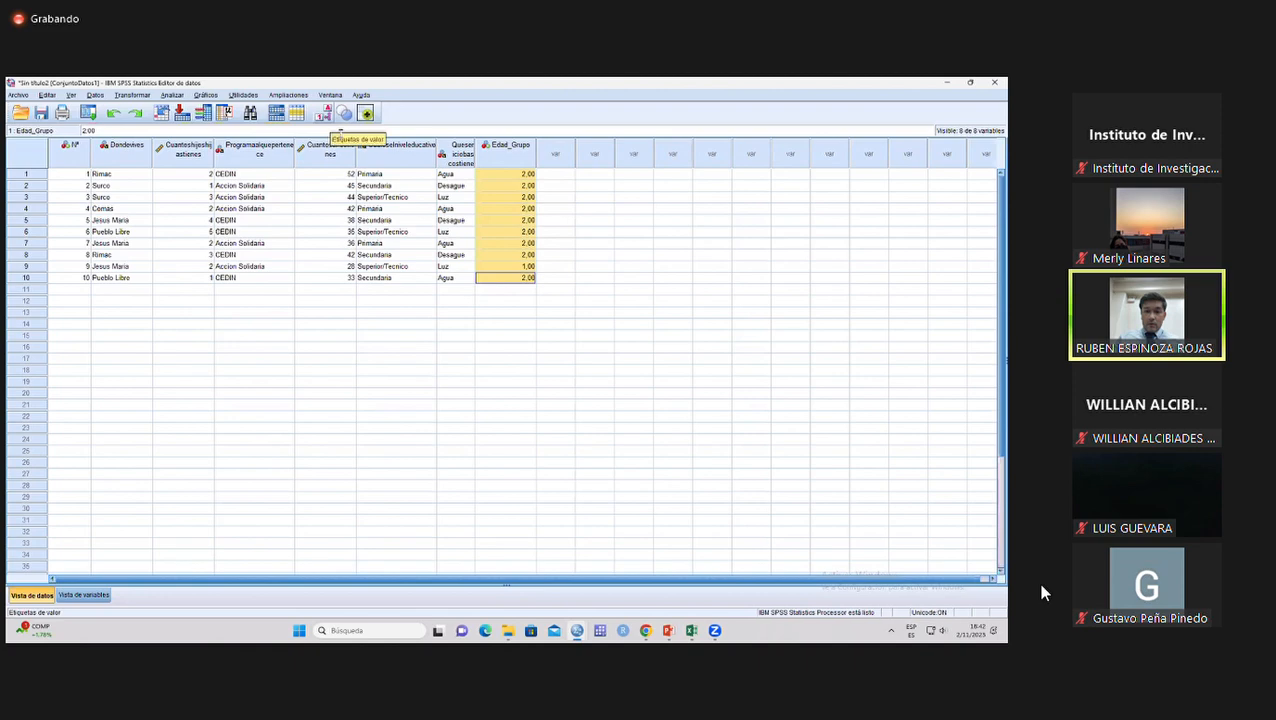
click(343, 116)
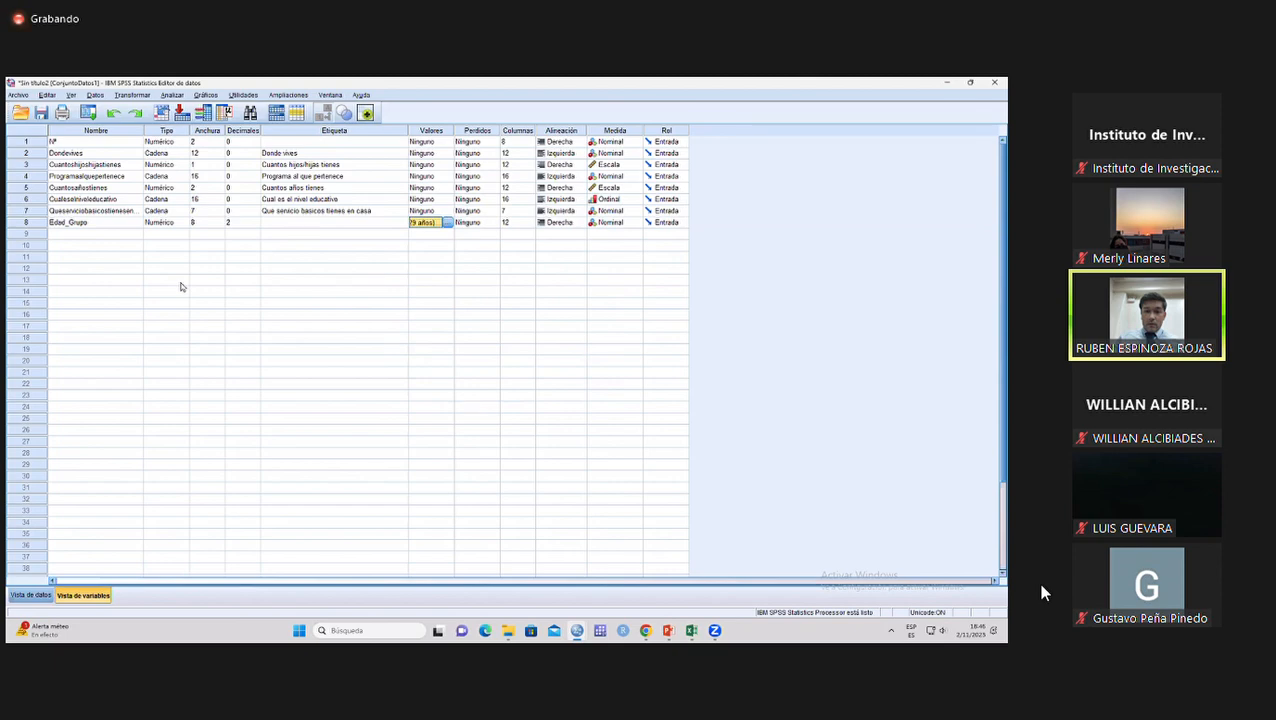
Run descriptive statistics on Edad_Grupo from its variable definition and select the resulting frequency table.
click(36, 222)
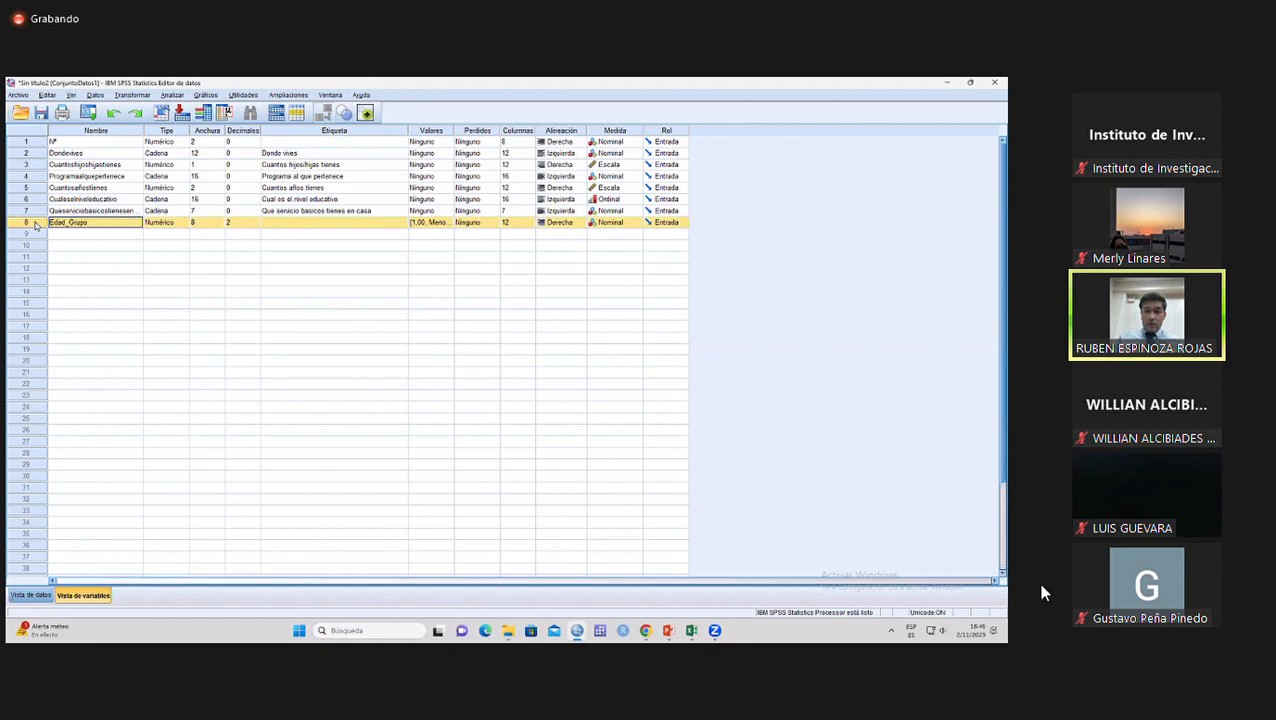
right_click(36, 222)
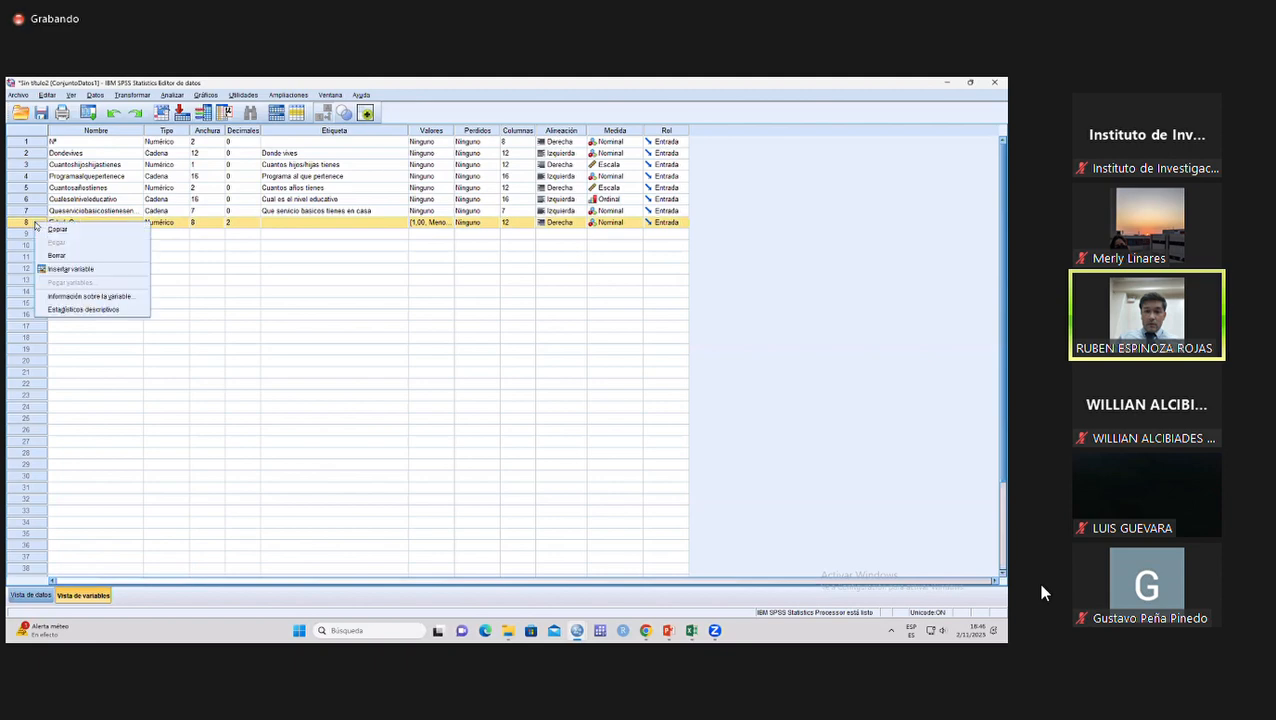
click(110, 310)
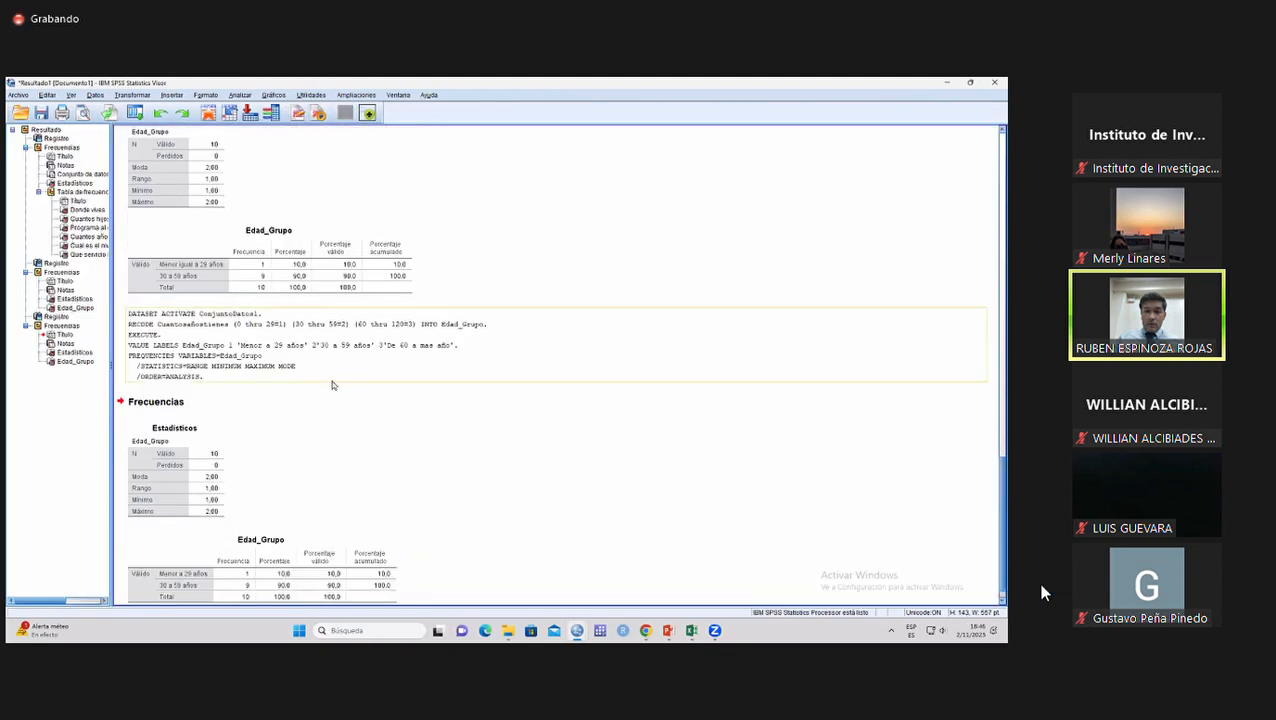
click(250, 535)
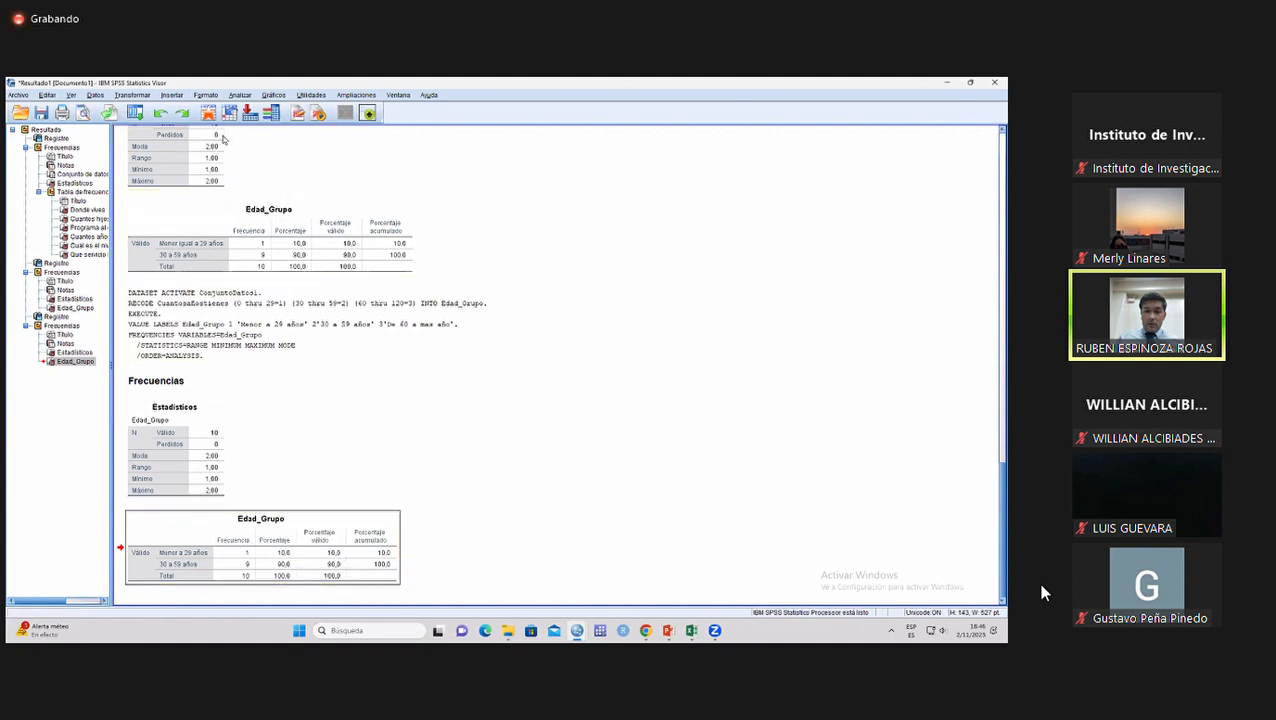
click(240, 95)
mouse_move(285, 120)
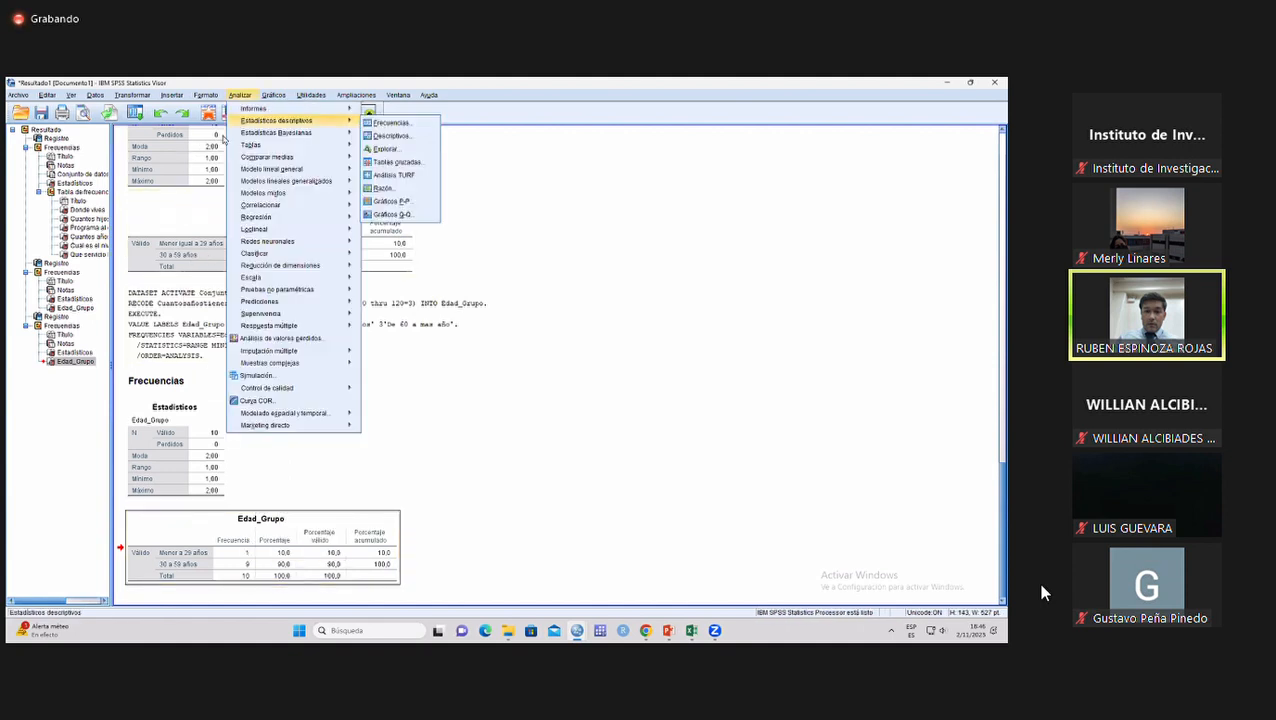
click(223, 137)
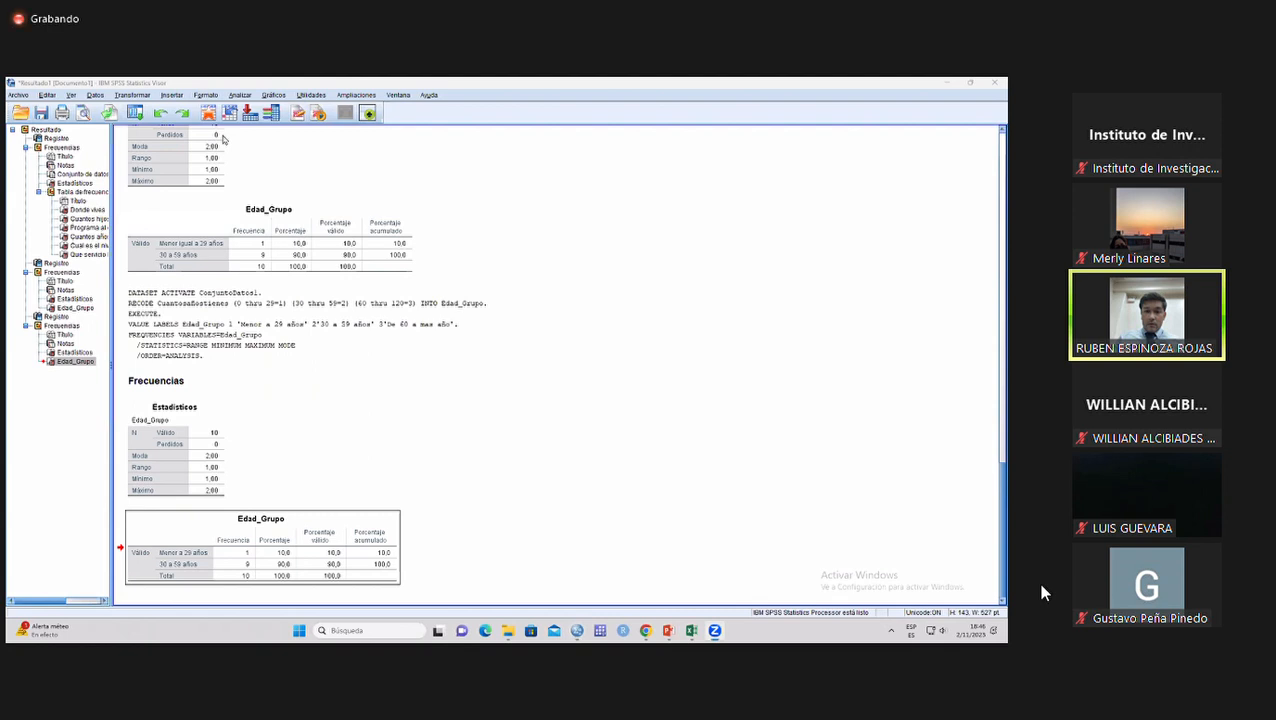
key(alt+n)
key(Down)
key(Right)
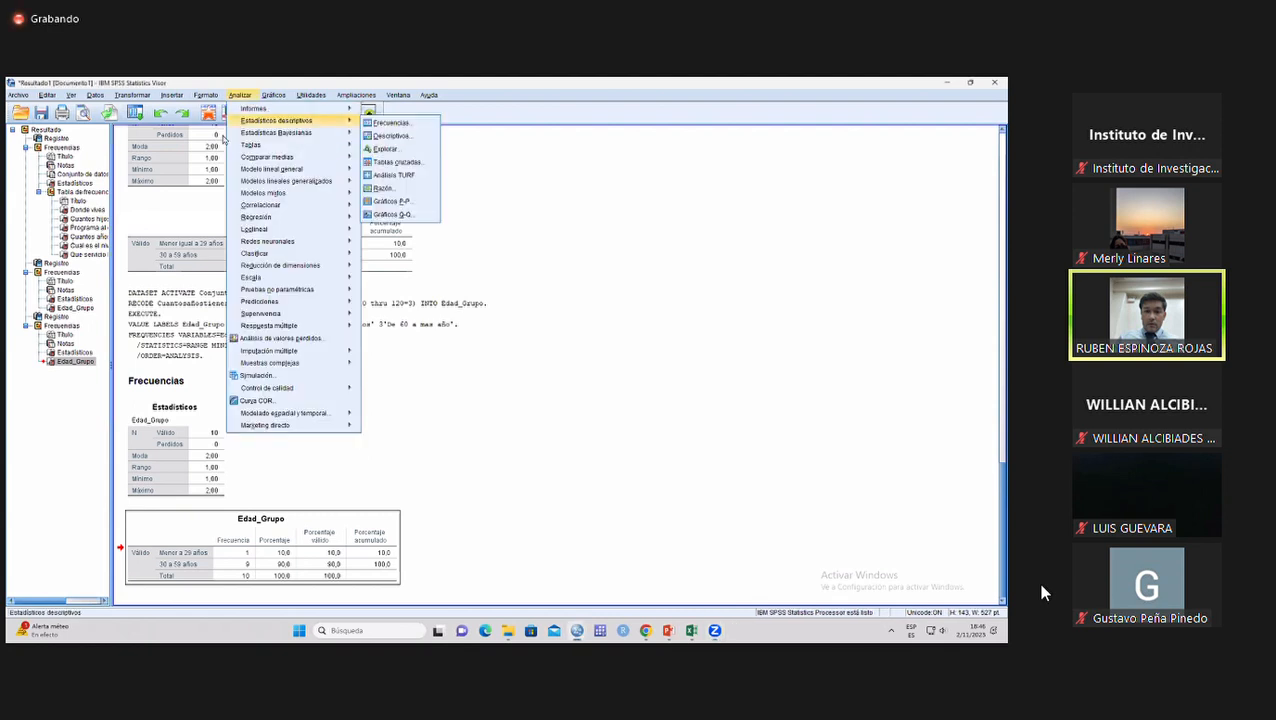
key(Down)
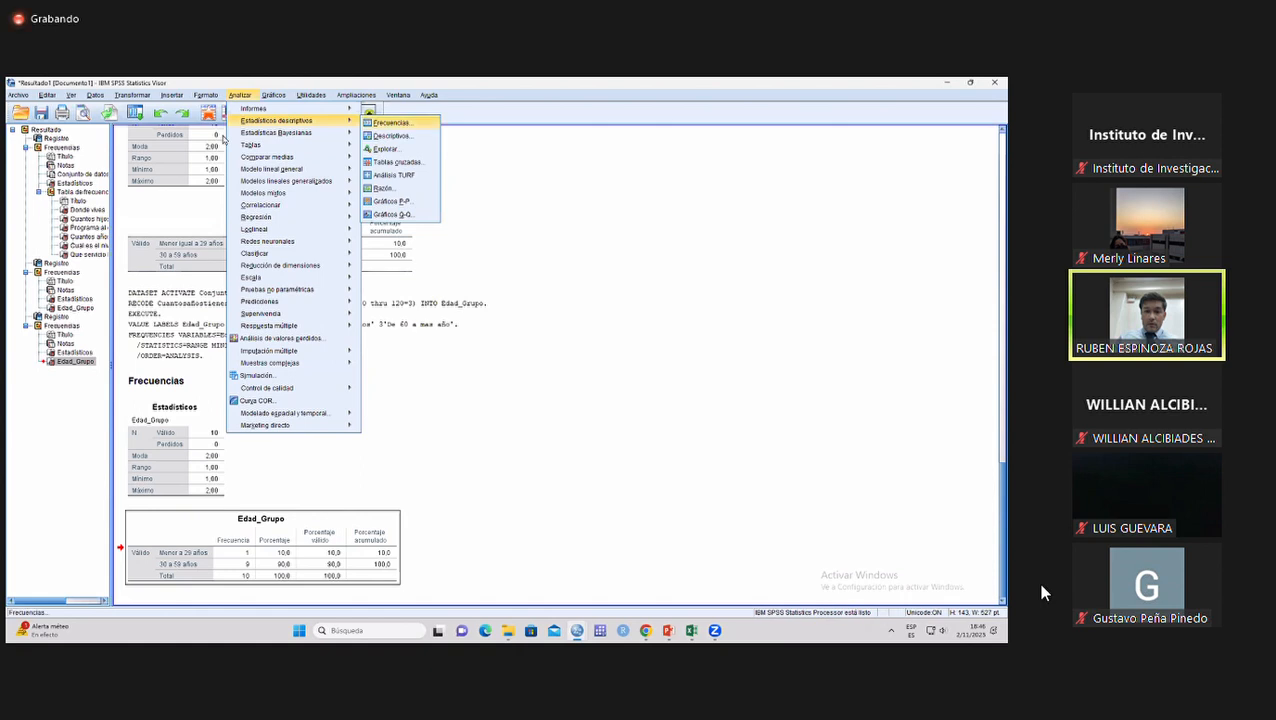
key(Return)
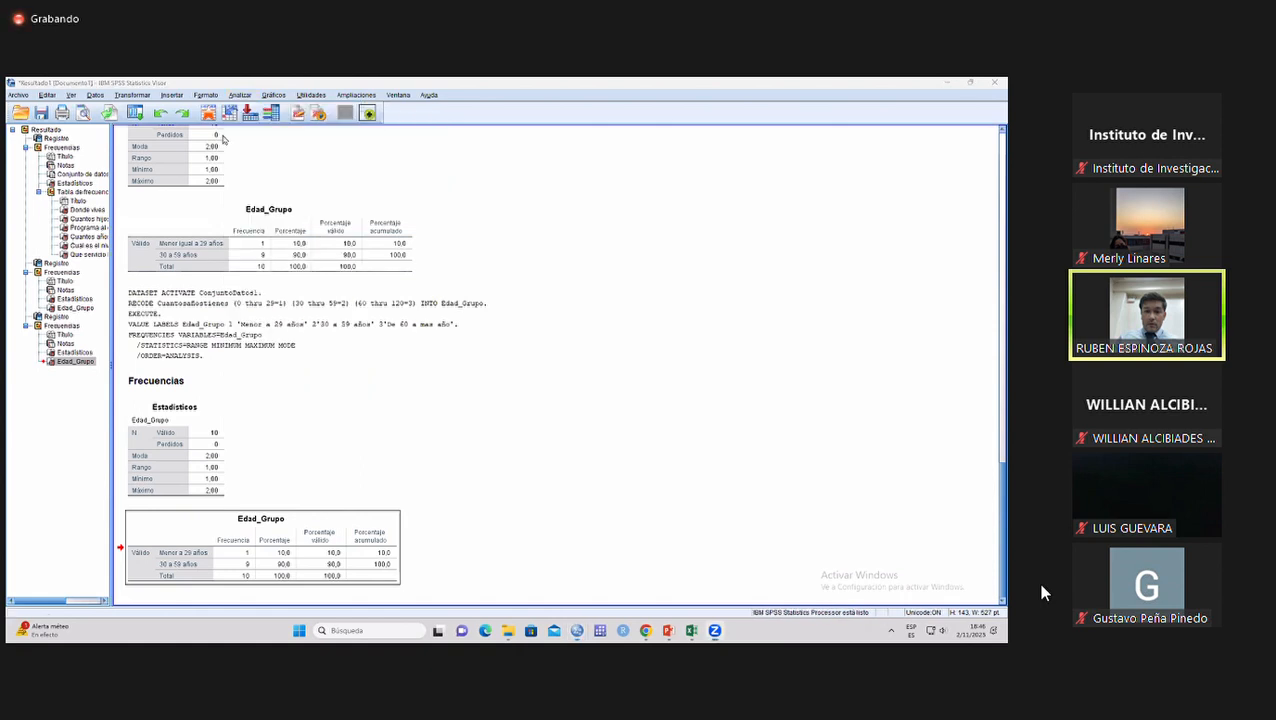
Reset the Frequencies analysis, set Edad_Grupo as its only variable and paste the command into the syntax file.
key(alt+z)
key(Down)
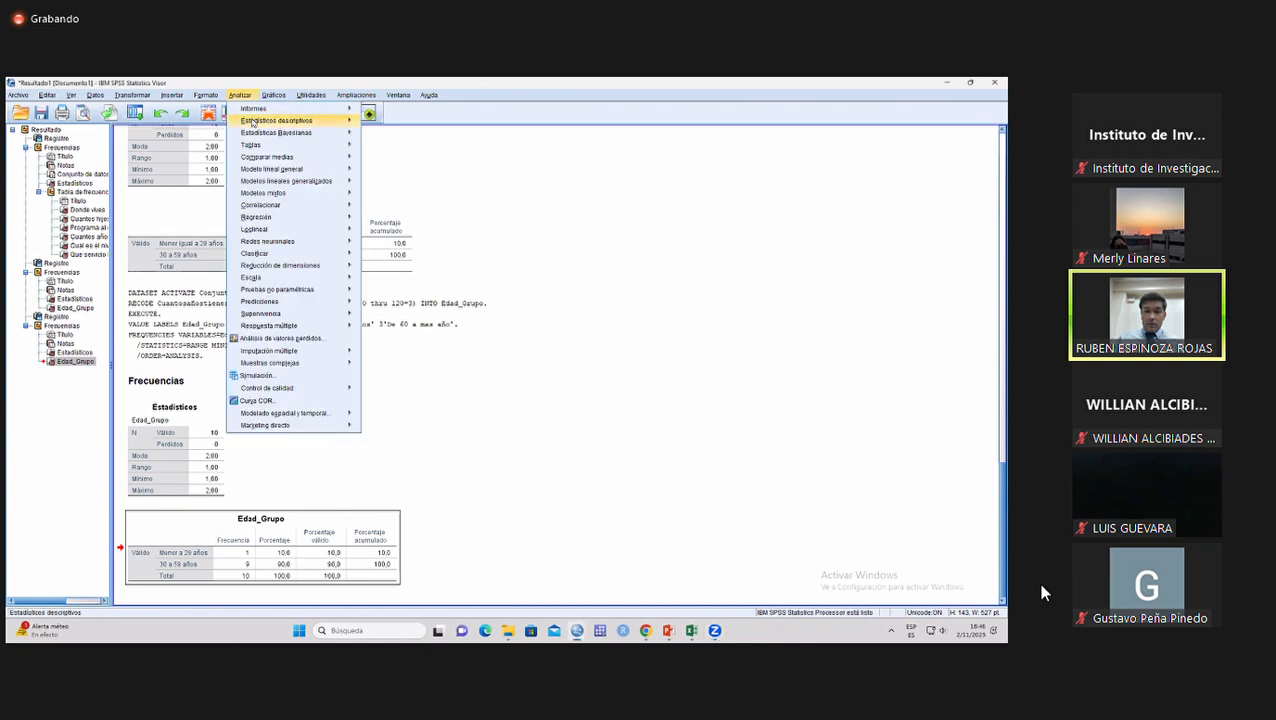
key(Right)
click(381, 125)
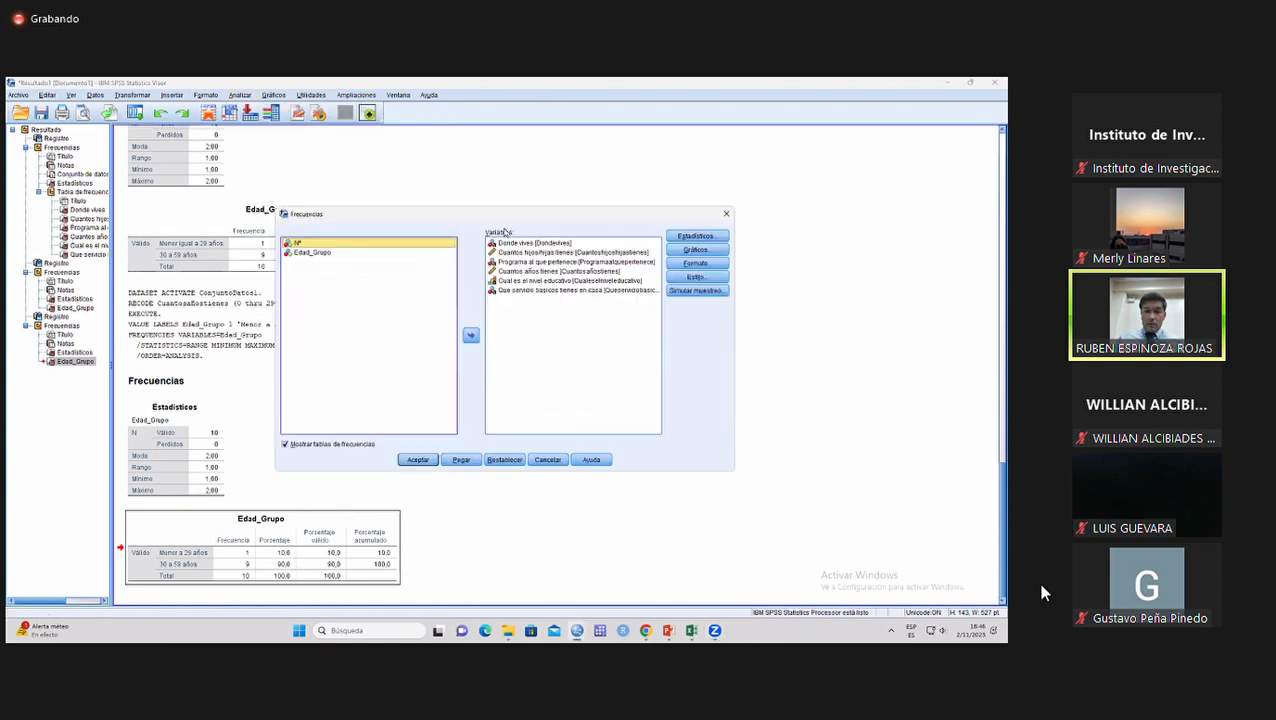
click(505, 460)
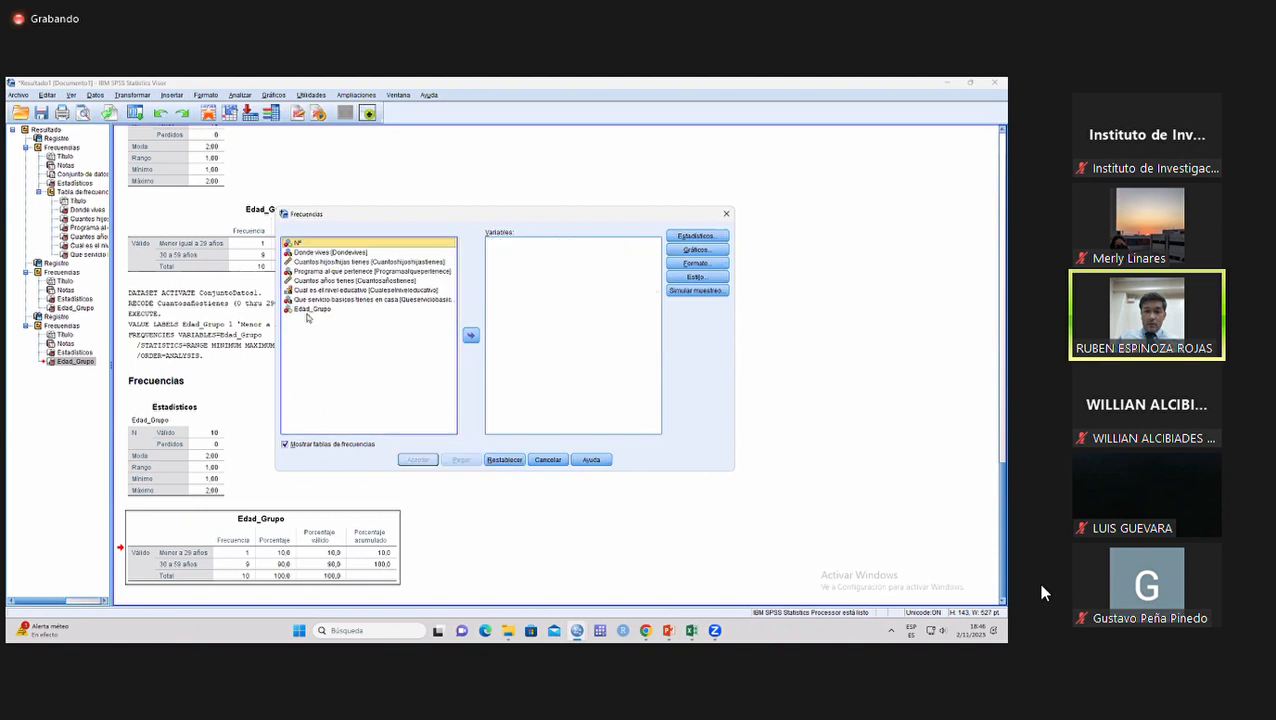
click(326, 312)
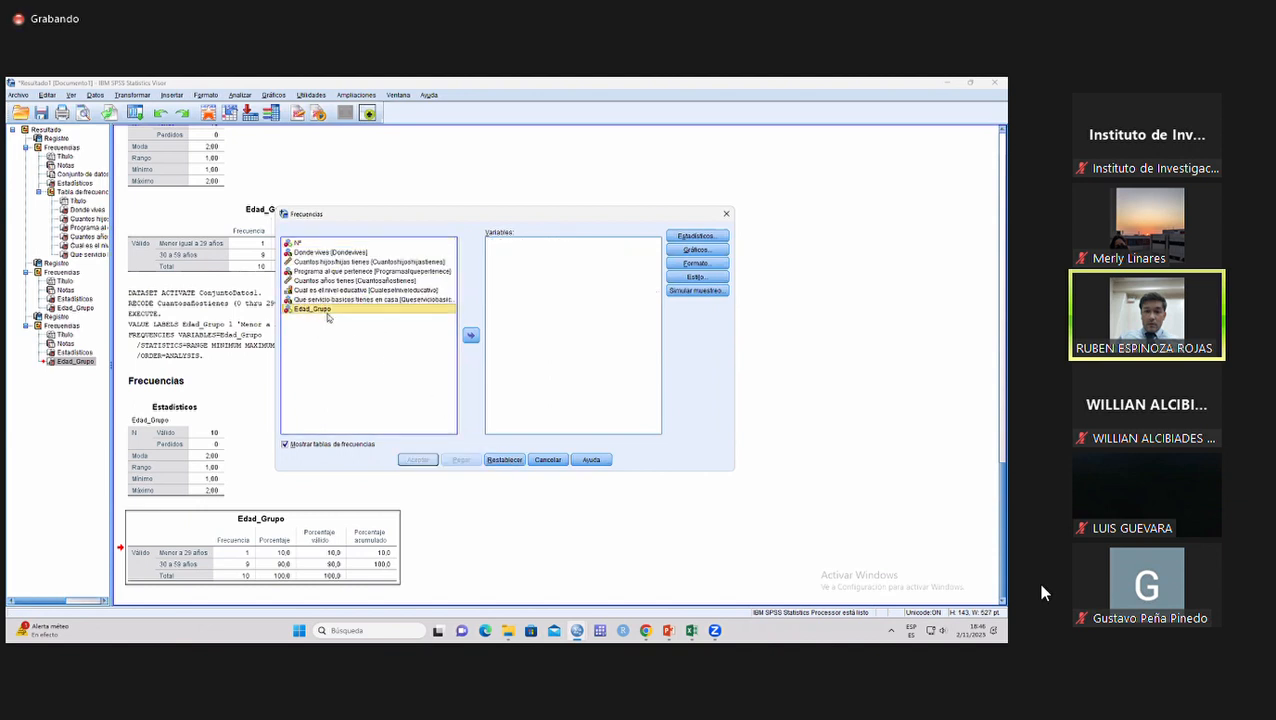
click(470, 337)
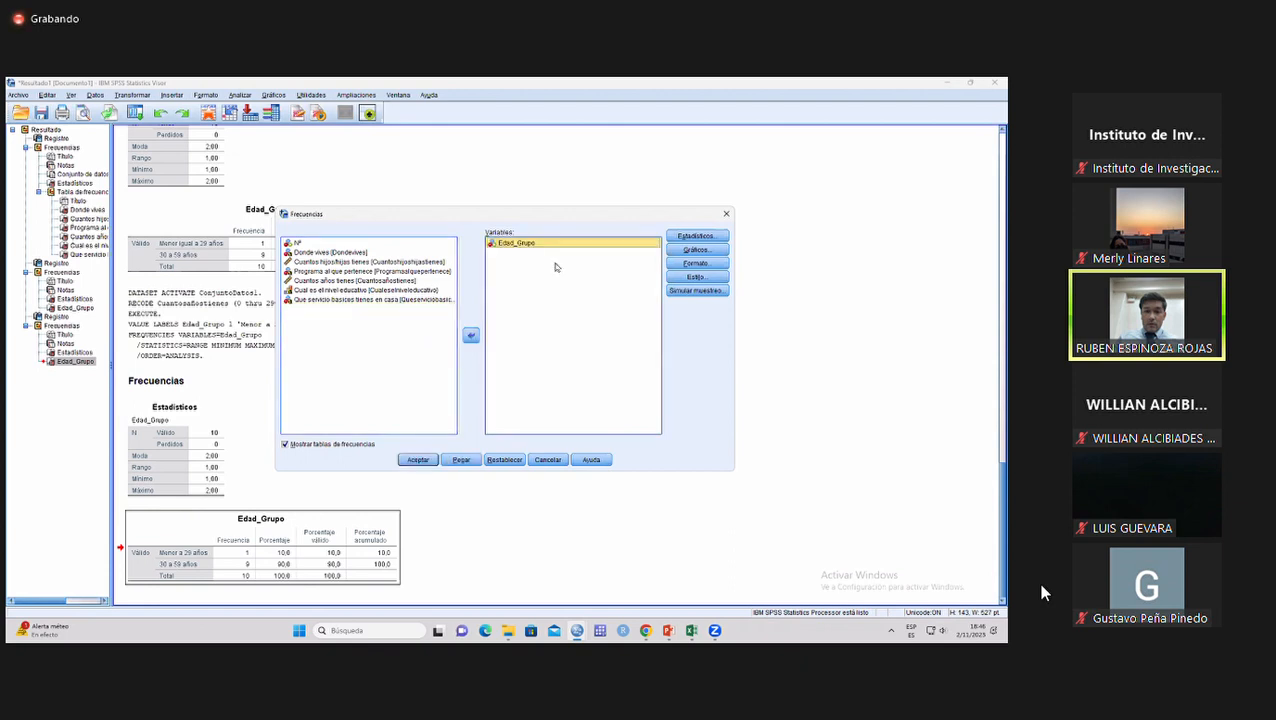
click(420, 459)
click(461, 460)
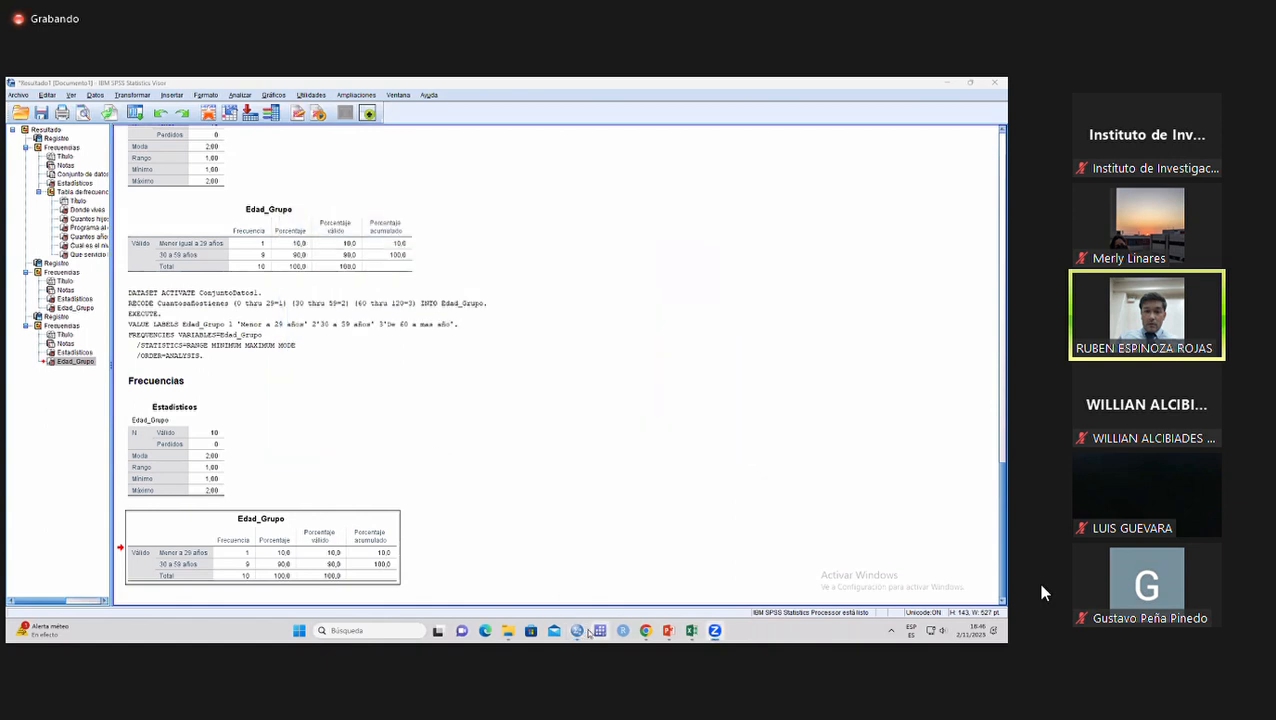
Run only the pasted FREQUENCIES command for Edad_Grupo from the syntax editor and select the resulting frequency table.
click(715, 572)
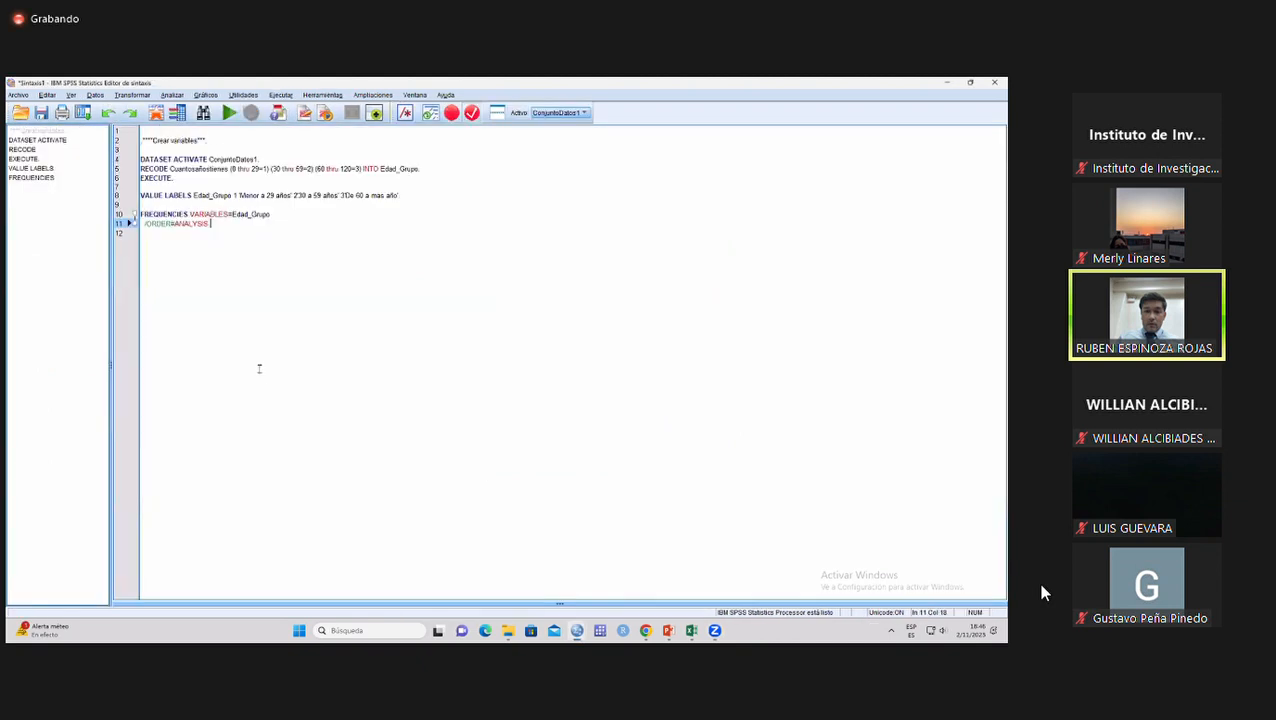
drag(219, 262, 138, 214)
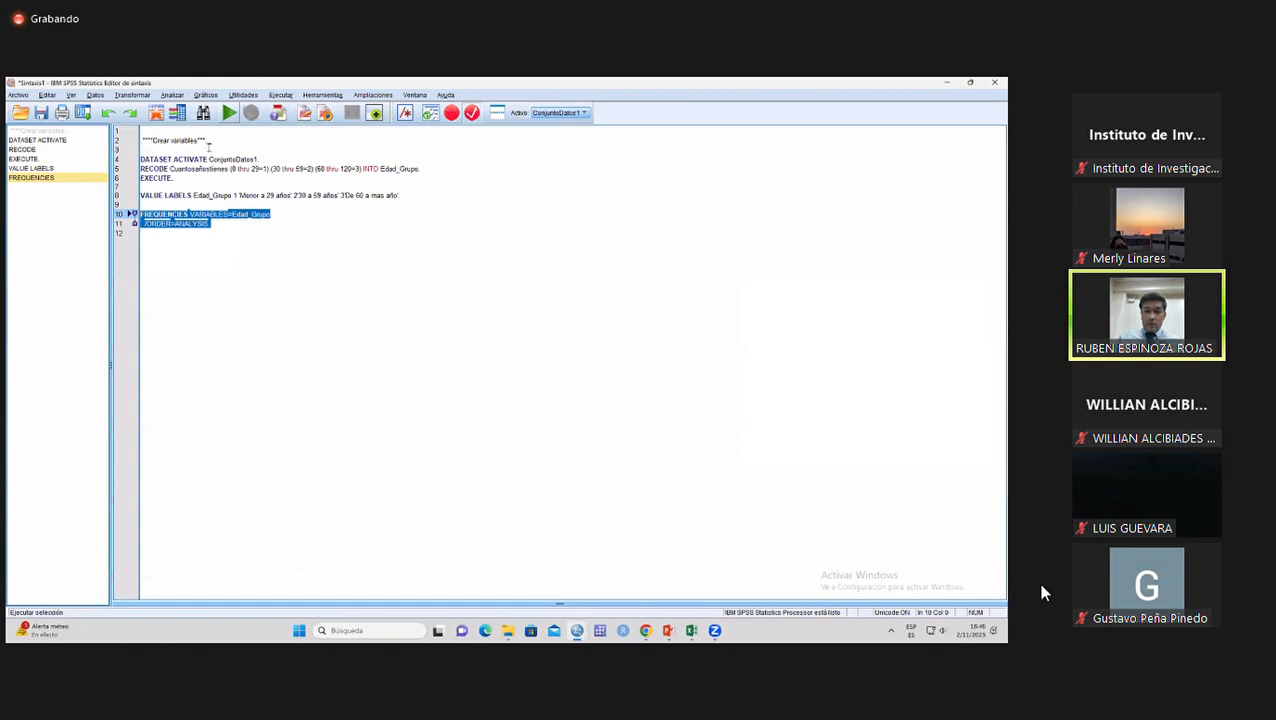
drag(239, 231, 140, 211)
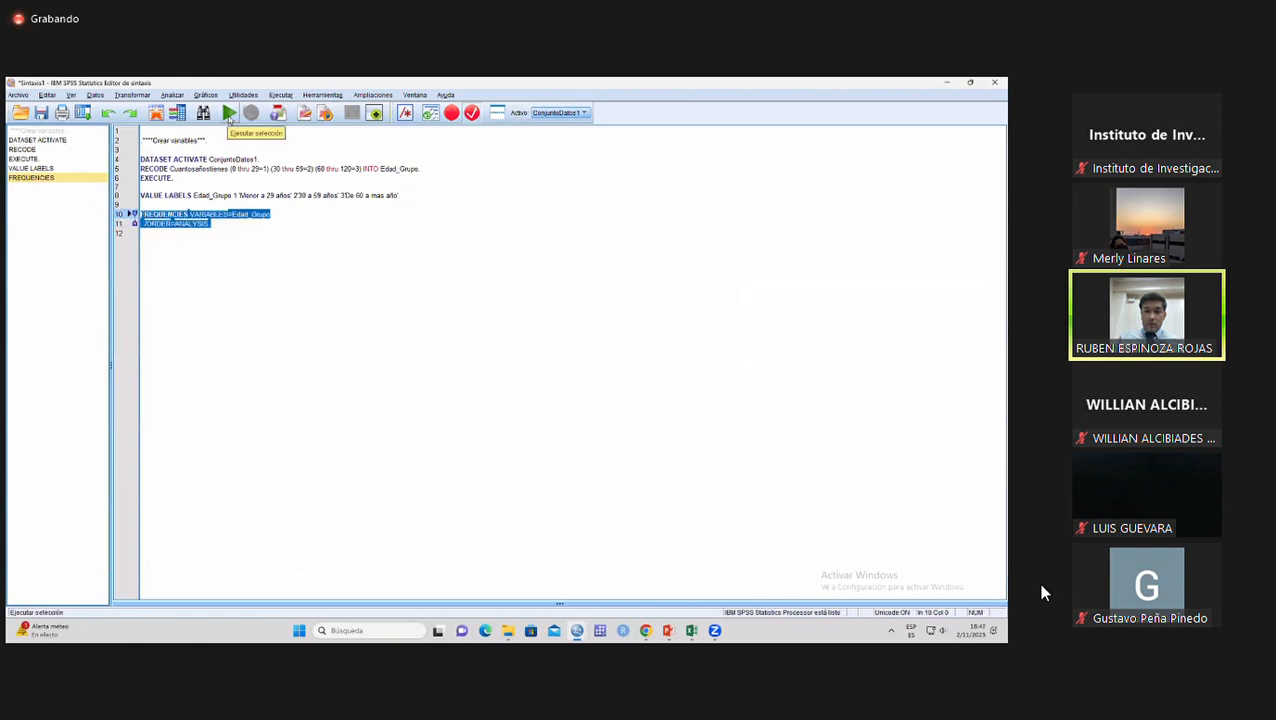
click(229, 114)
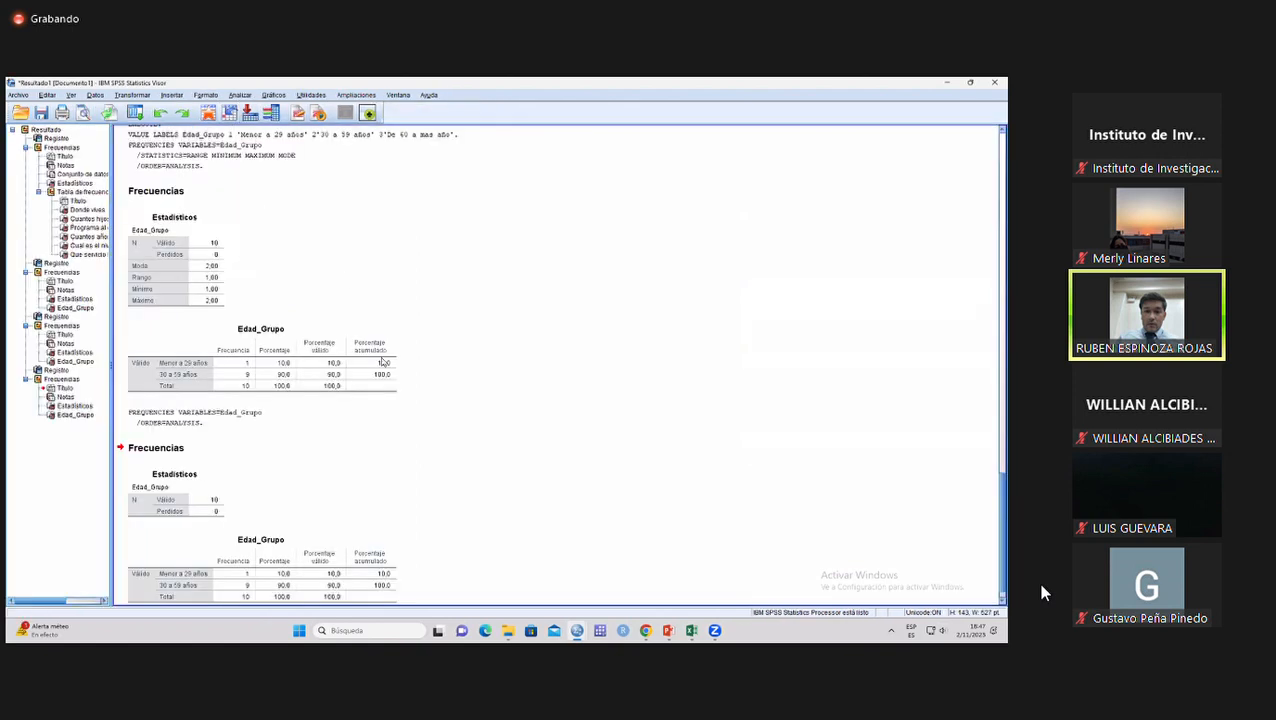
click(281, 543)
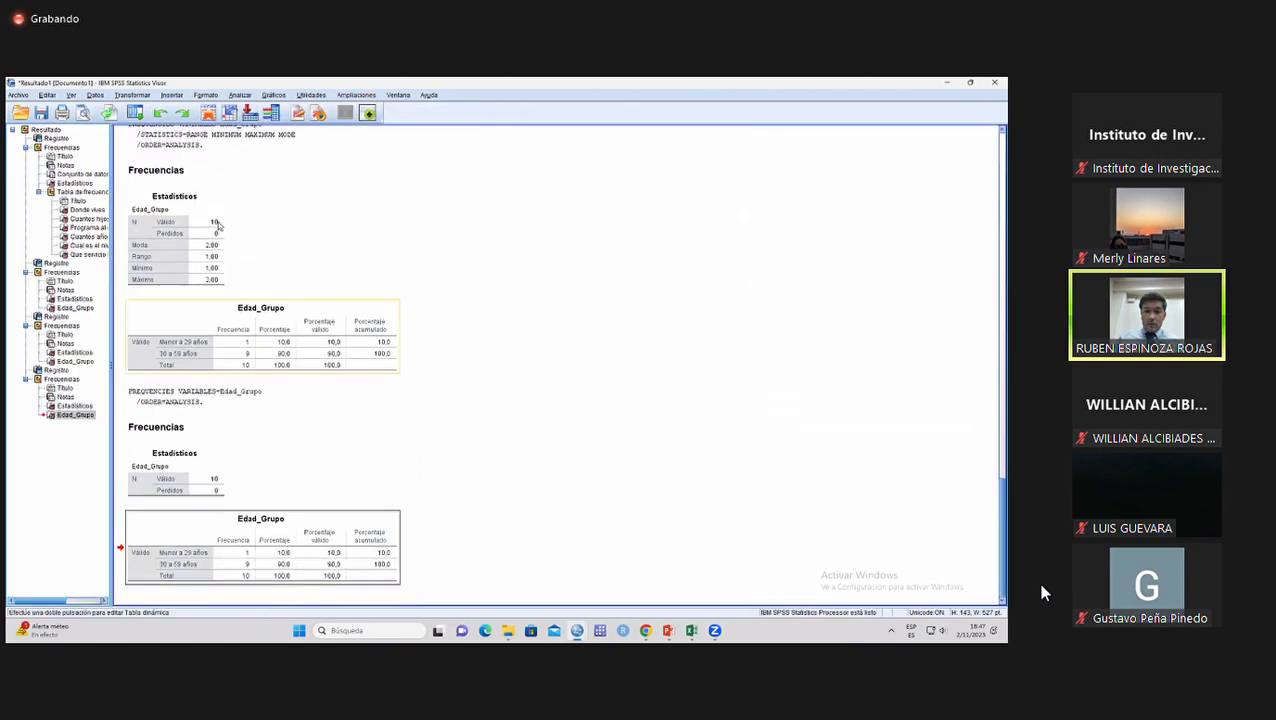
Return to the syntax editor and start saving the syntax under a new name in the Clases folder on the Escritorio.
click(208, 113)
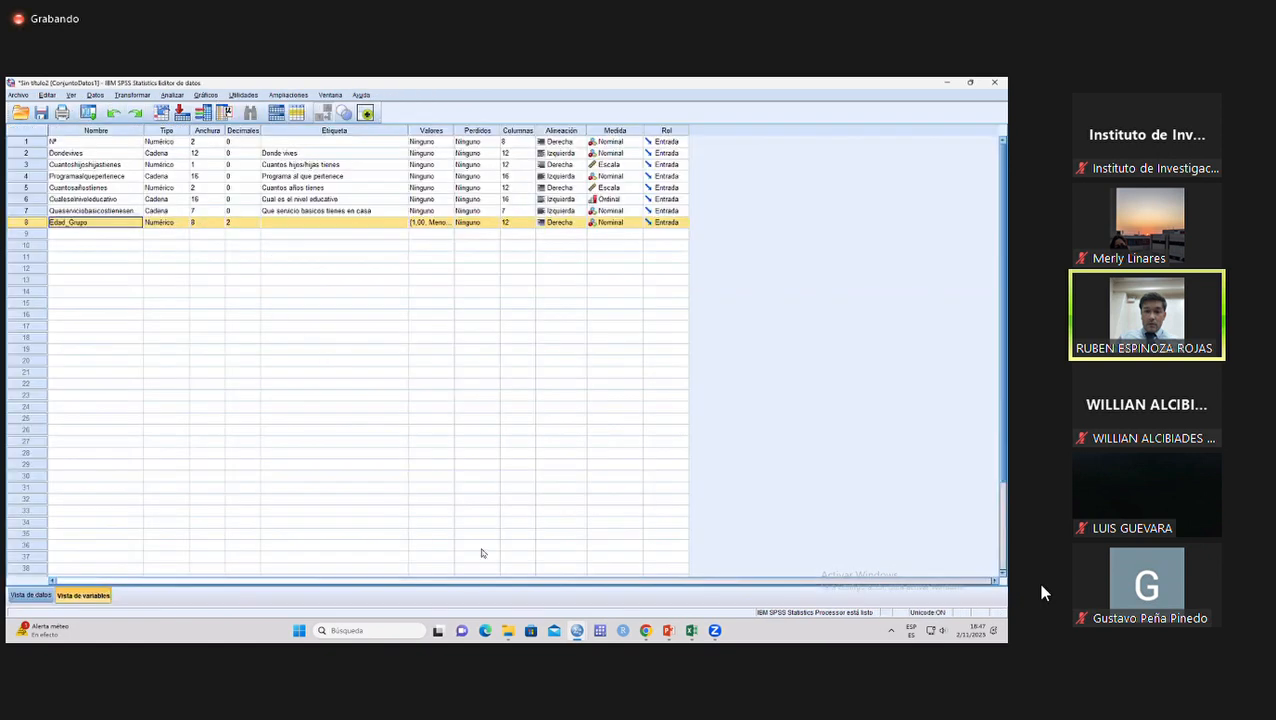
mouse_move(583, 633)
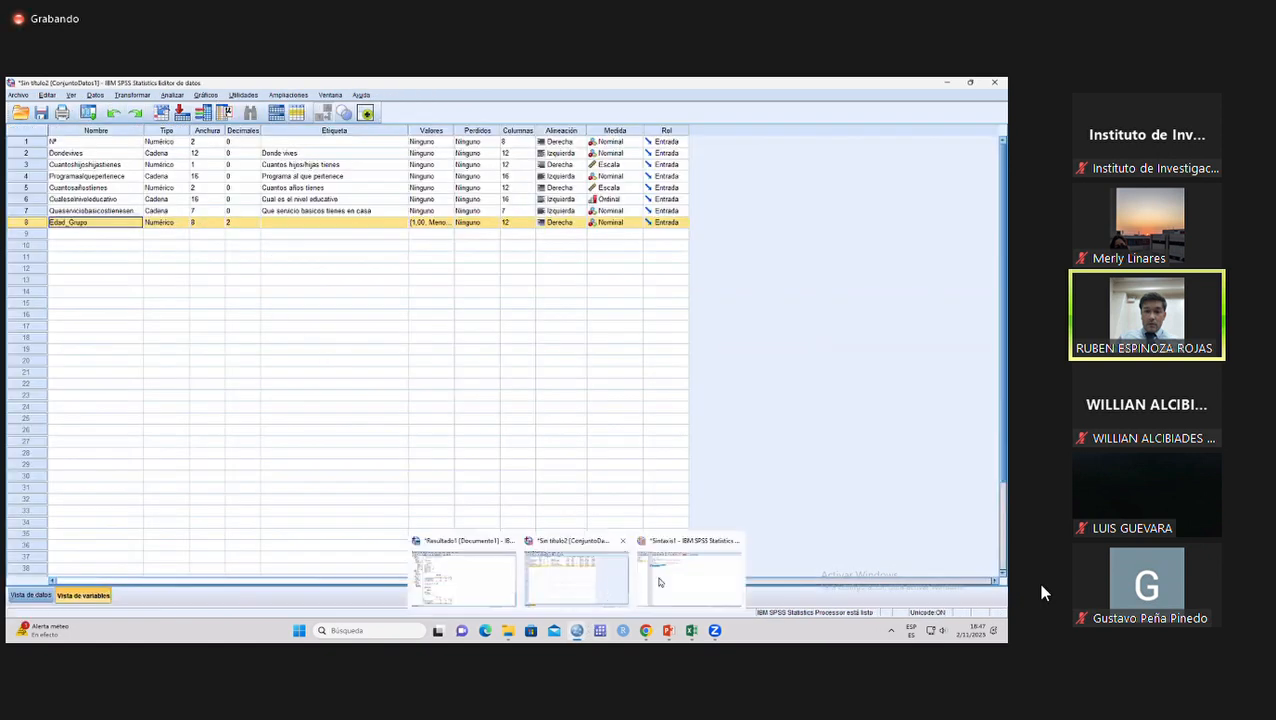
click(712, 568)
click(18, 95)
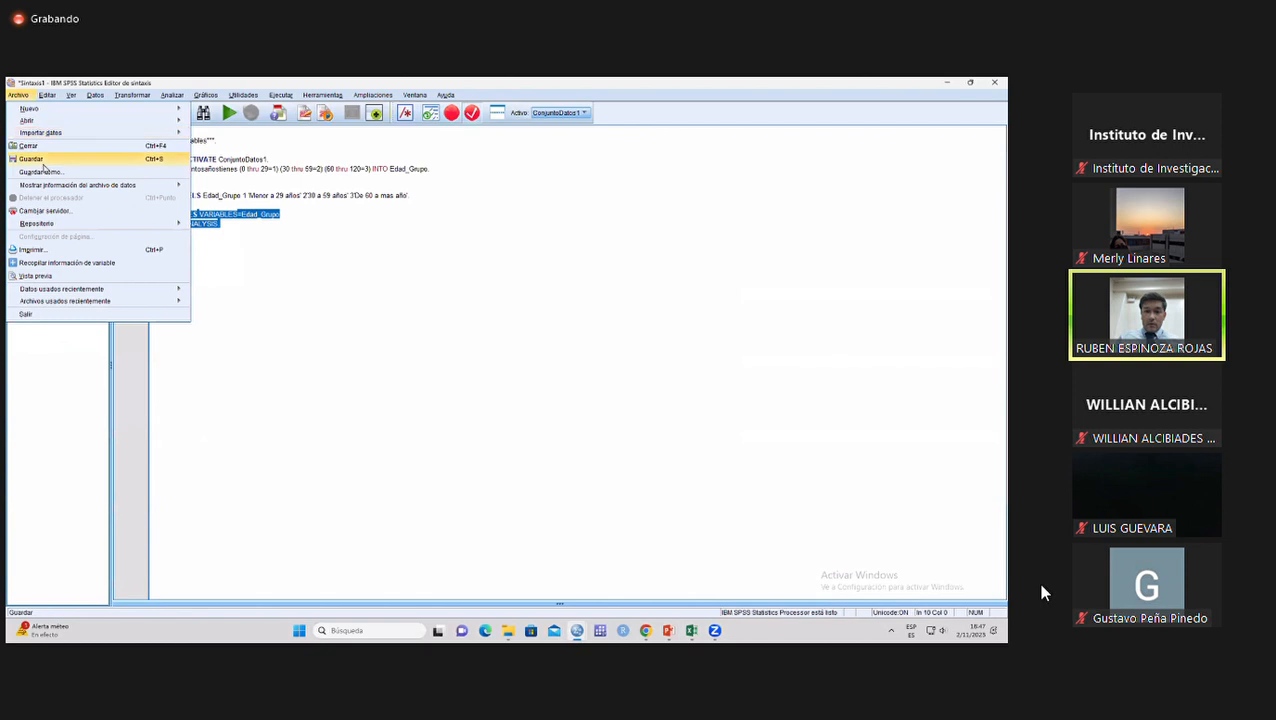
click(40, 172)
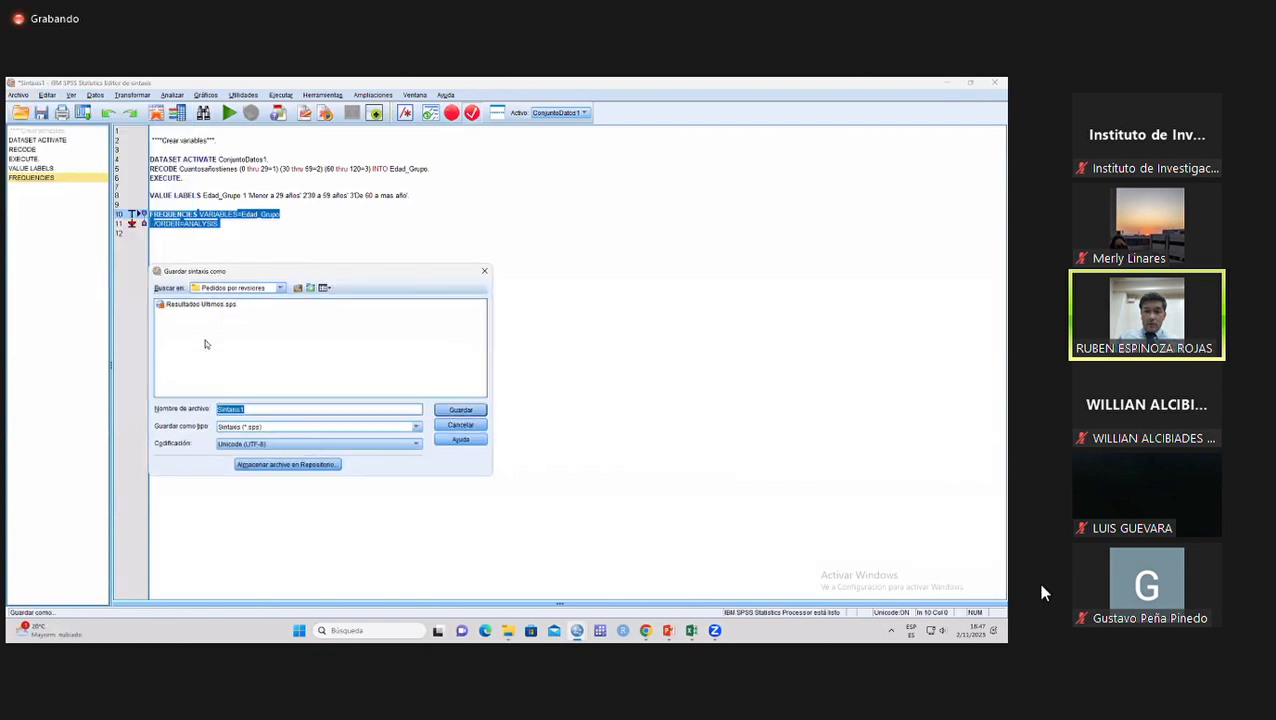
click(236, 288)
click(216, 308)
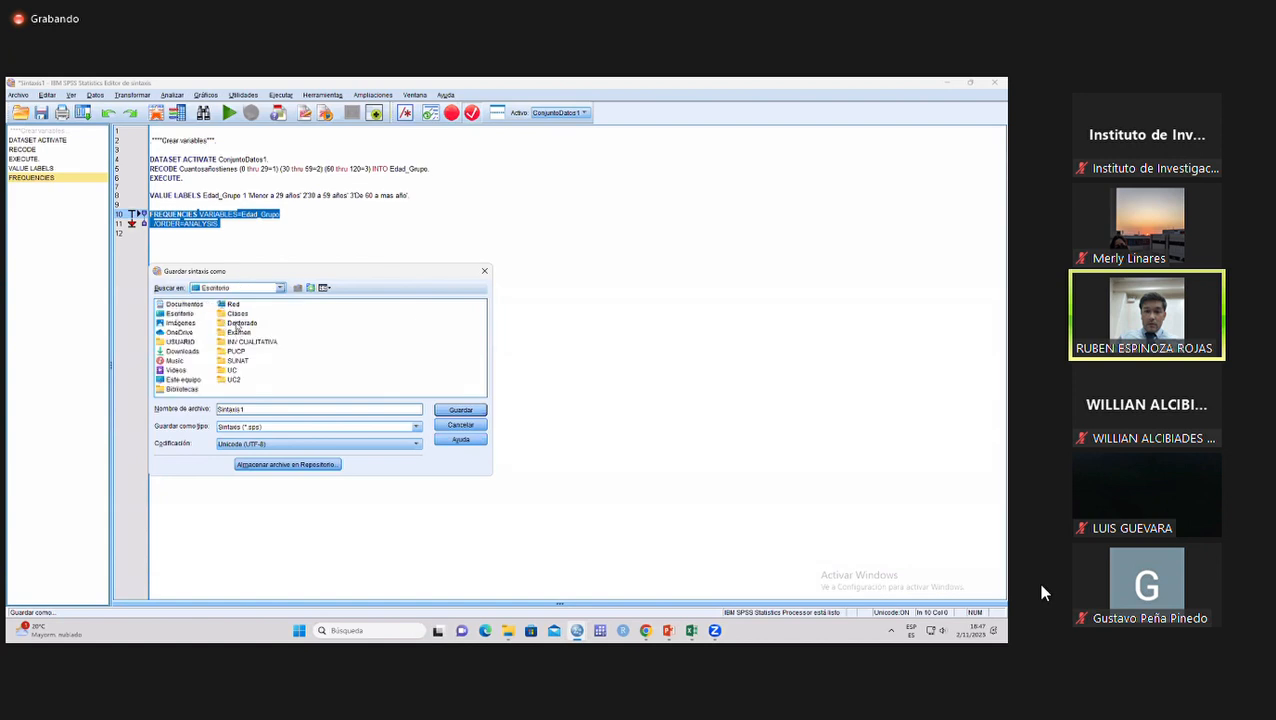
double_click(237, 314)
Name the syntax file "Sintaxis clases" and save it.
drag(252, 408, 208, 408)
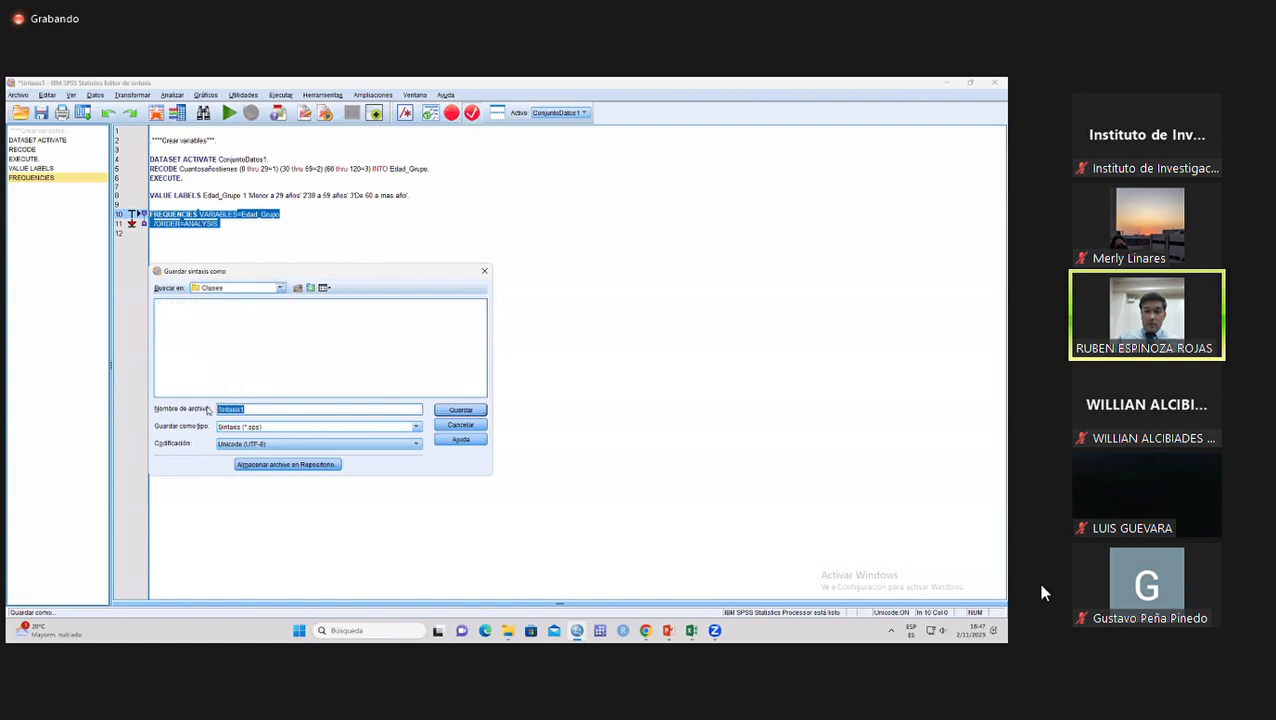
text(Sintaxis clases)
key(Return)
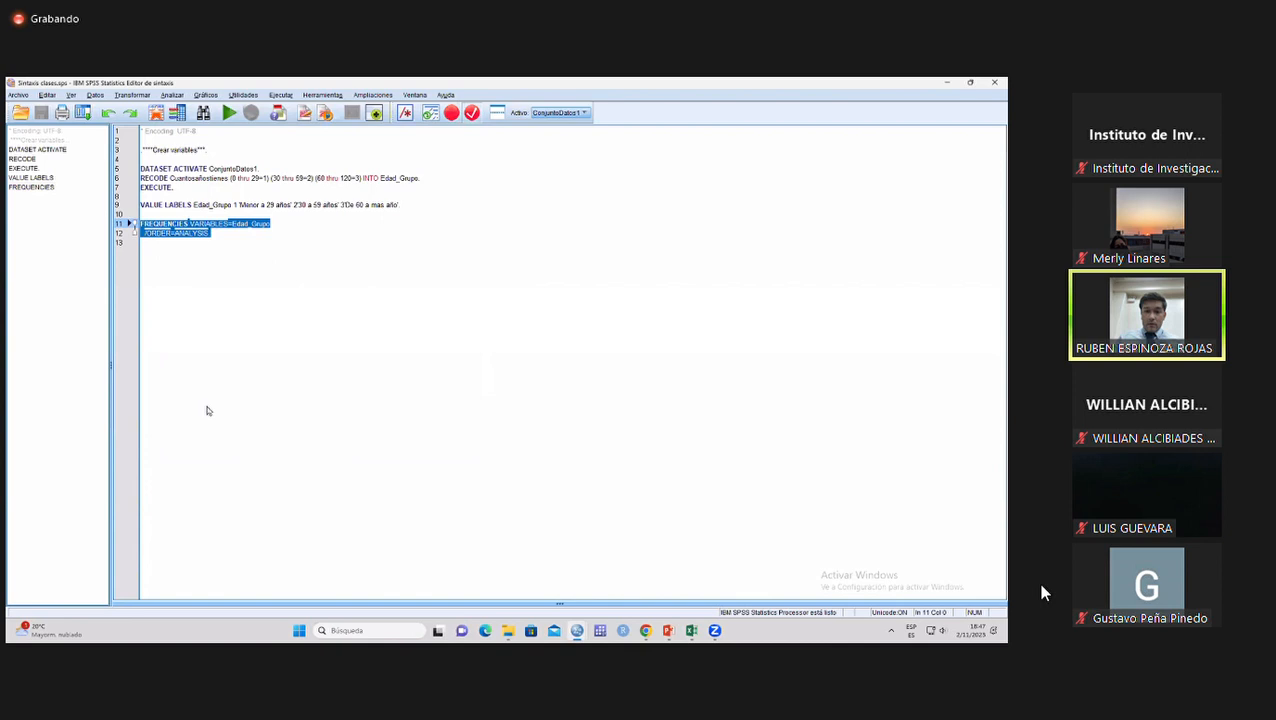
Examine the text values of the residence, program and education level columns in the data view.
click(236, 250)
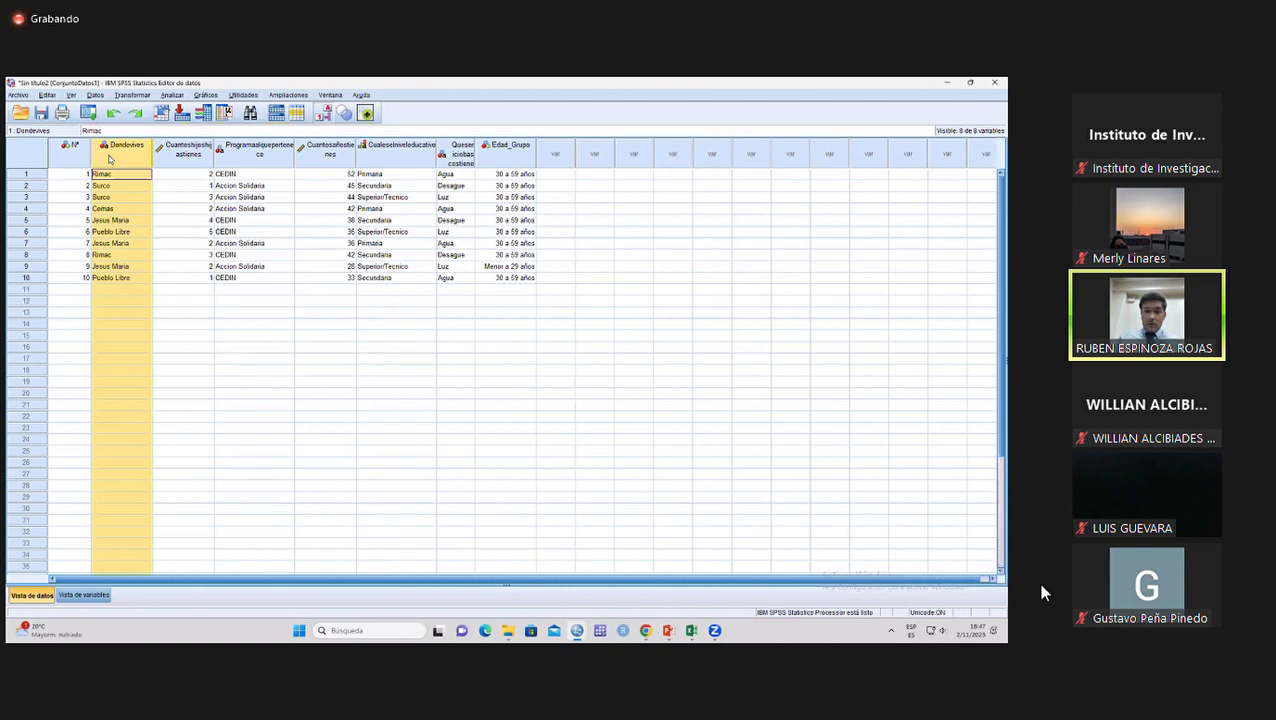
click(128, 221)
drag(114, 179, 116, 277)
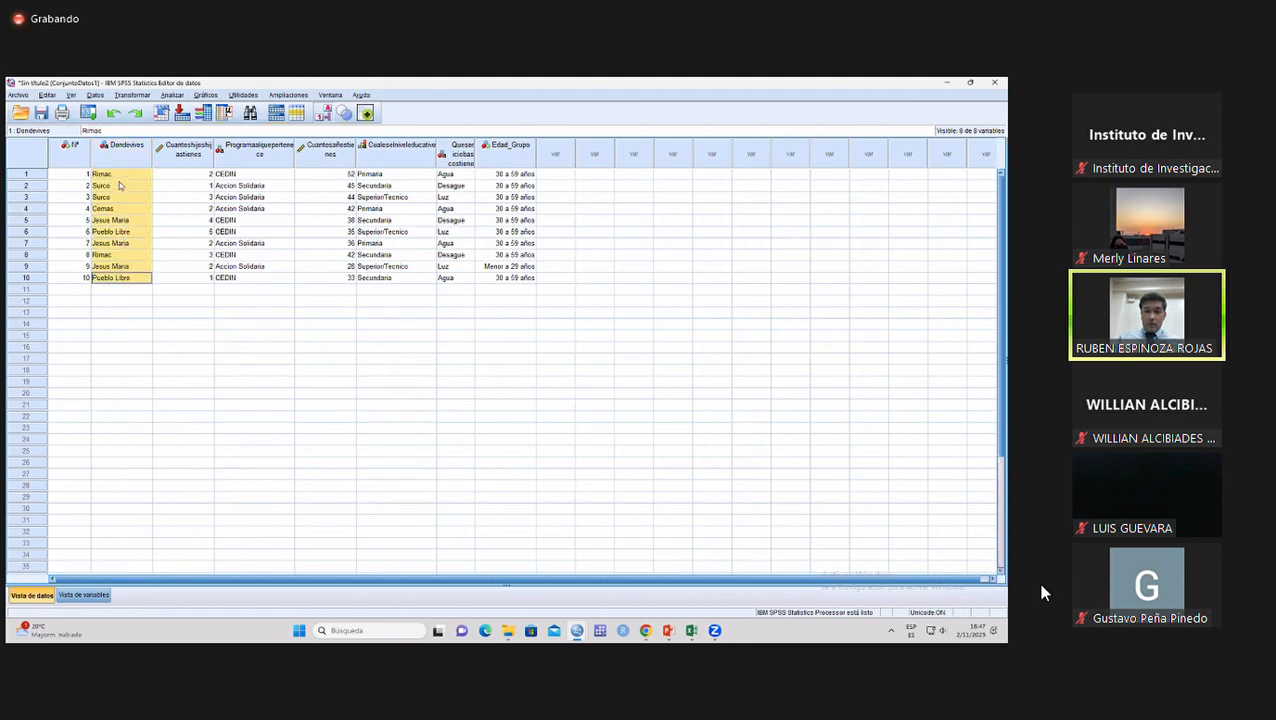
drag(119, 176, 123, 271)
click(113, 176)
click(112, 186)
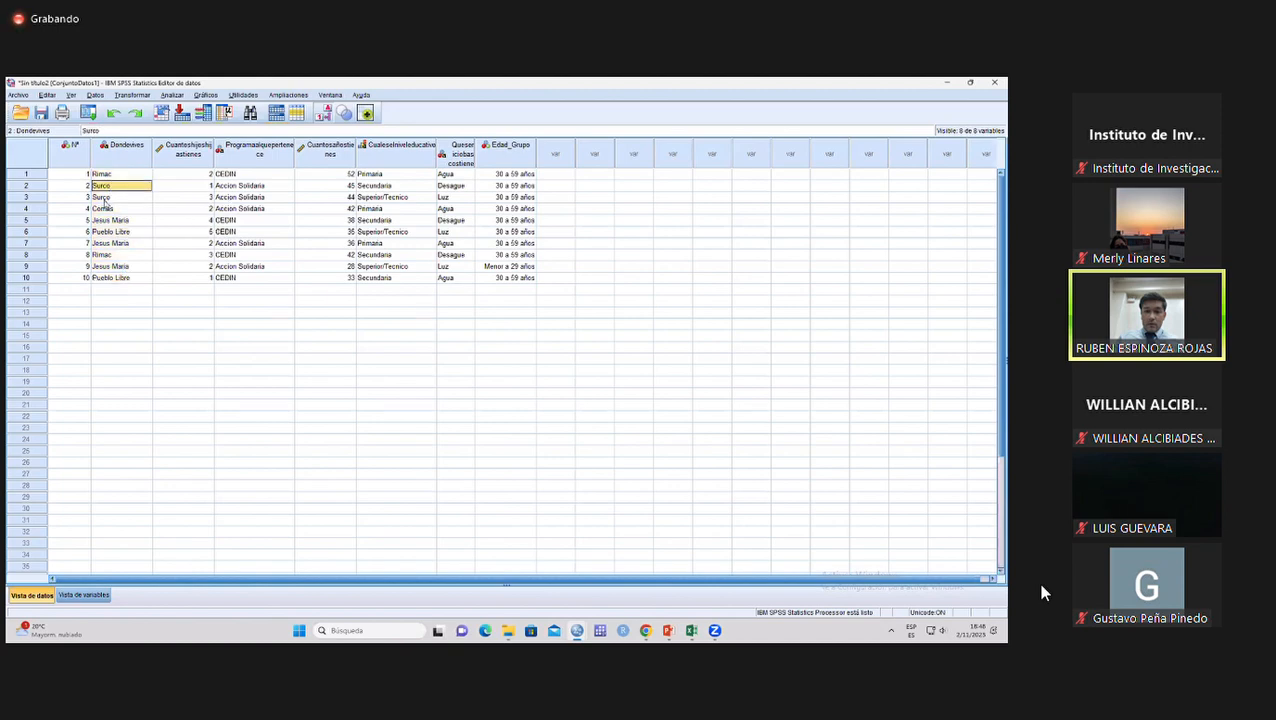
drag(110, 176, 112, 277)
drag(224, 175, 243, 277)
drag(375, 174, 376, 277)
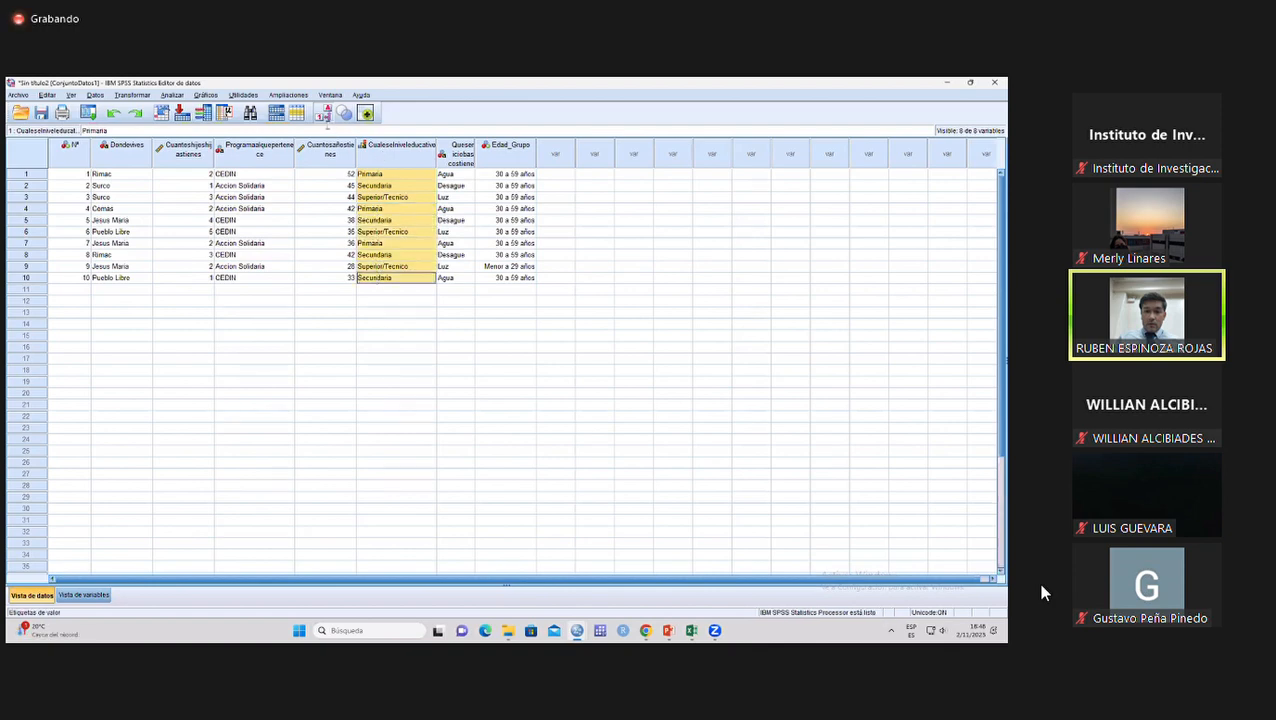
Toggle the value labels repeatedly to check whether the education level column has underlying numeric codes.
click(324, 113)
click(324, 113)
click(324, 113)
click(324, 113)
click(379, 176)
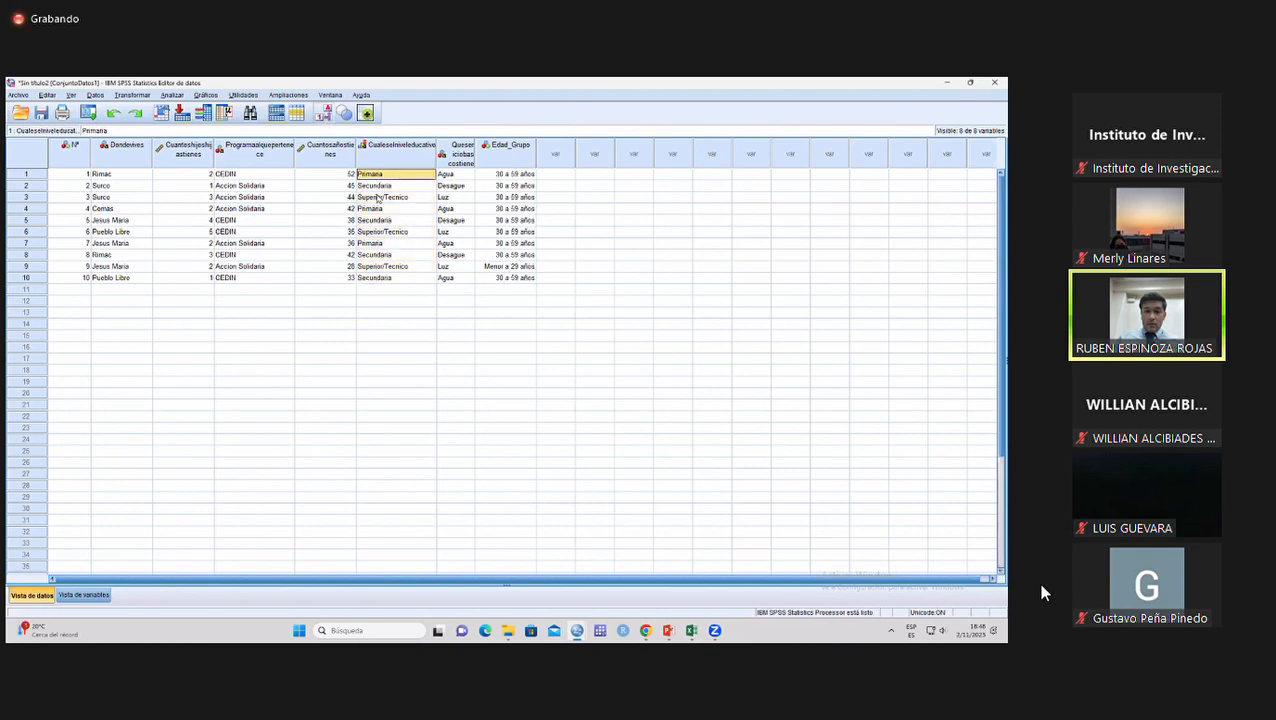
Examine the Dondevives values case by case from row 1 to row 10.
click(110, 176)
click(108, 188)
click(104, 199)
click(101, 209)
click(100, 221)
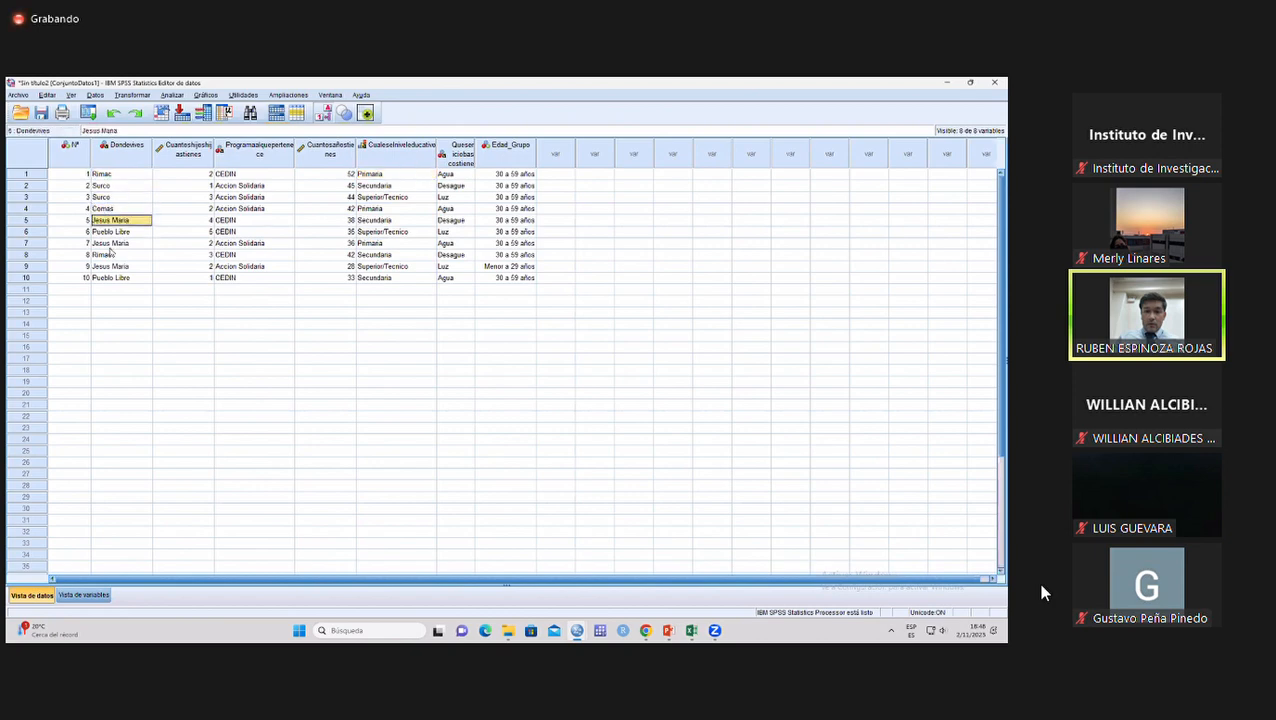
click(108, 233)
click(104, 243)
click(105, 254)
click(108, 266)
click(110, 277)
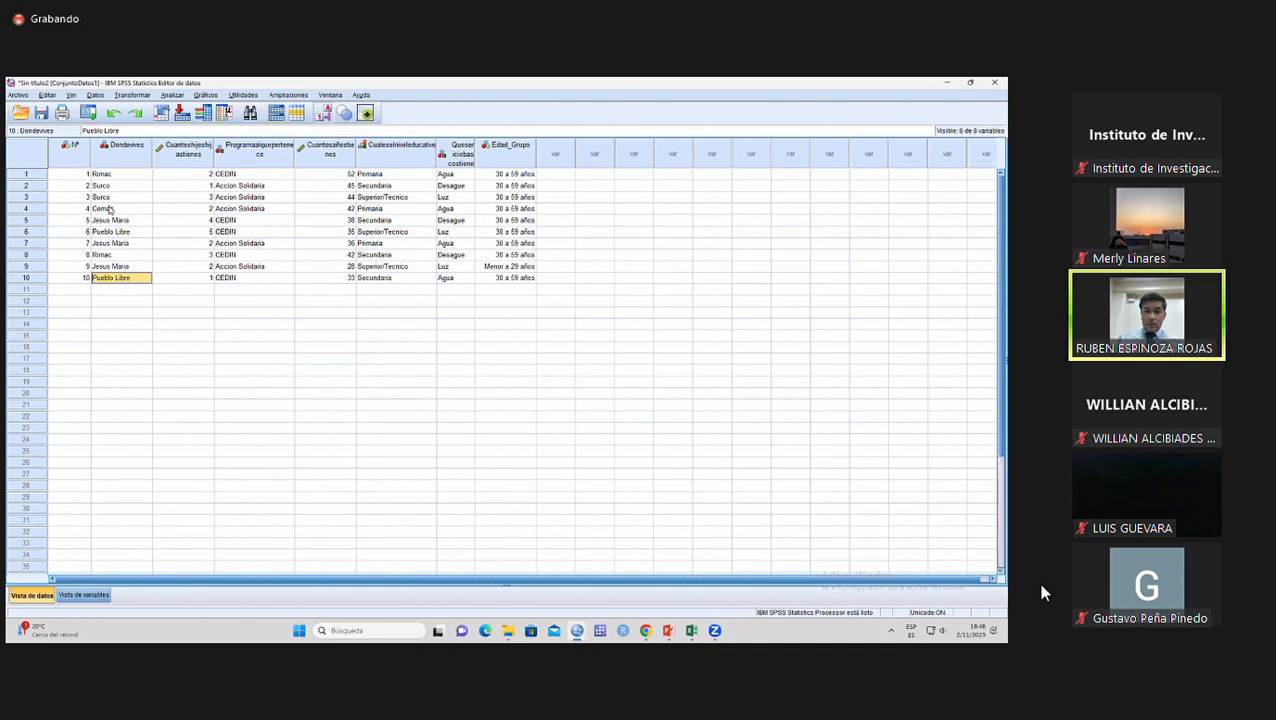
Automatically recode the Dondevives variable into a new variable named Donde_vive, starting from the lowest value.
click(129, 96)
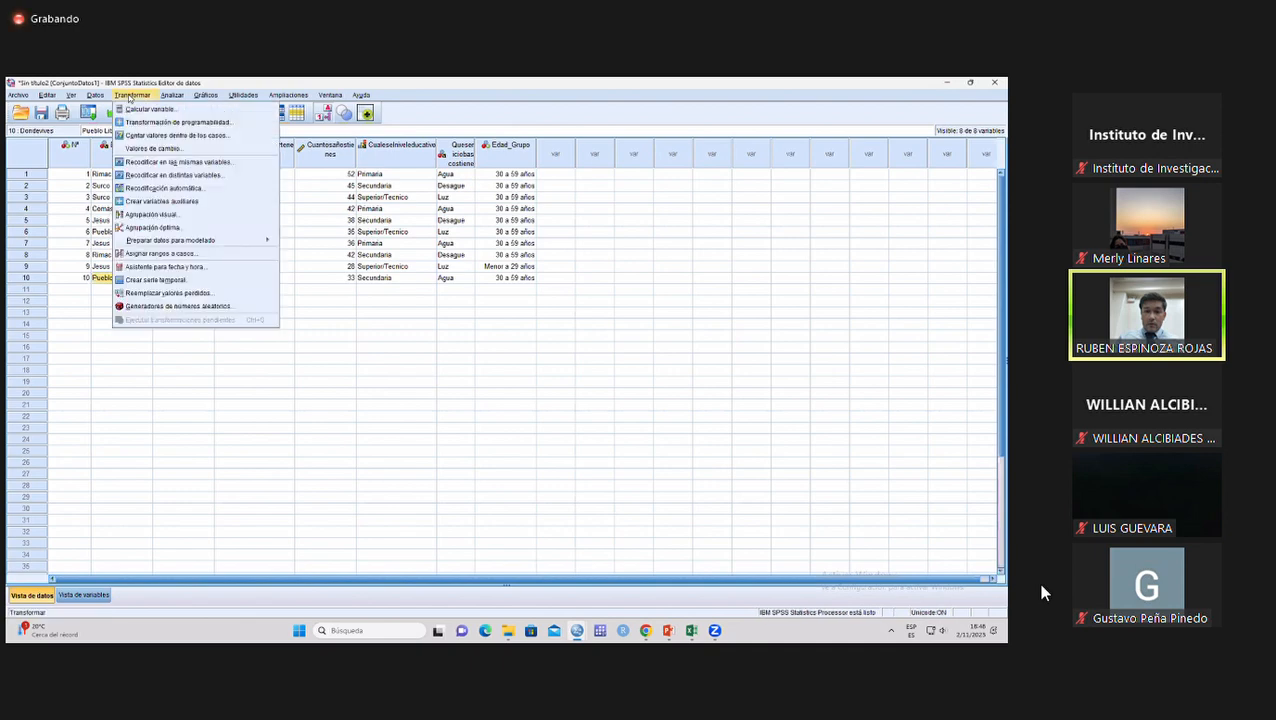
click(168, 189)
click(421, 273)
click(482, 291)
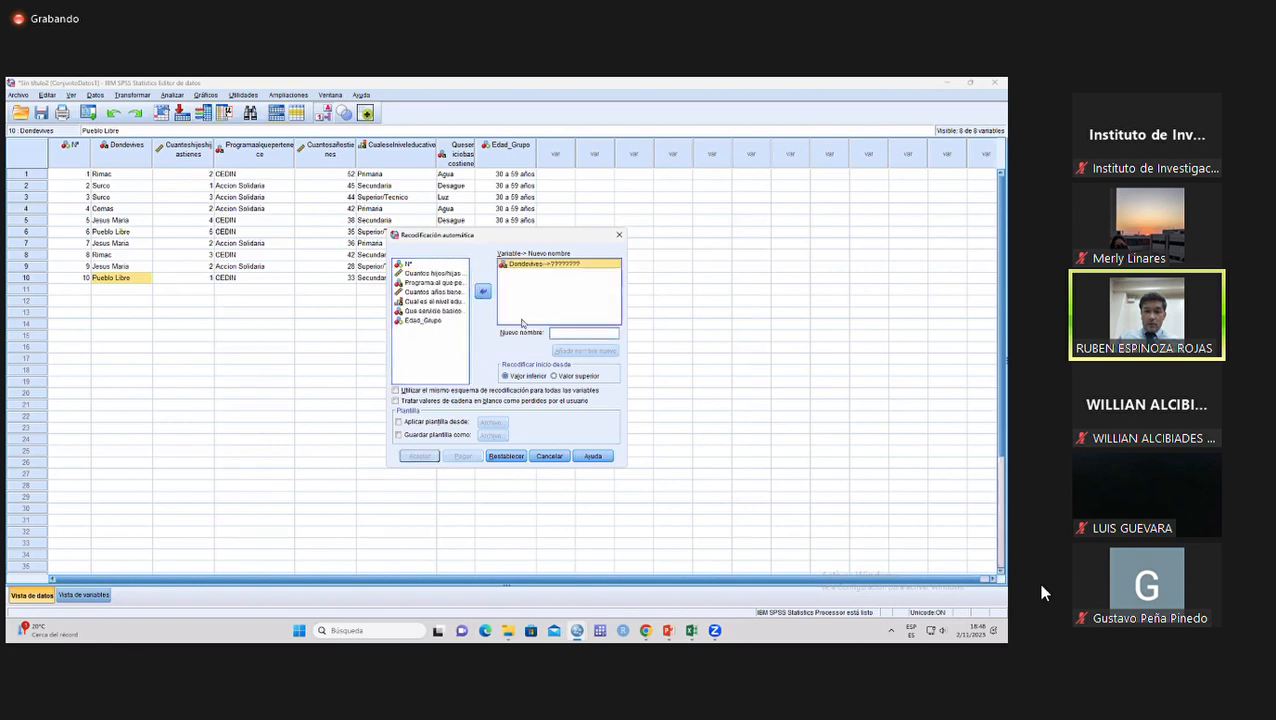
click(561, 332)
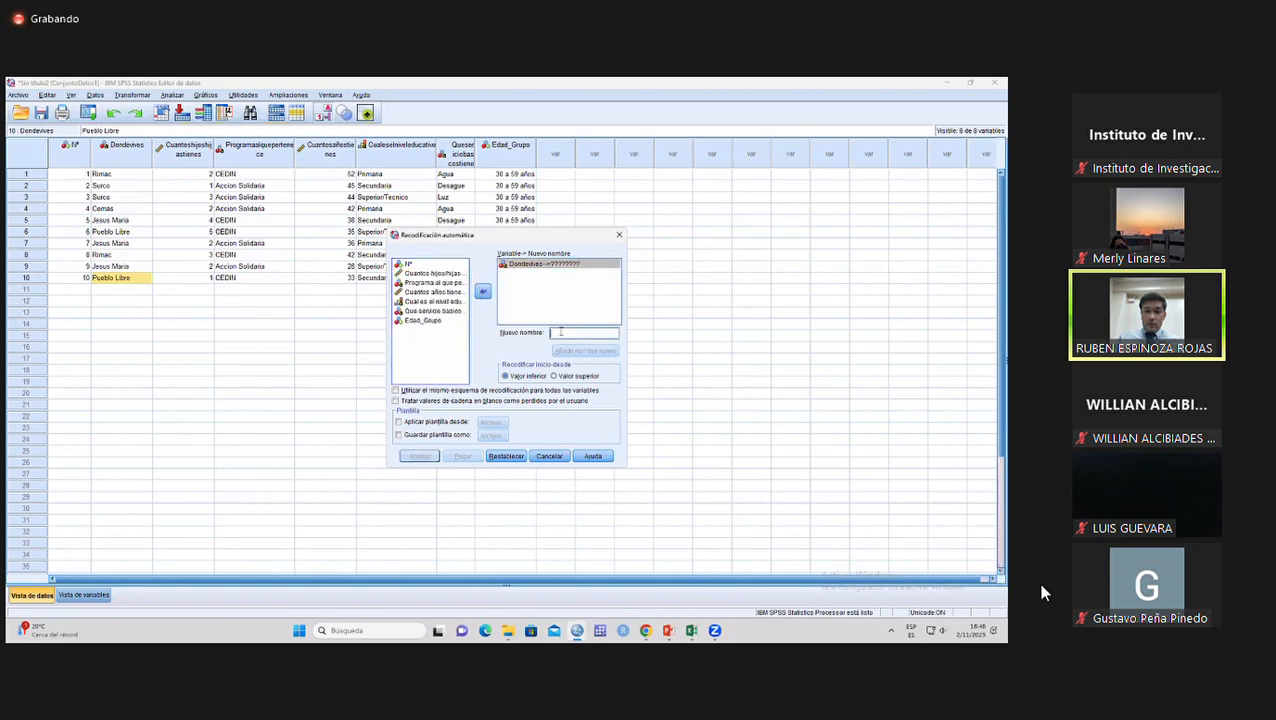
text(Dinde)
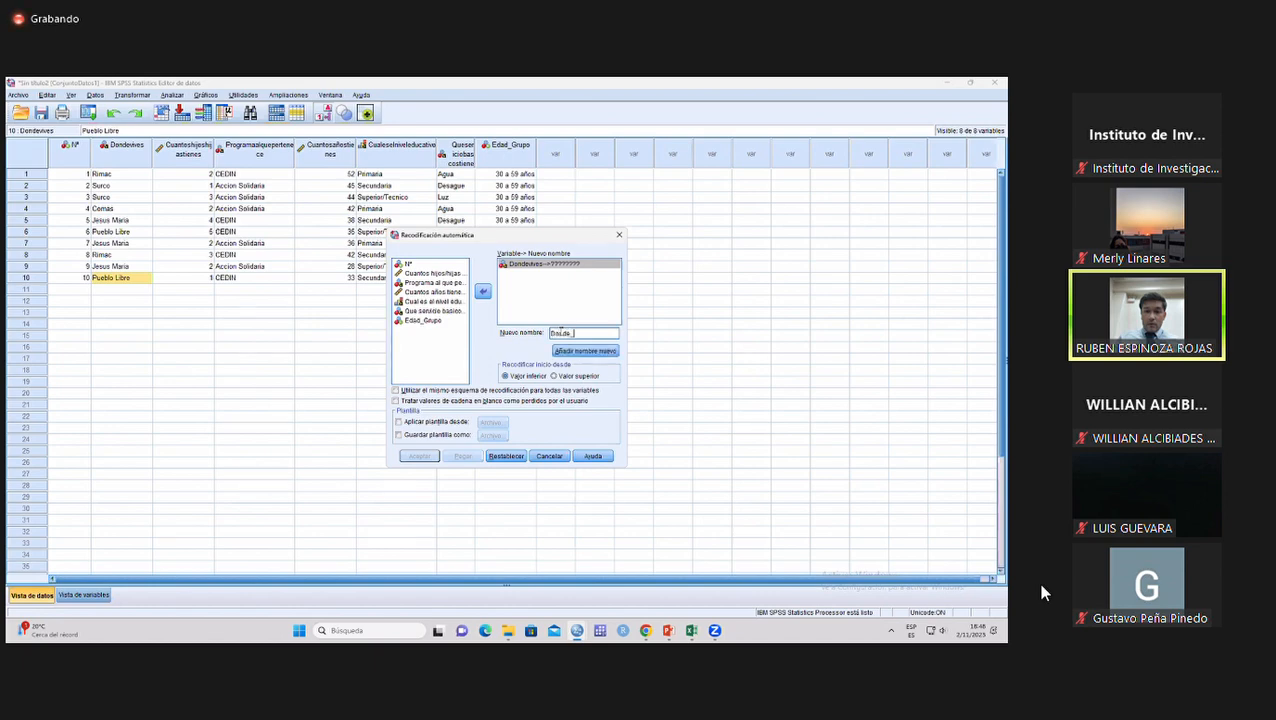
text(_vive)
click(566, 352)
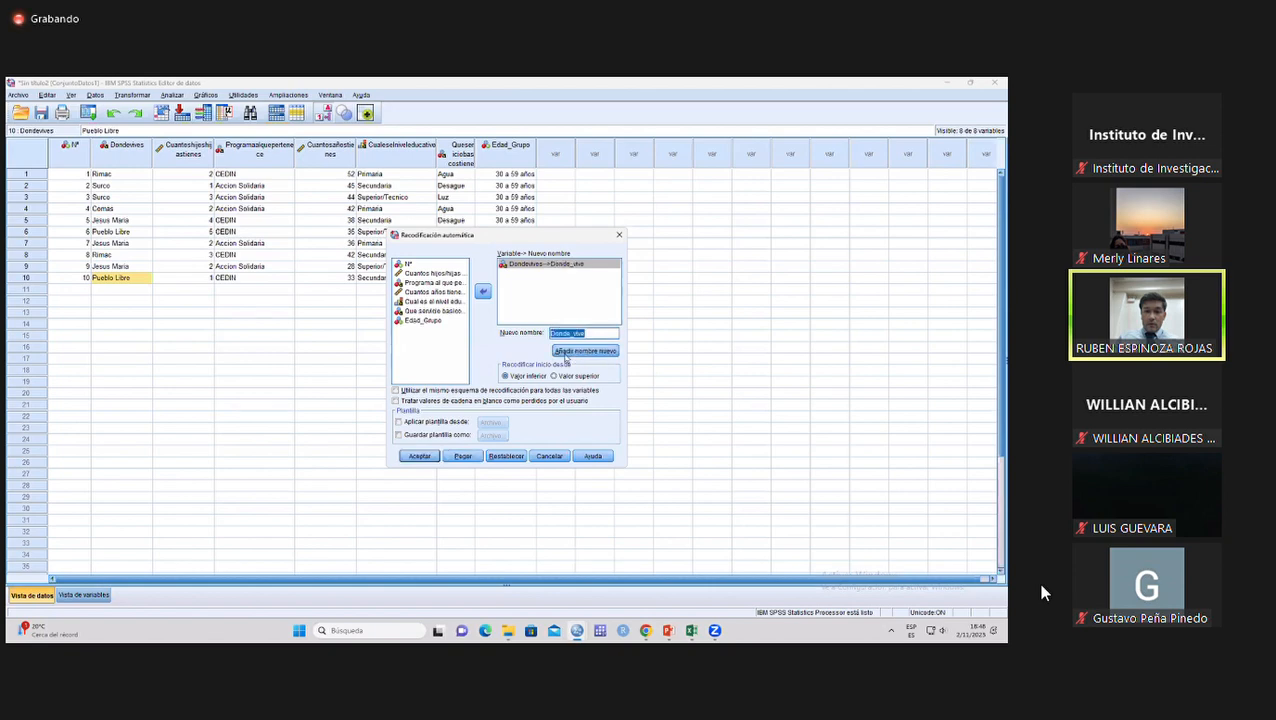
click(418, 456)
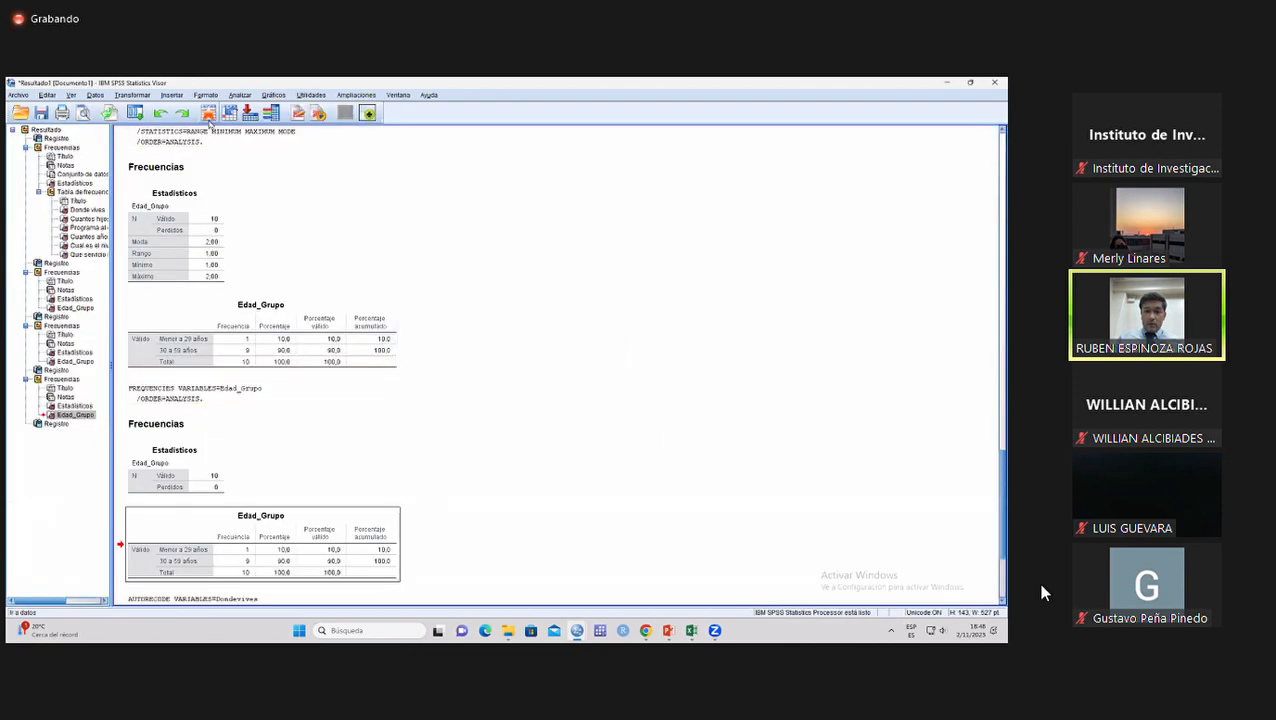
Compare the Donde_vive column with Dondevives in the data view, switching from value labels to the underlying numeric codes.
click(209, 113)
click(562, 150)
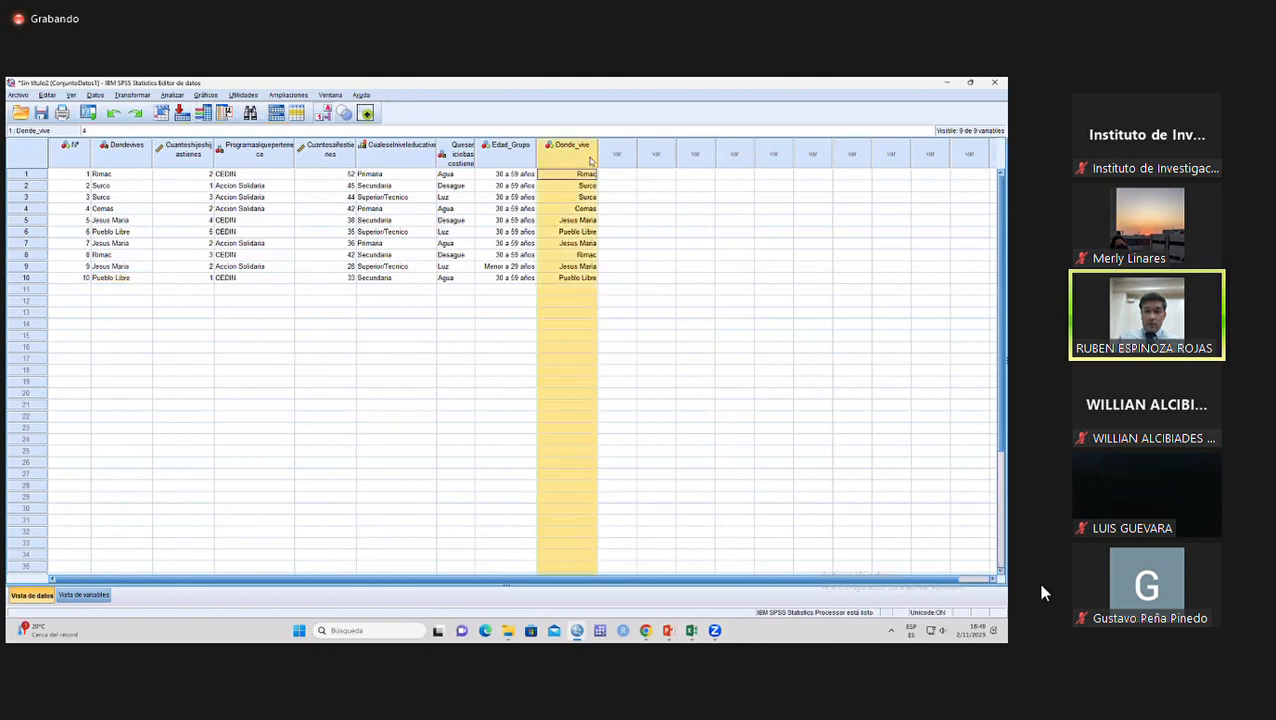
ctrl+click(138, 159)
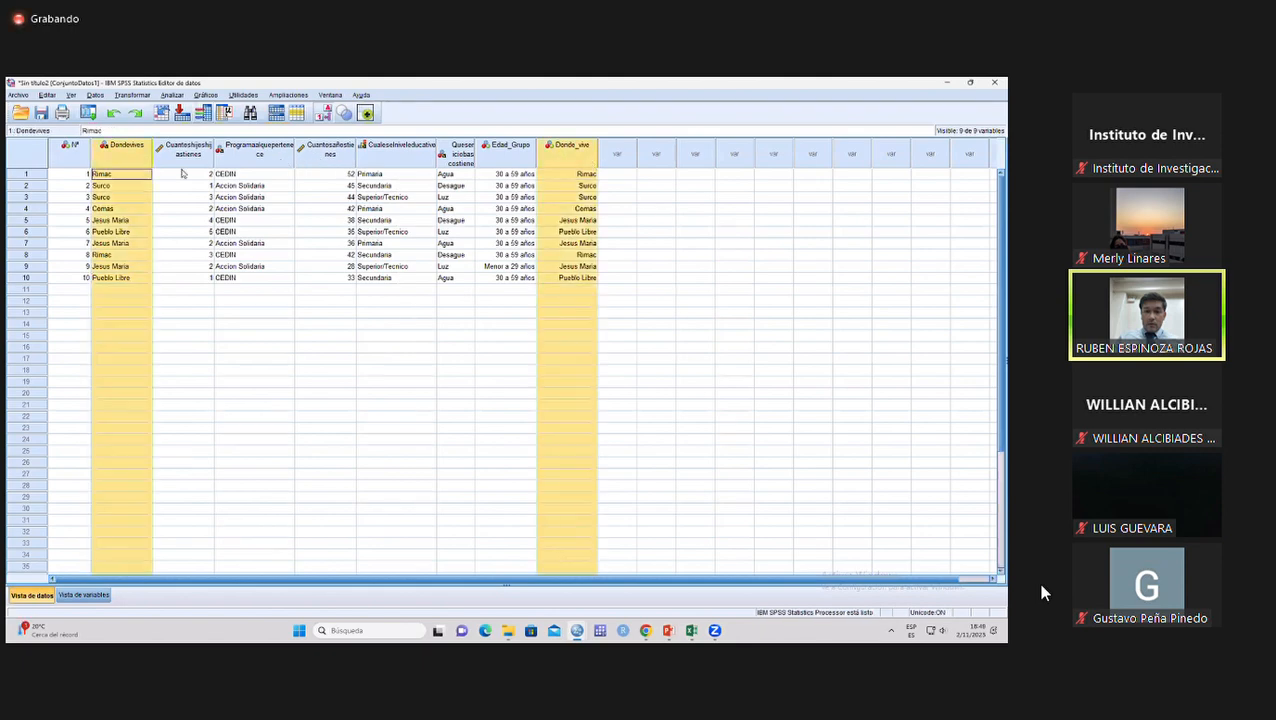
double_click(570, 174)
click(566, 161)
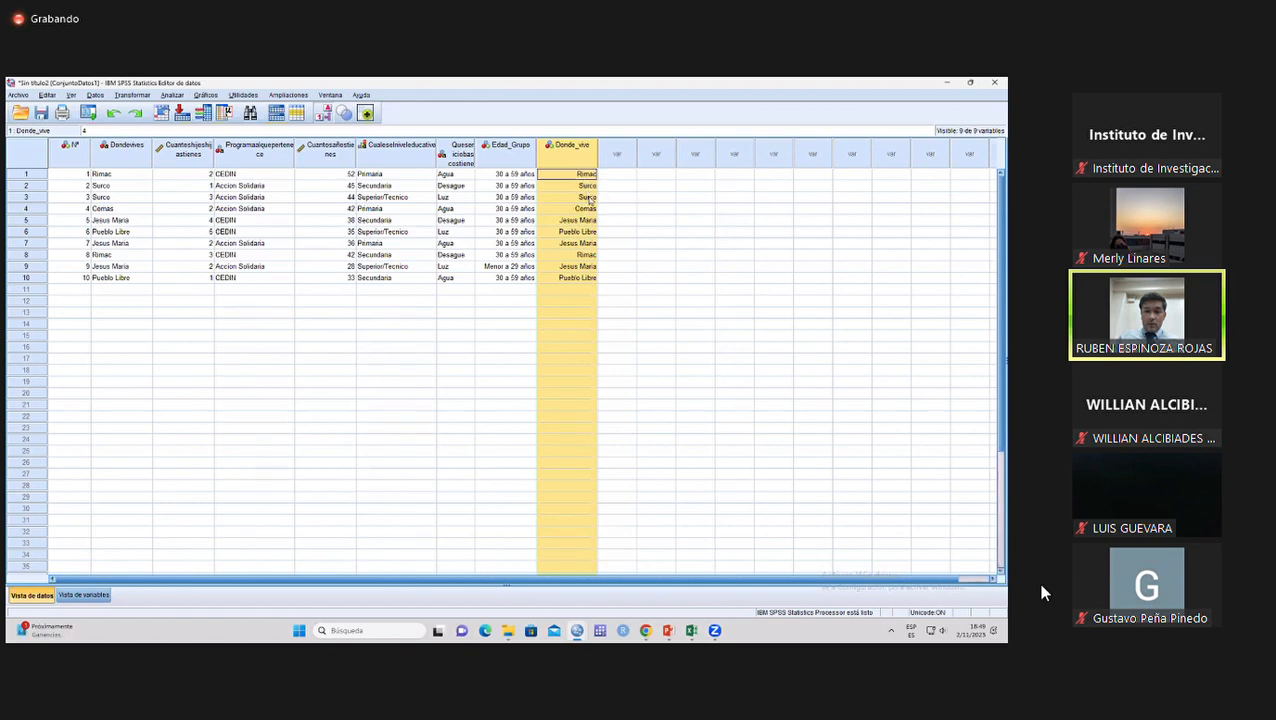
click(324, 116)
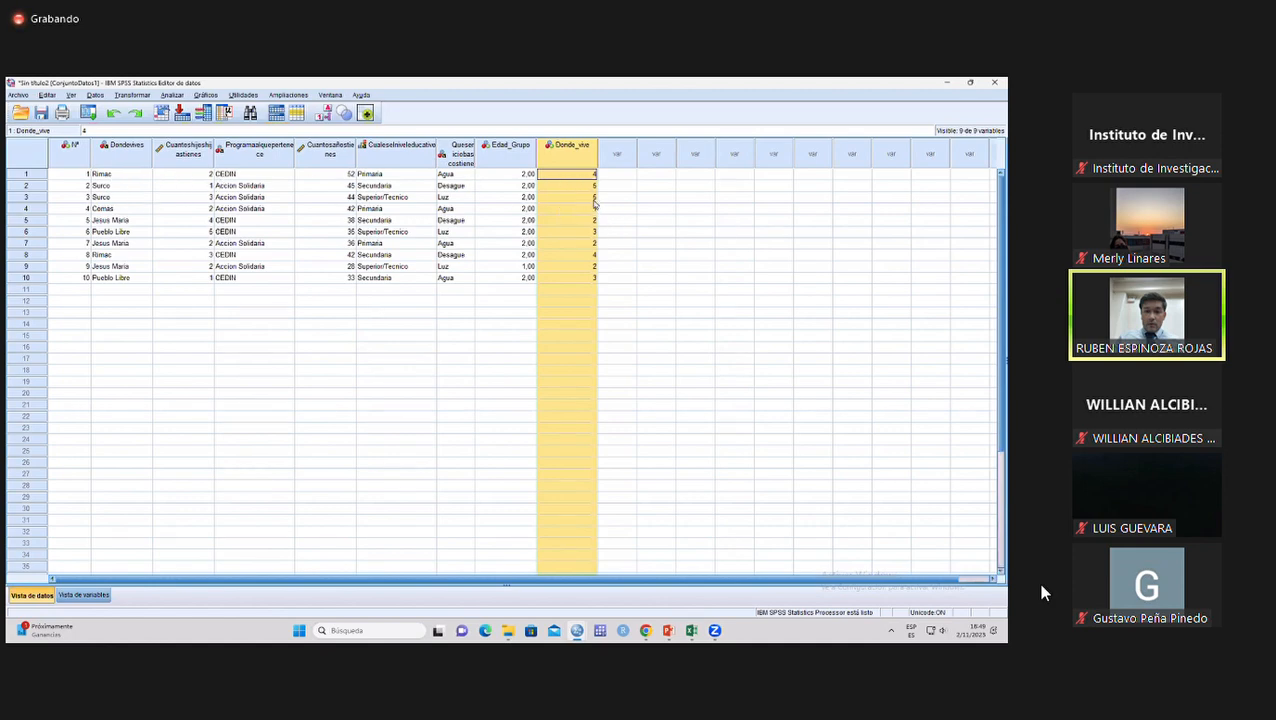
drag(131, 204, 592, 200)
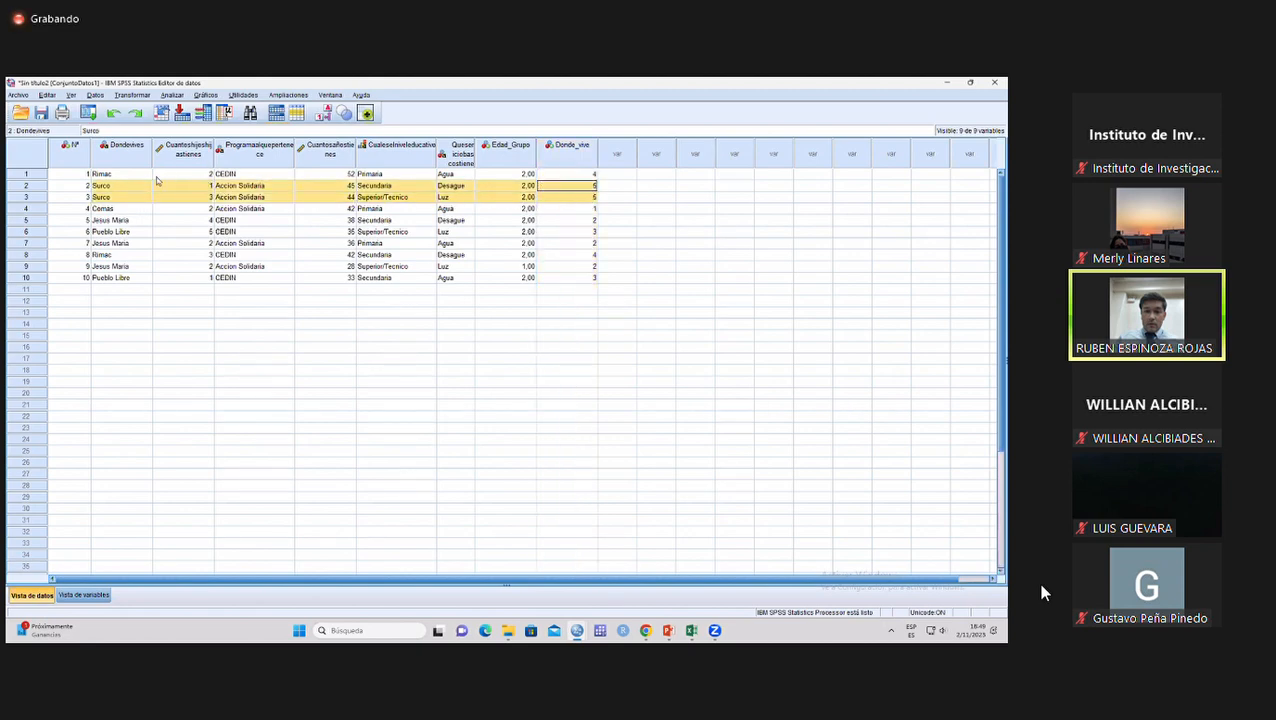
click(592, 209)
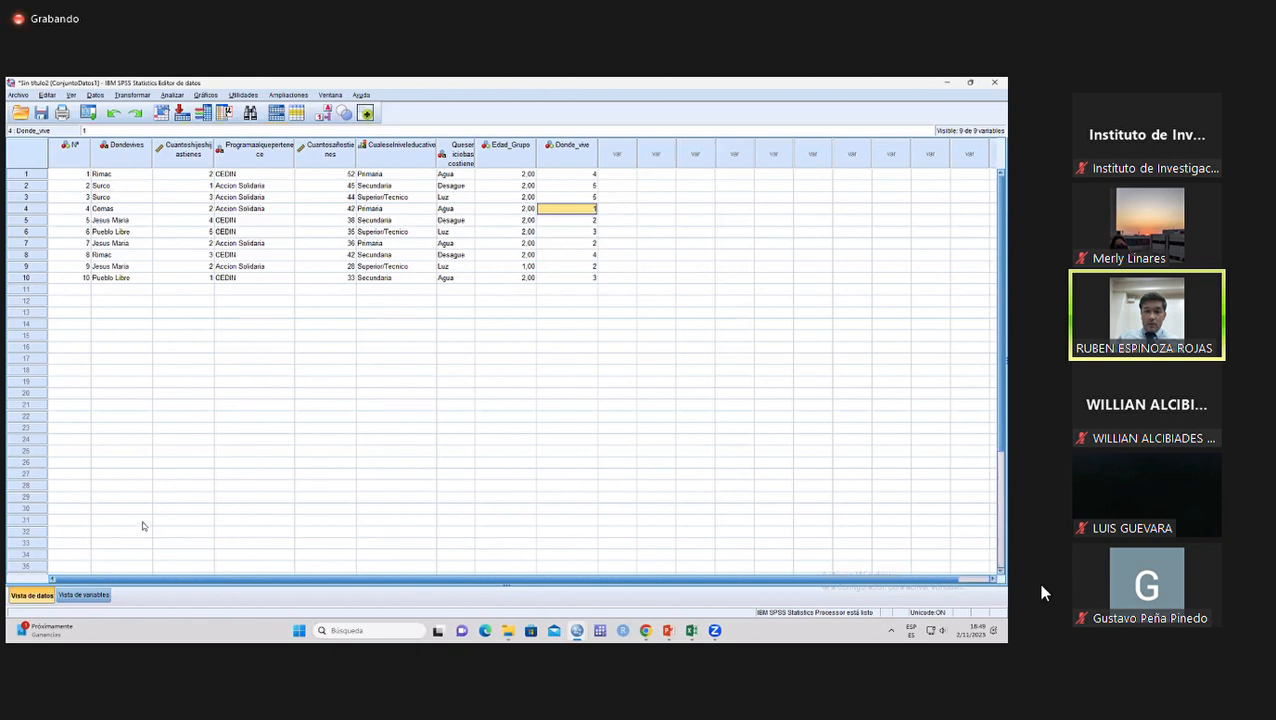
Review the value labels assigned to Donde_vive in the variable view without changing them, and return to the data view.
click(83, 595)
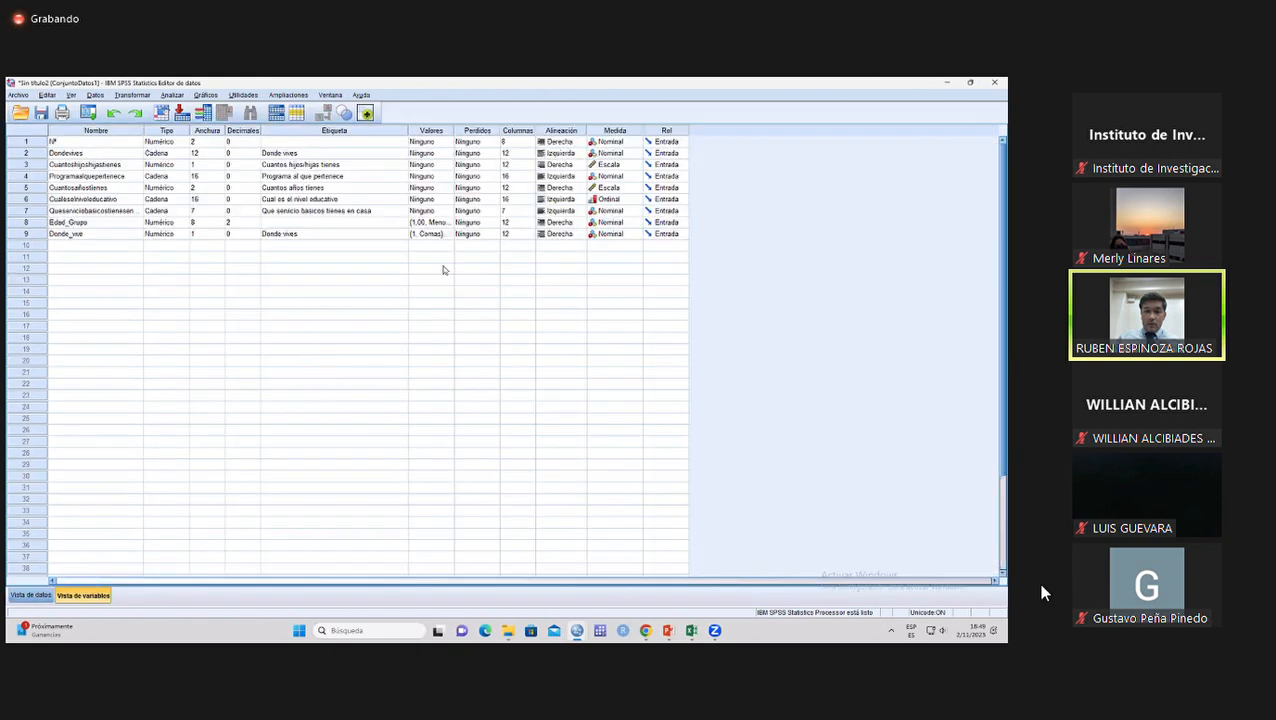
click(448, 234)
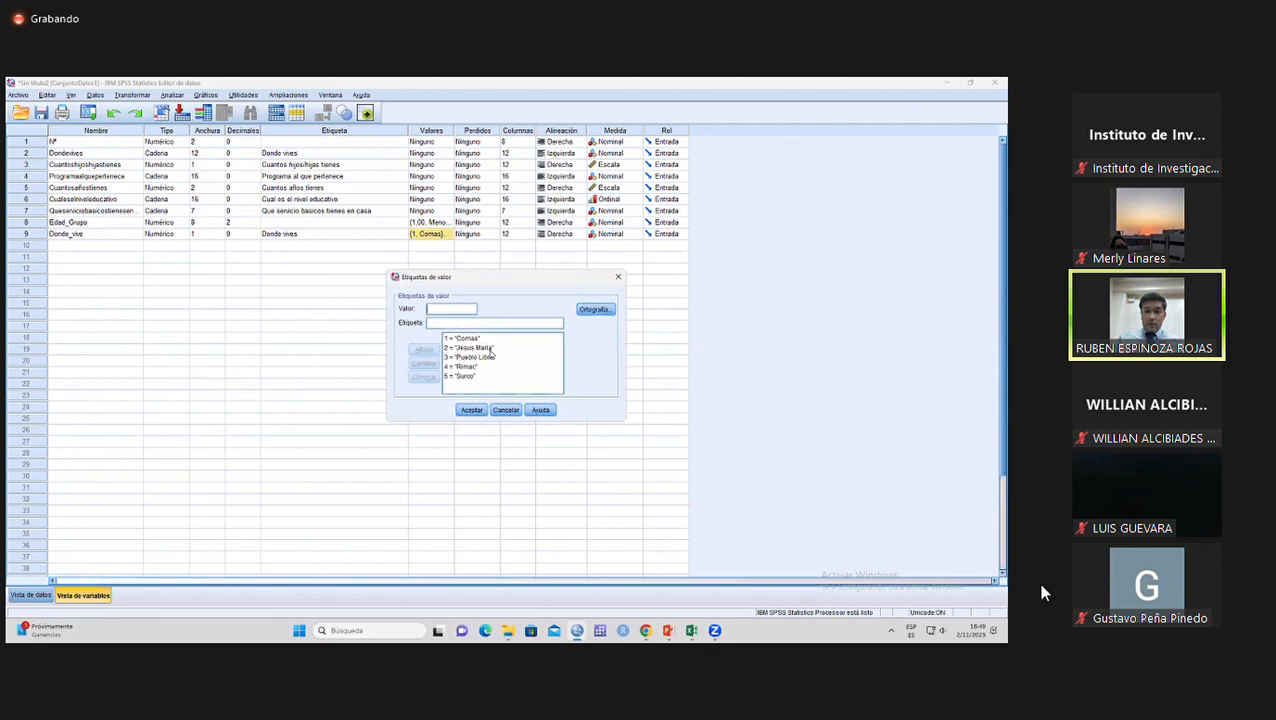
click(506, 410)
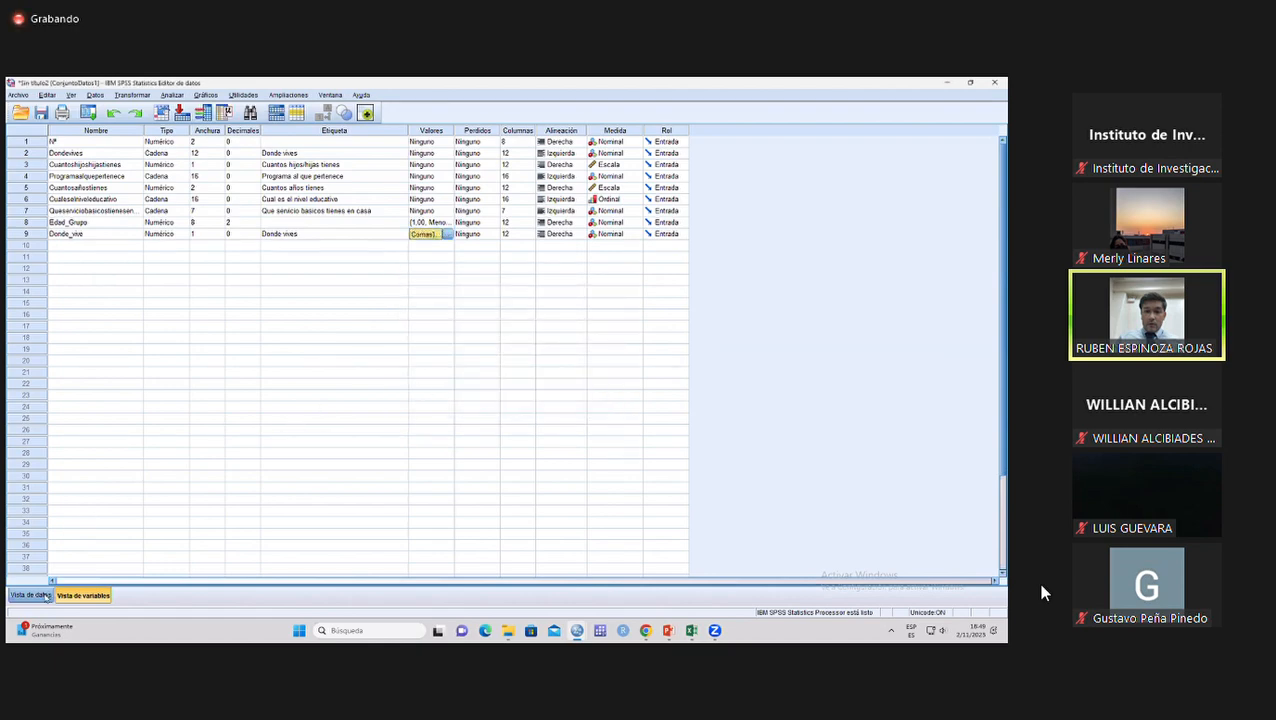
click(46, 594)
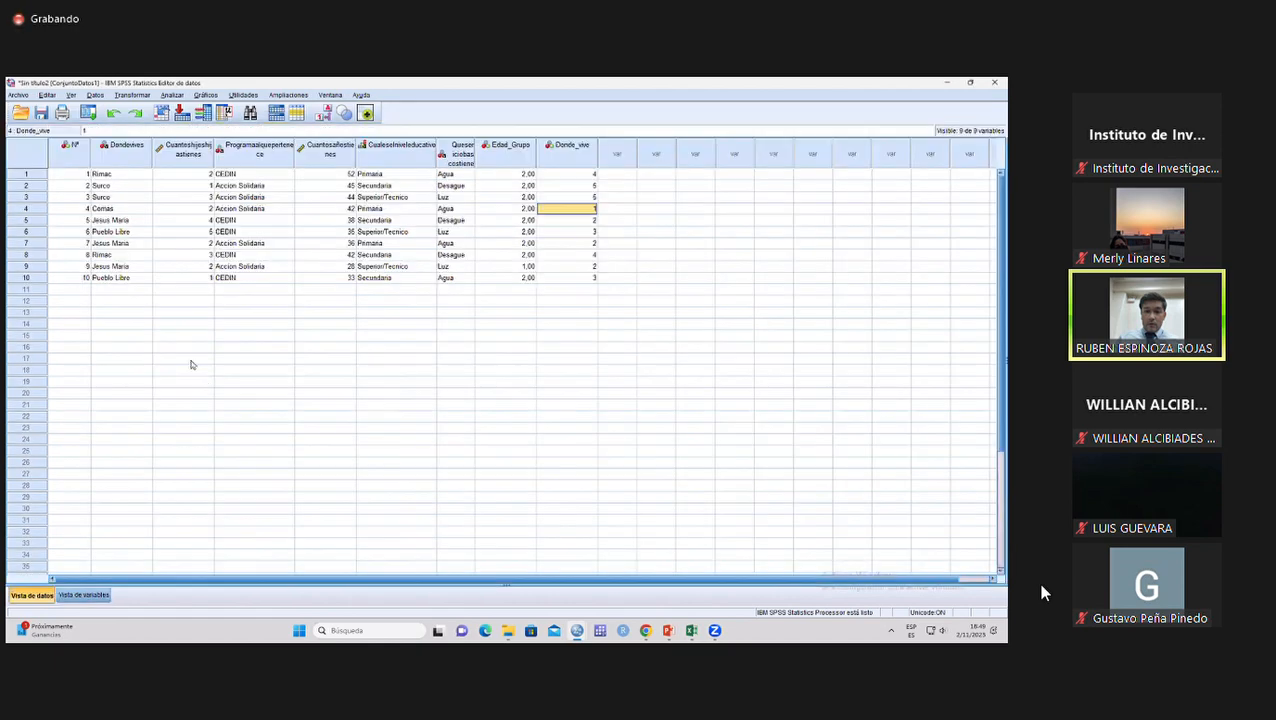
Examine the variable labels and compare the numeric children and age columns with the text values of Dondevives.
click(127, 186)
click(123, 203)
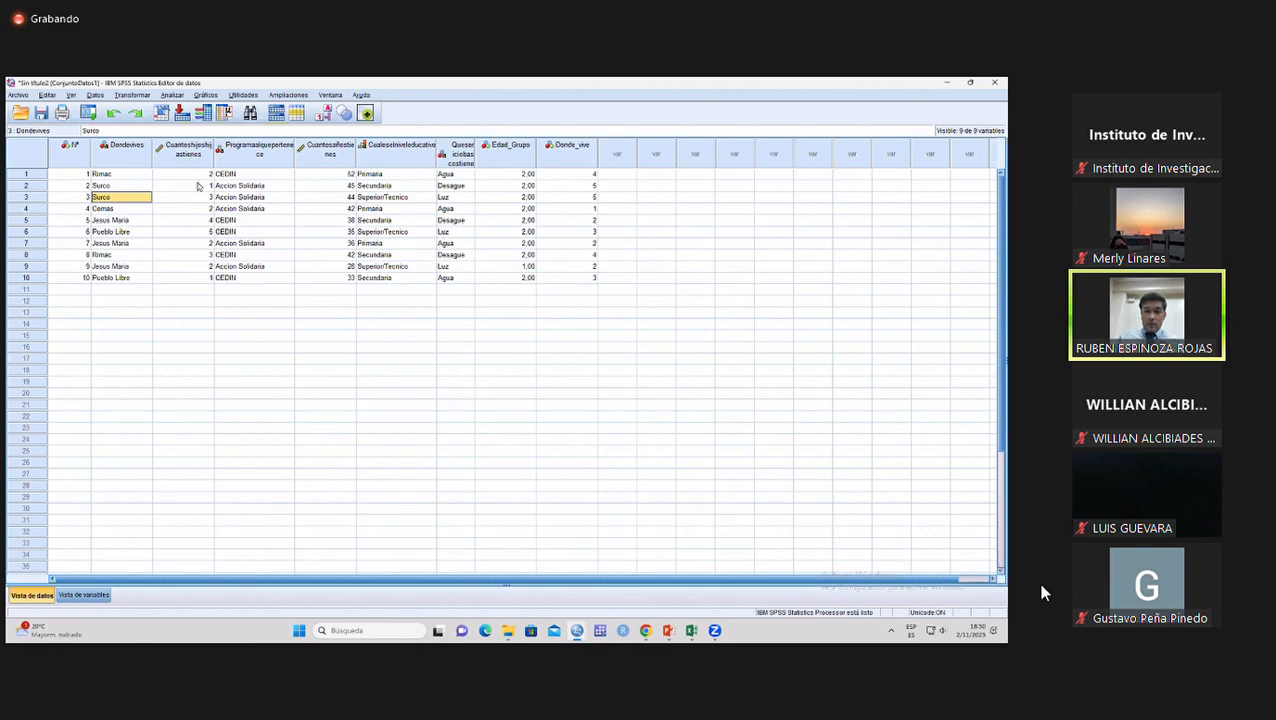
drag(190, 175, 199, 277)
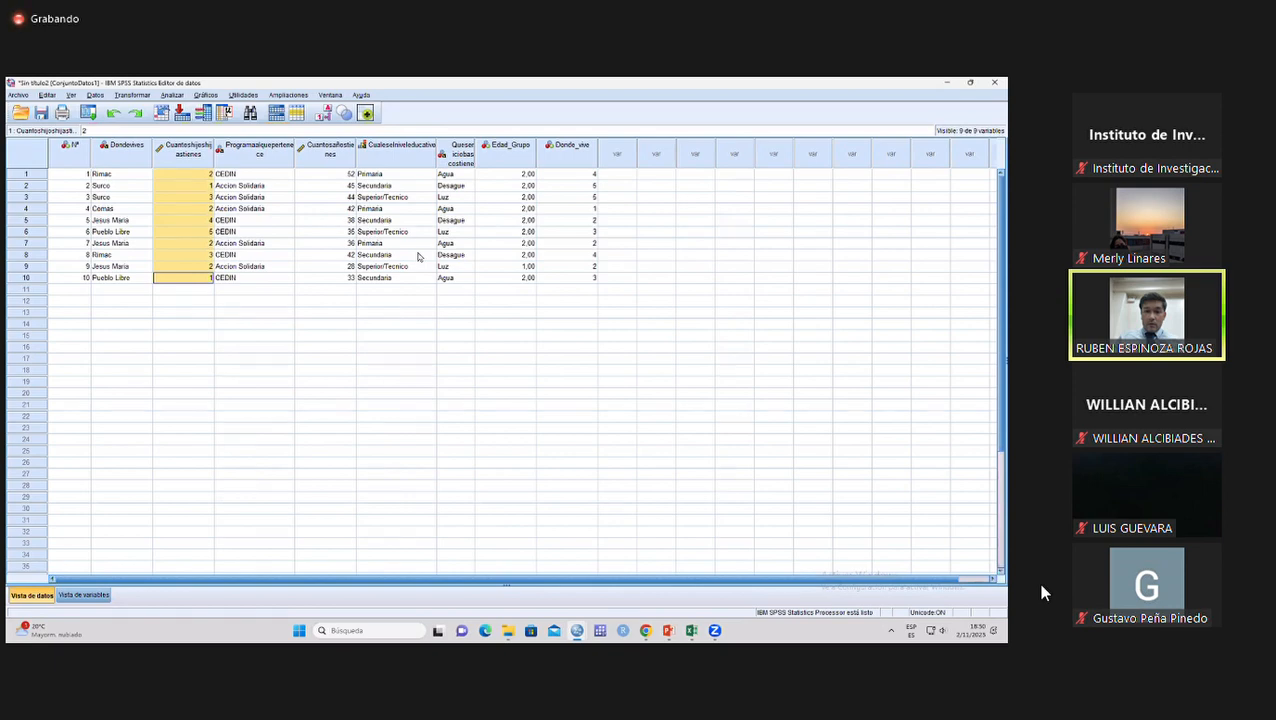
click(100, 594)
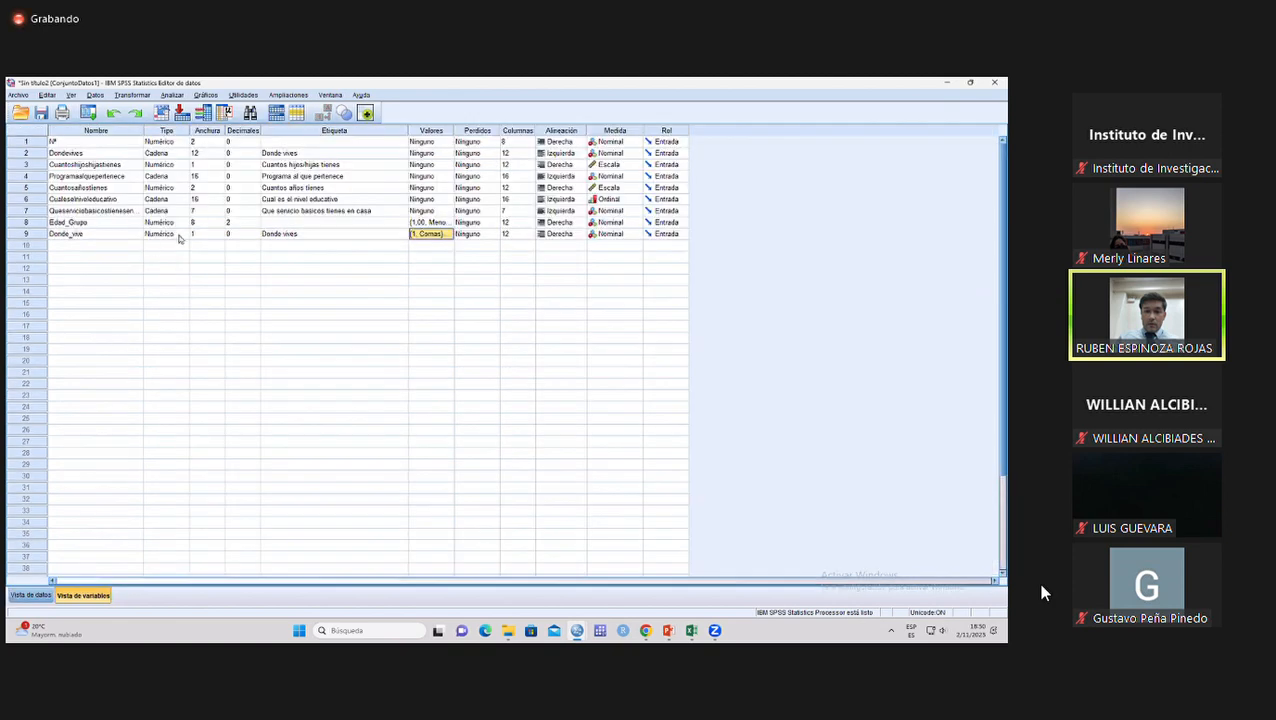
drag(307, 153, 307, 233)
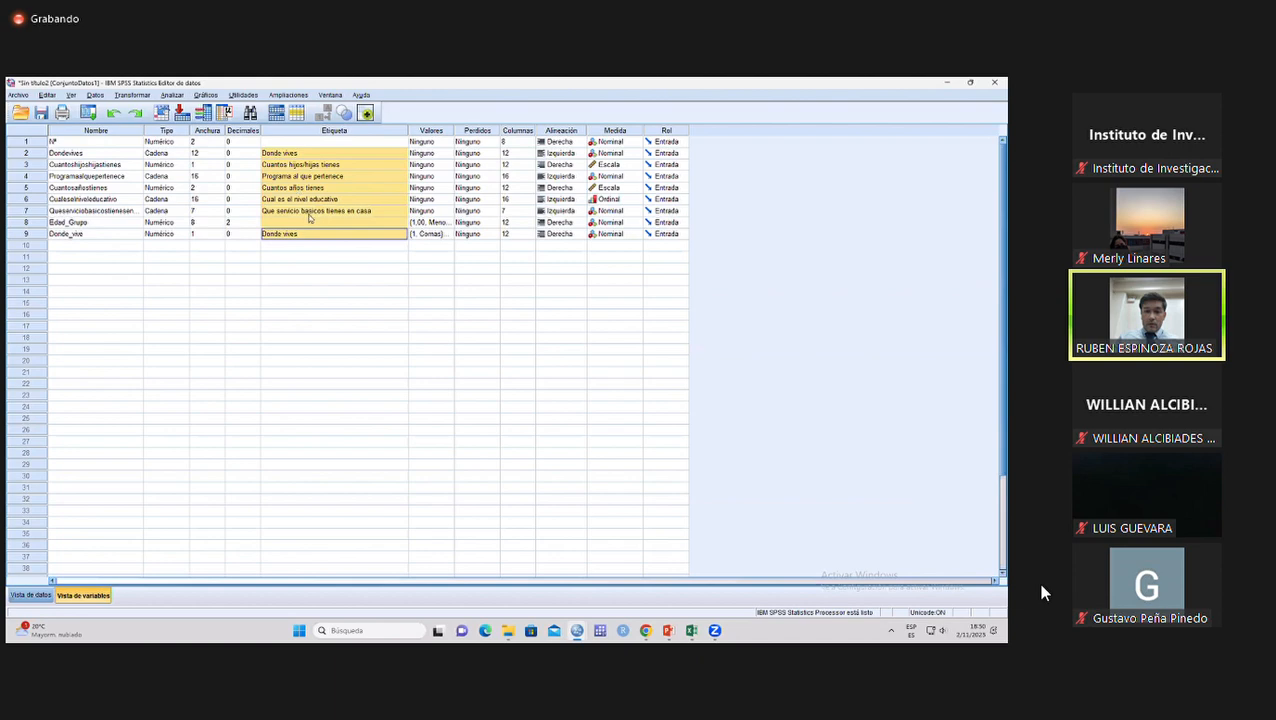
click(44, 596)
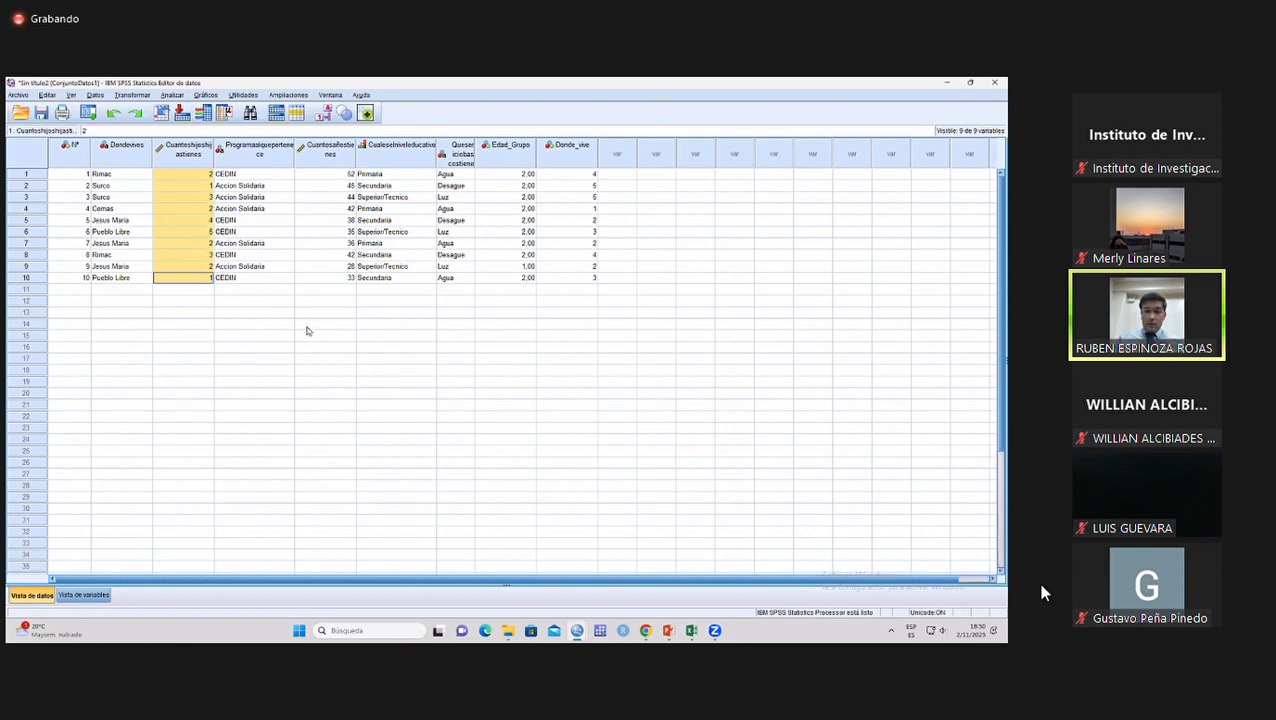
drag(318, 179, 322, 278)
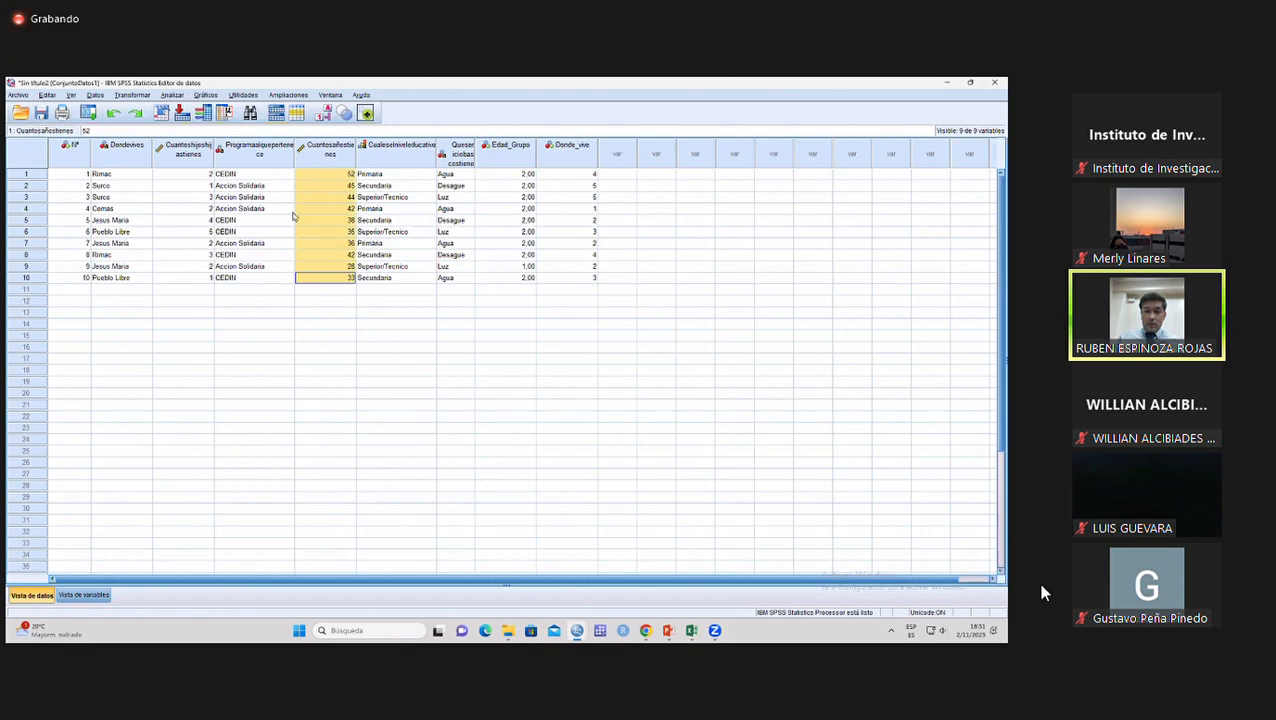
drag(119, 177, 127, 282)
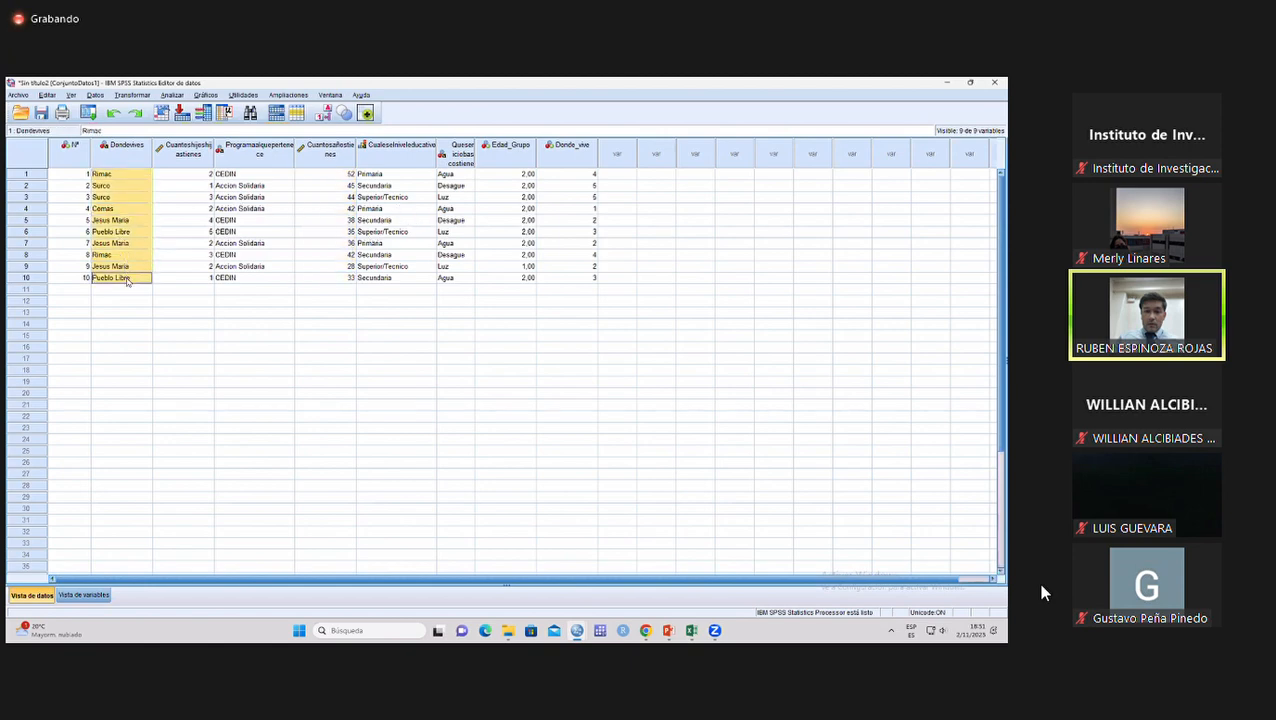